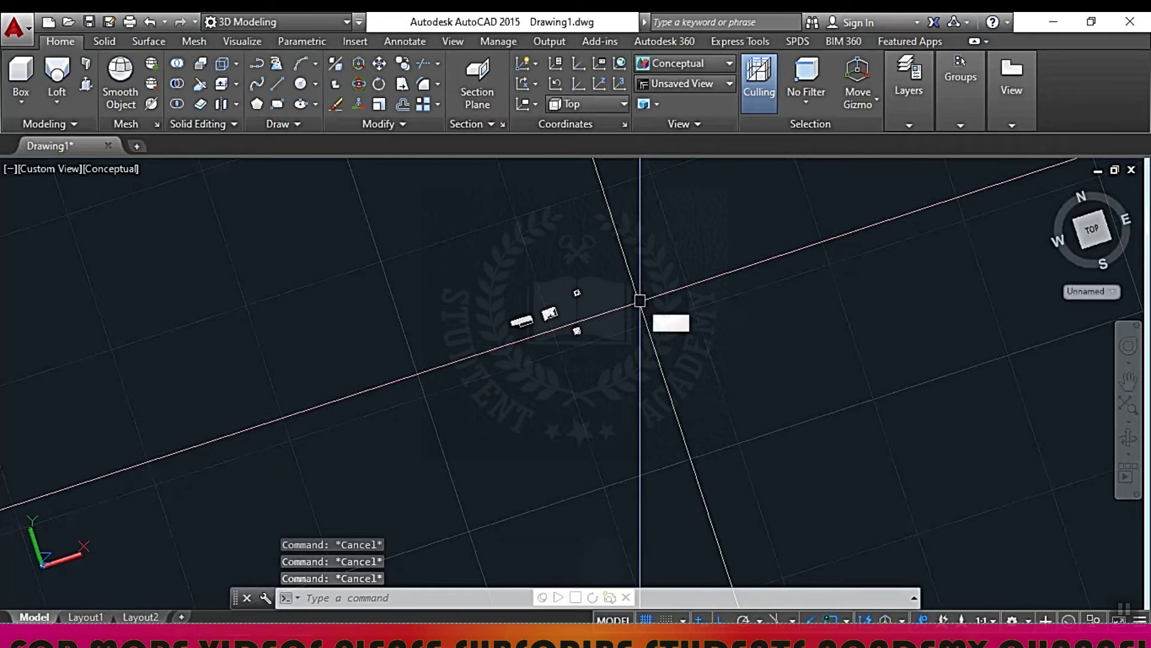
- Erase the small leftover objects near the origin, then show the empty drawing in SW Isometric
text(e)
key(Return)
click(637, 239)
click(527, 318)
key(Return)
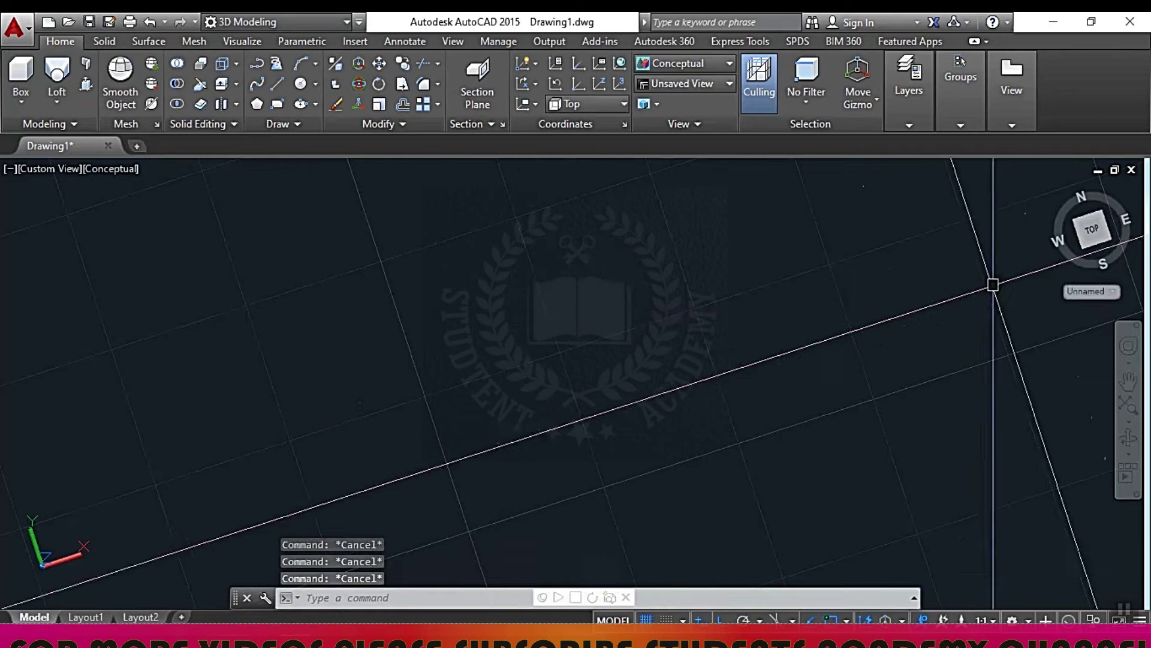
click(1082, 246)
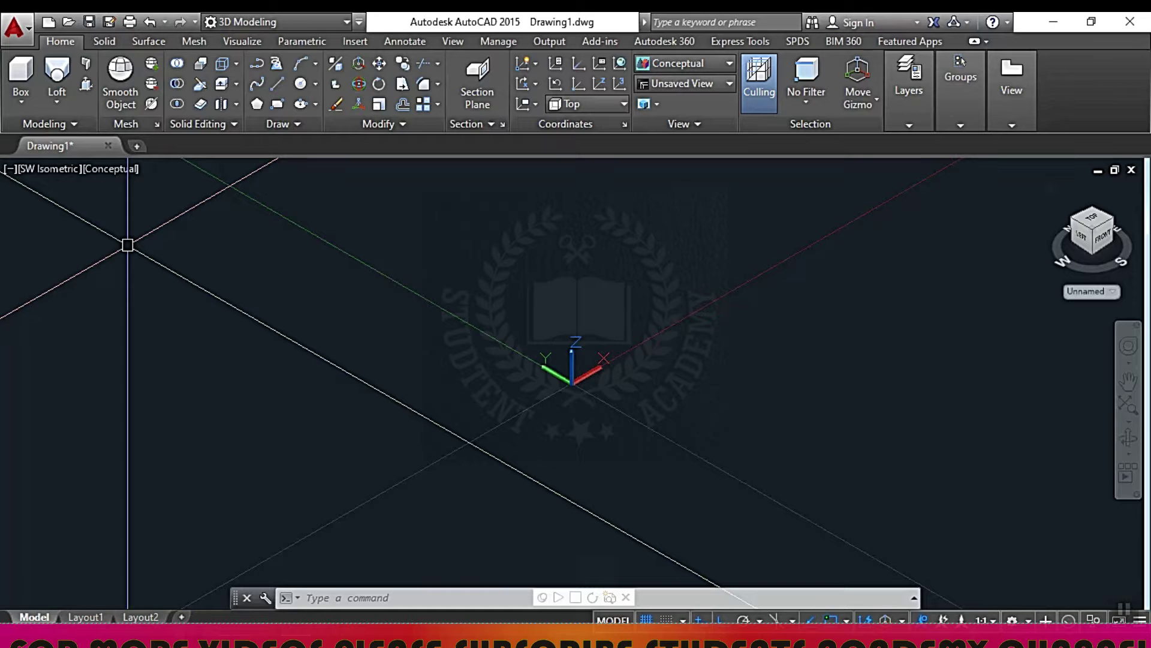
scroll(600, 334, down, 5)
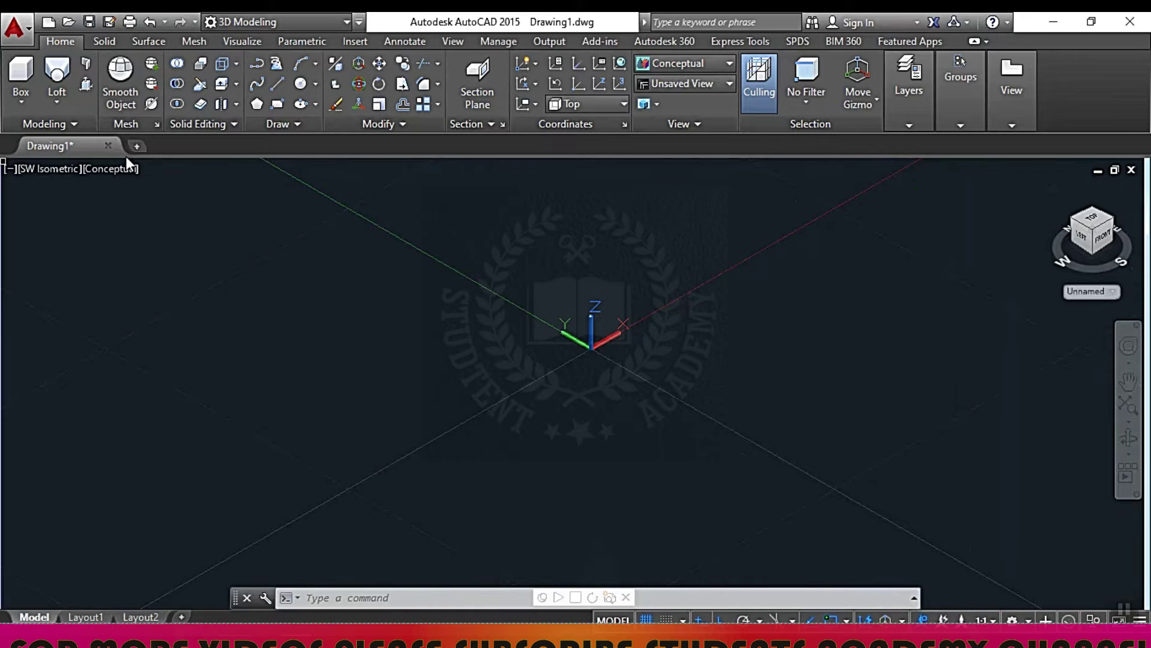
- Set the viewport to Top view with 2D Wireframe style and Zoom All
click(52, 170)
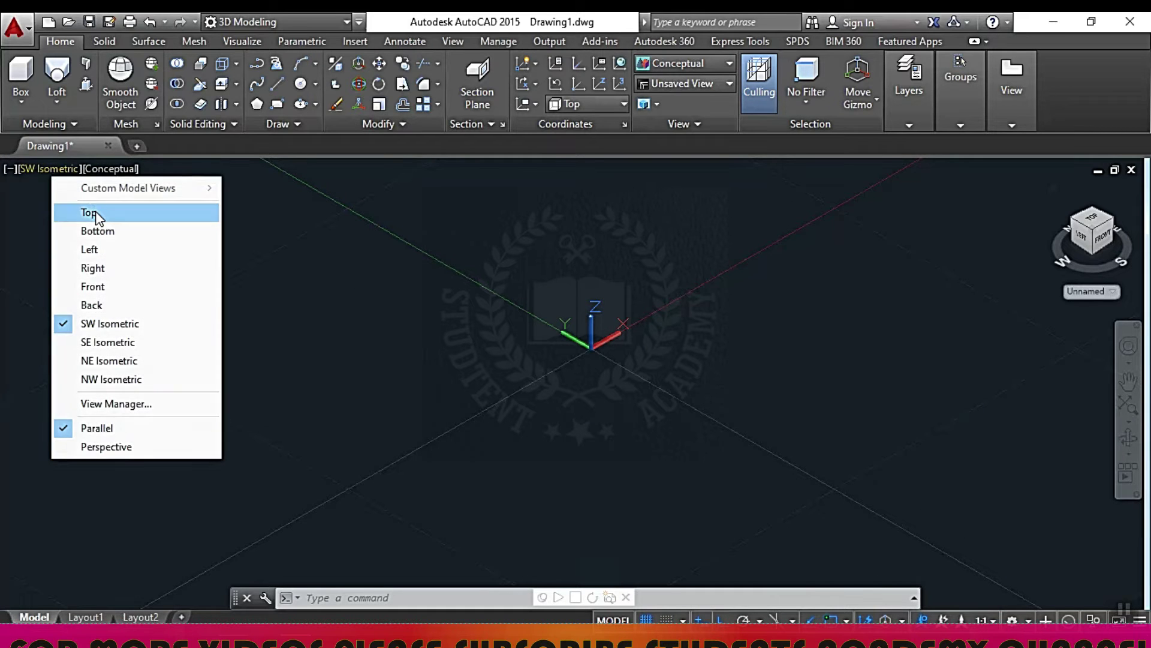
click(90, 214)
click(84, 170)
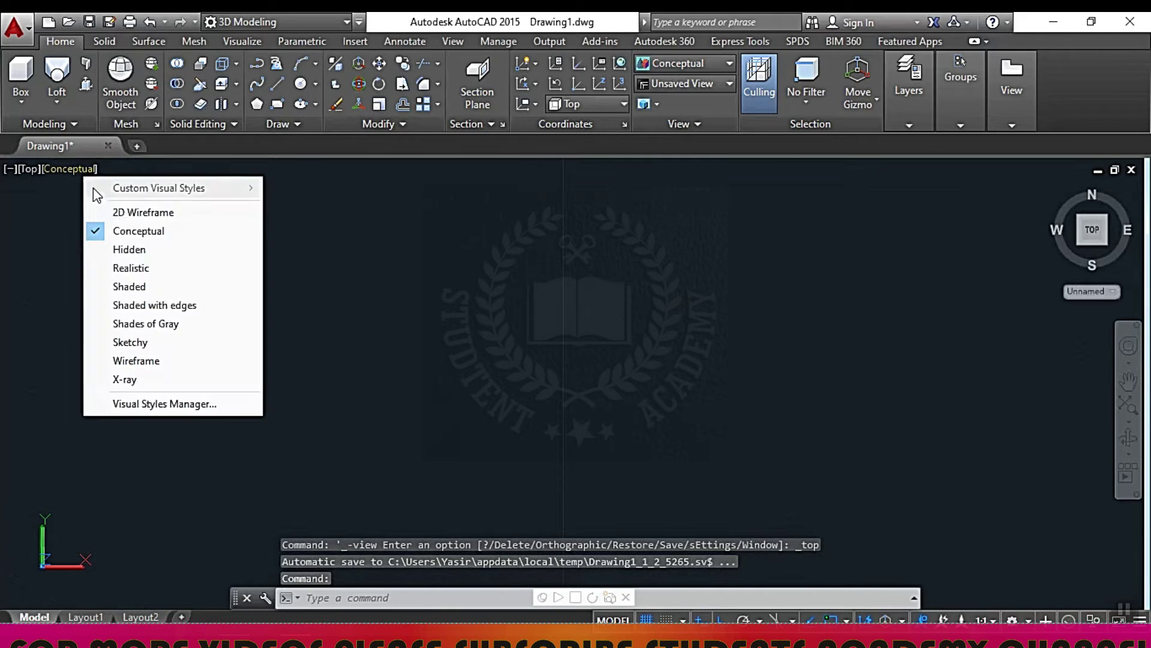
click(146, 214)
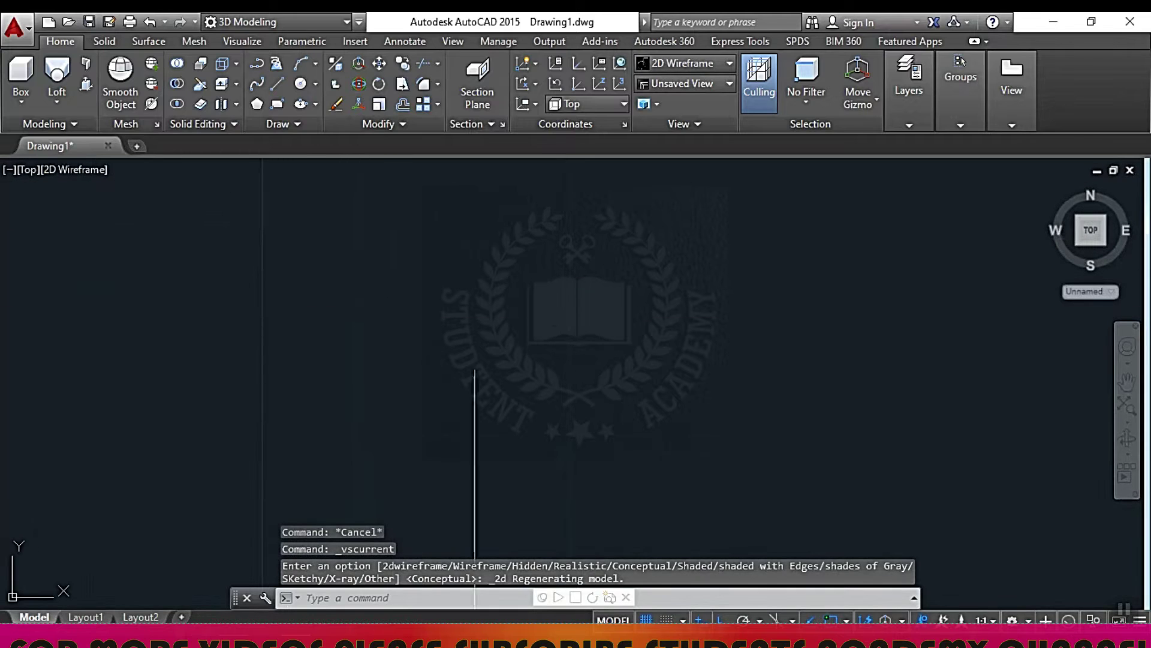
key(Escape)
key(Escape)
key(Escape)
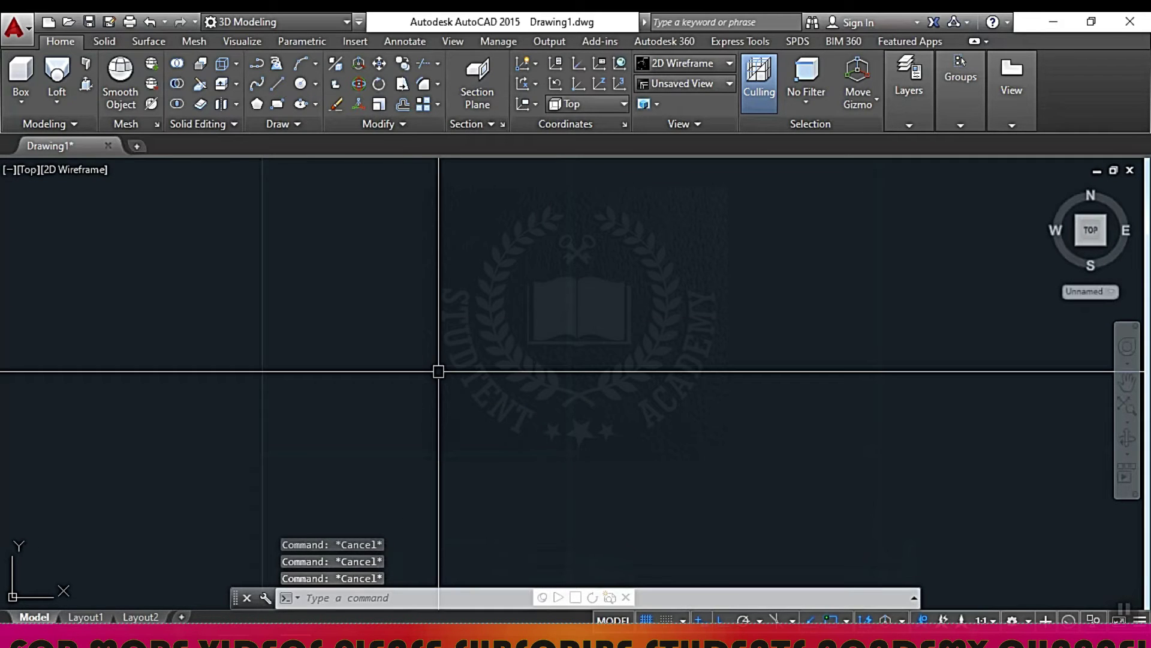
text(z)
key(Return)
text(a)
key(Return)
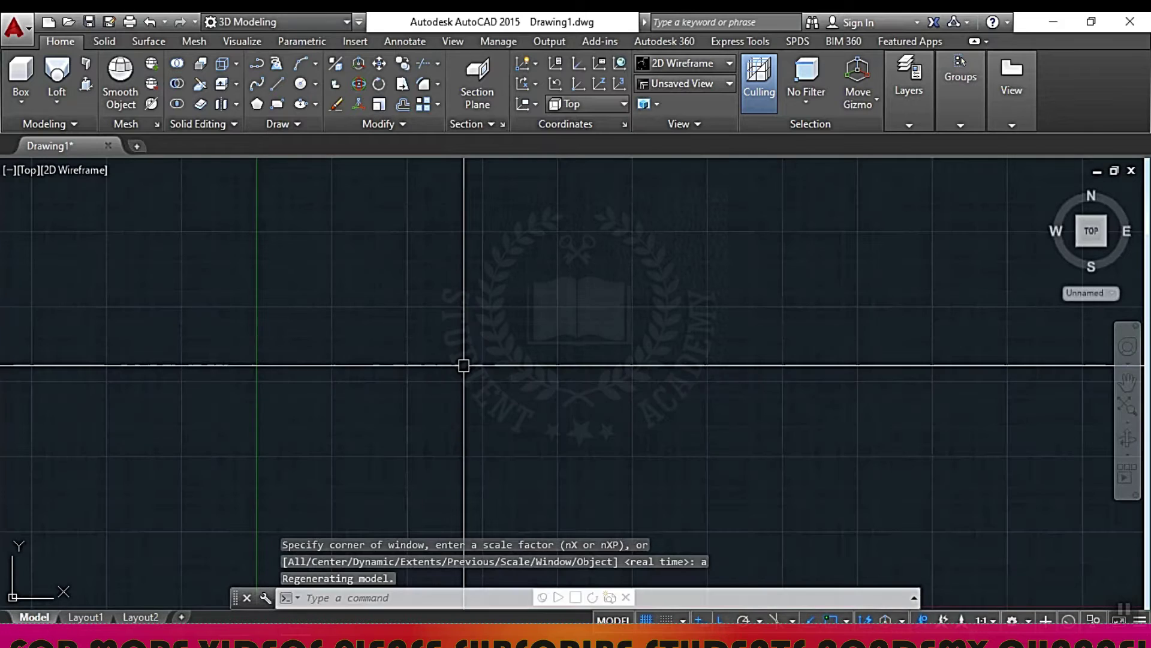
key(Escape)
key(Escape)
key(Escape)
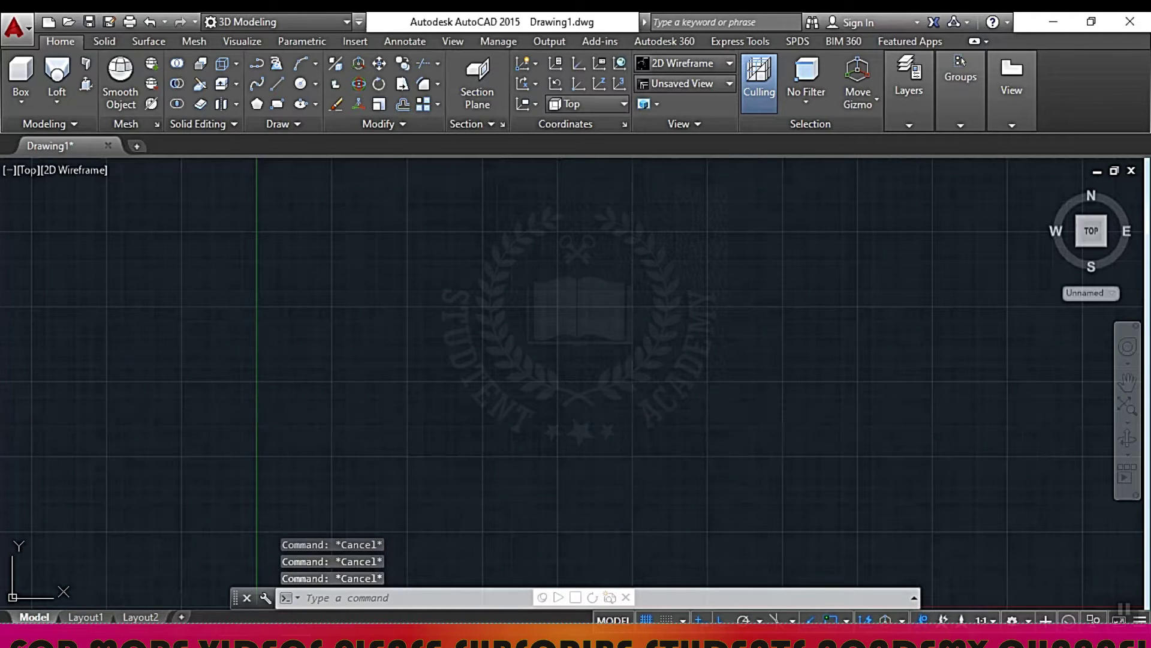
- Draw a long rectangle in Top view, then switch to SW Isometric
text(rec)
key(Return)
click(594, 322)
click(772, 363)
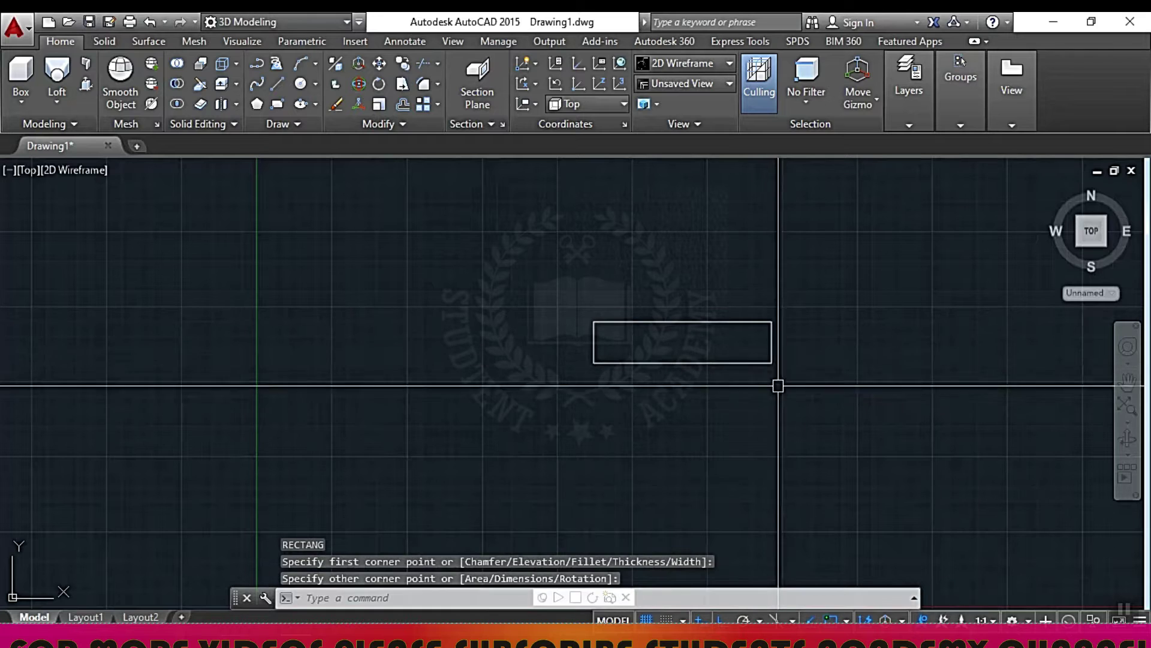
mouse_move(1092, 231)
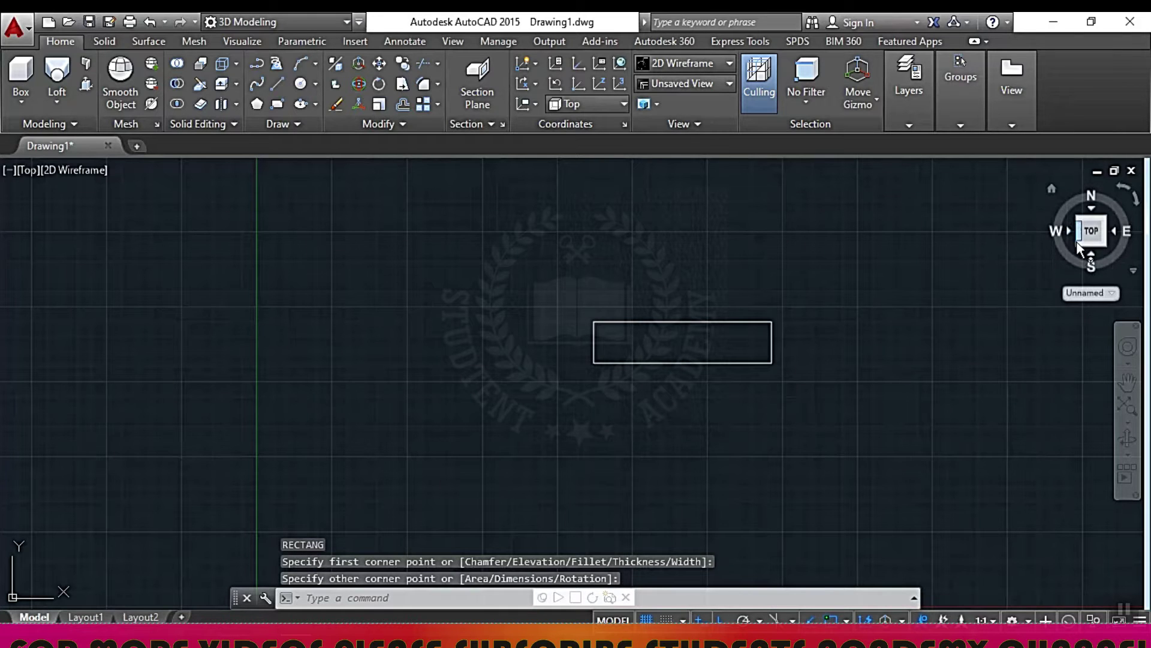
click(1079, 244)
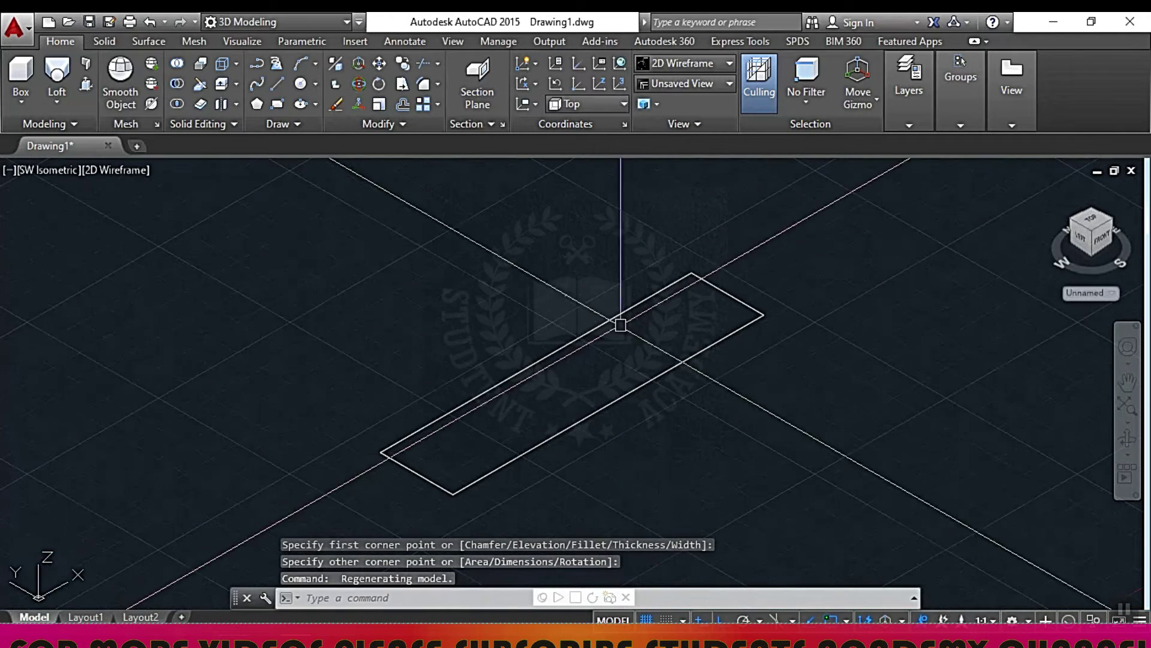
key(Escape)
key(Escape)
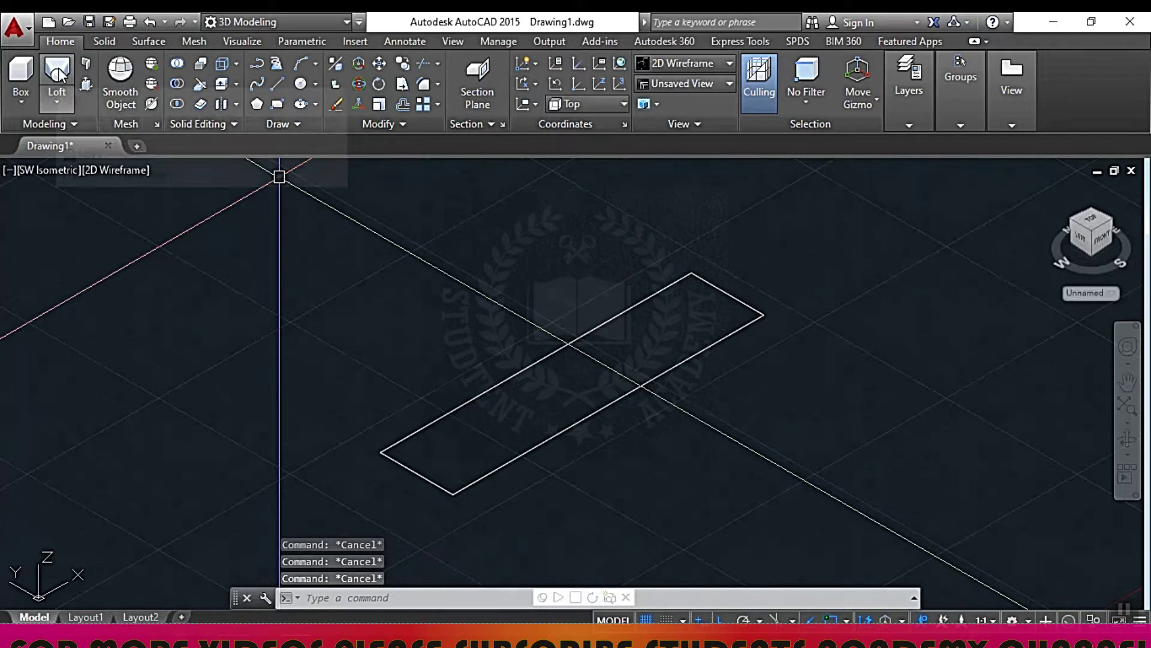
- Presspull the rectangle upward into a rectangular box solid
click(86, 83)
click(599, 388)
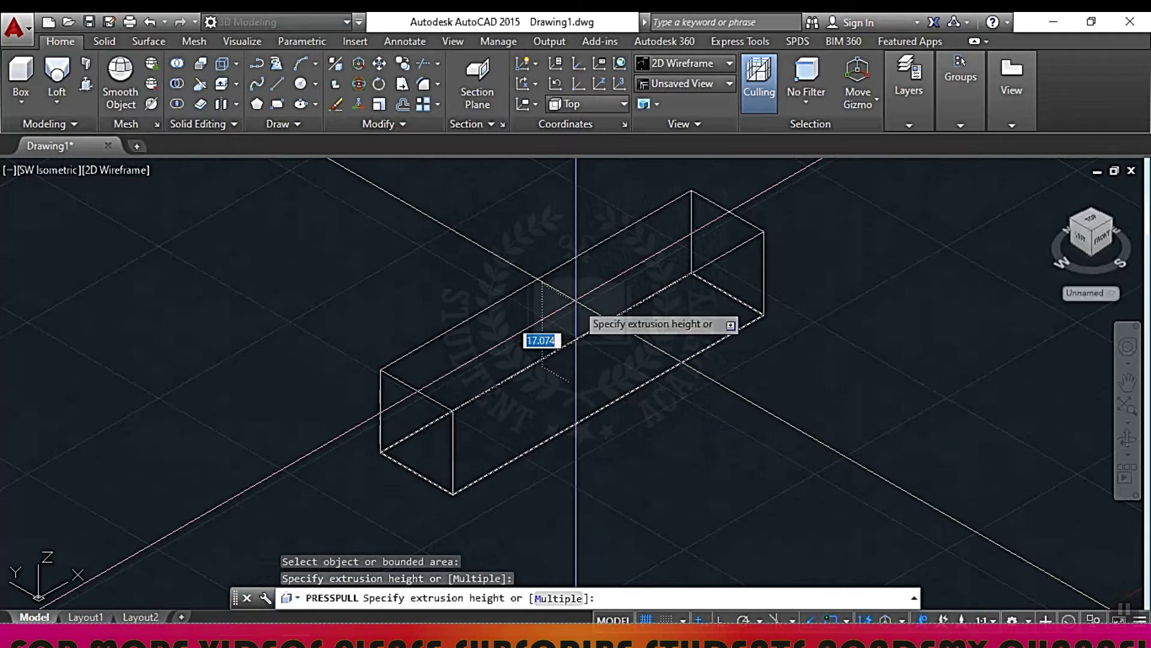
click(561, 278)
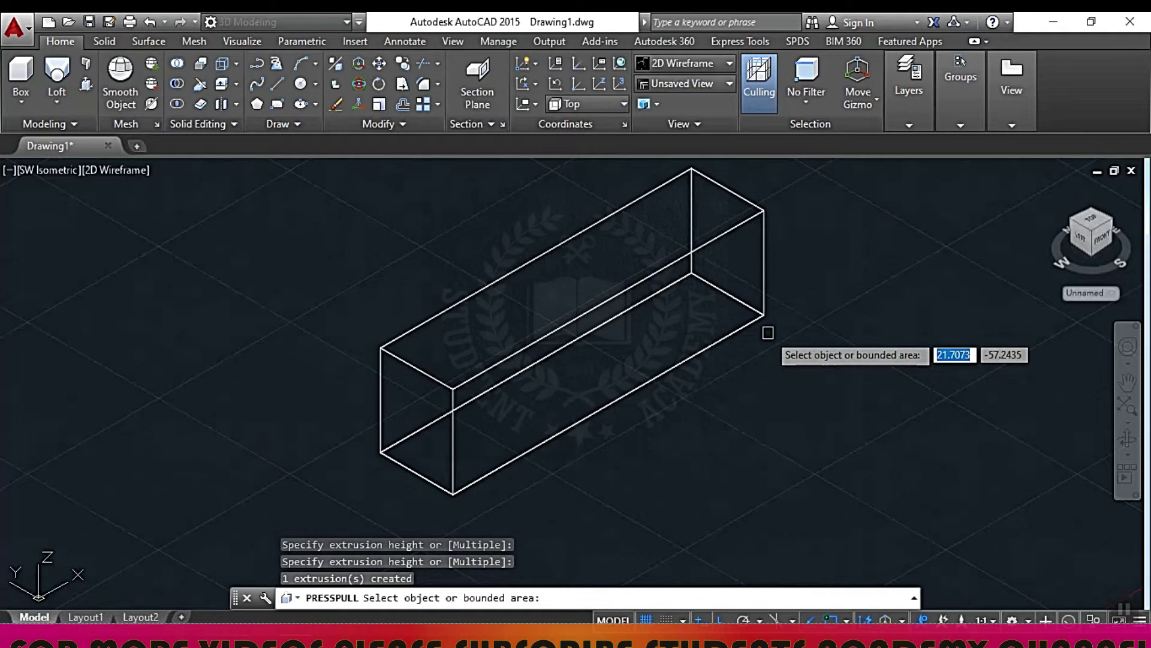
key(Escape)
key(Escape)
key(Escape)
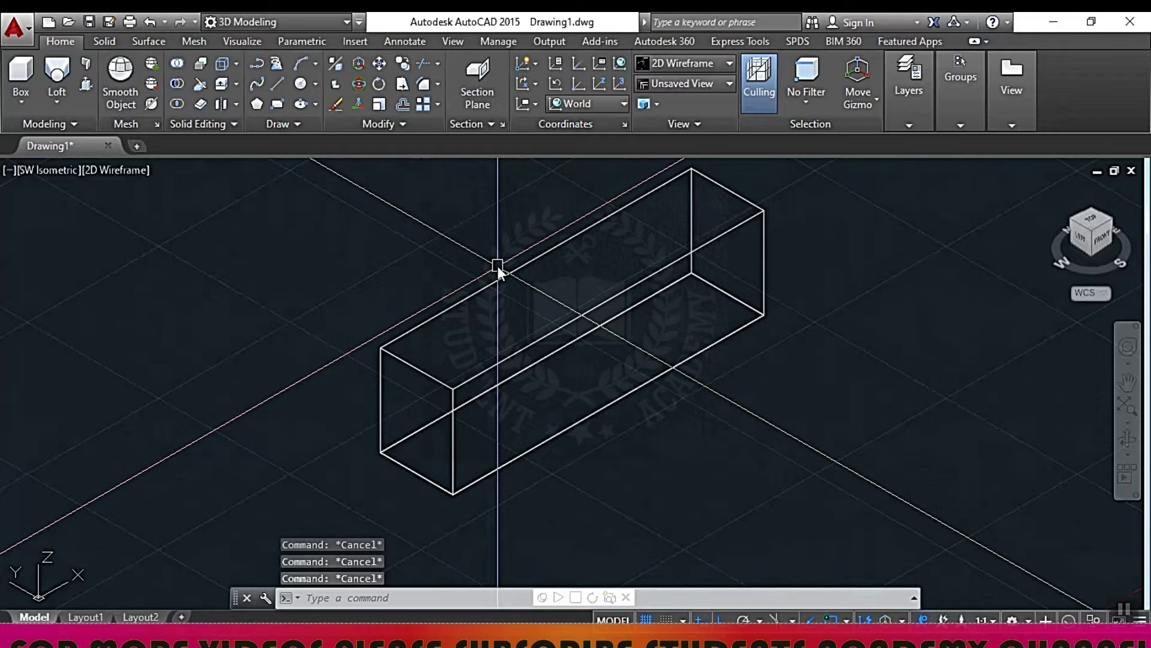
- Slice the box from its top corner to the opposite bottom corner, keeping both wedge halves
text(slice)
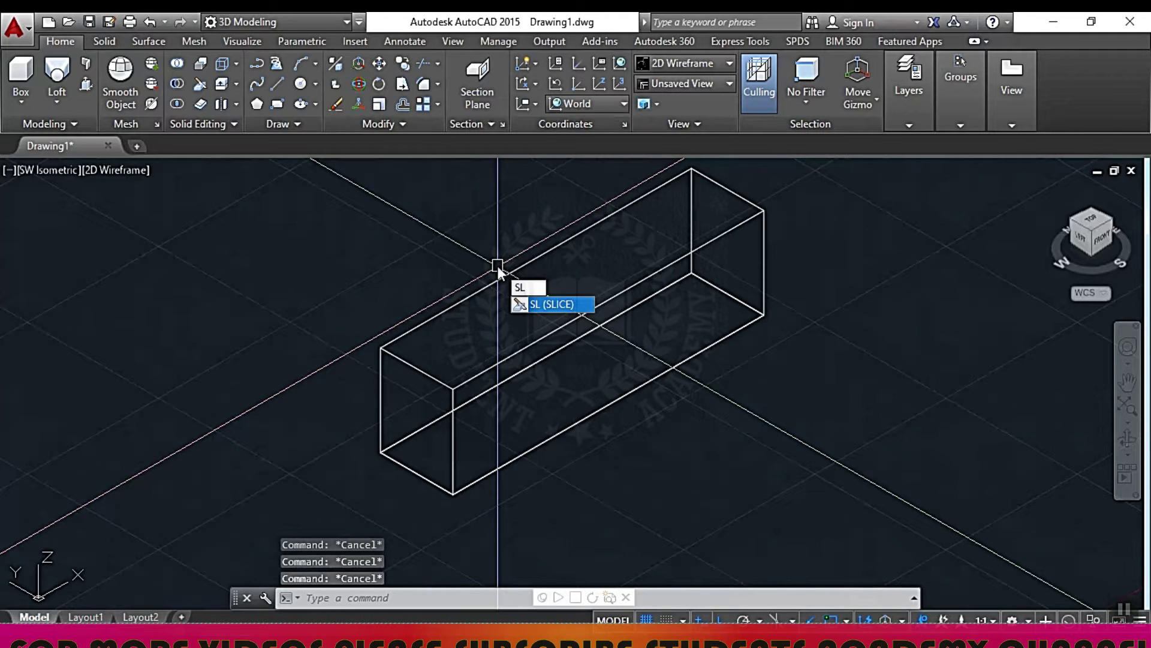
key(Return)
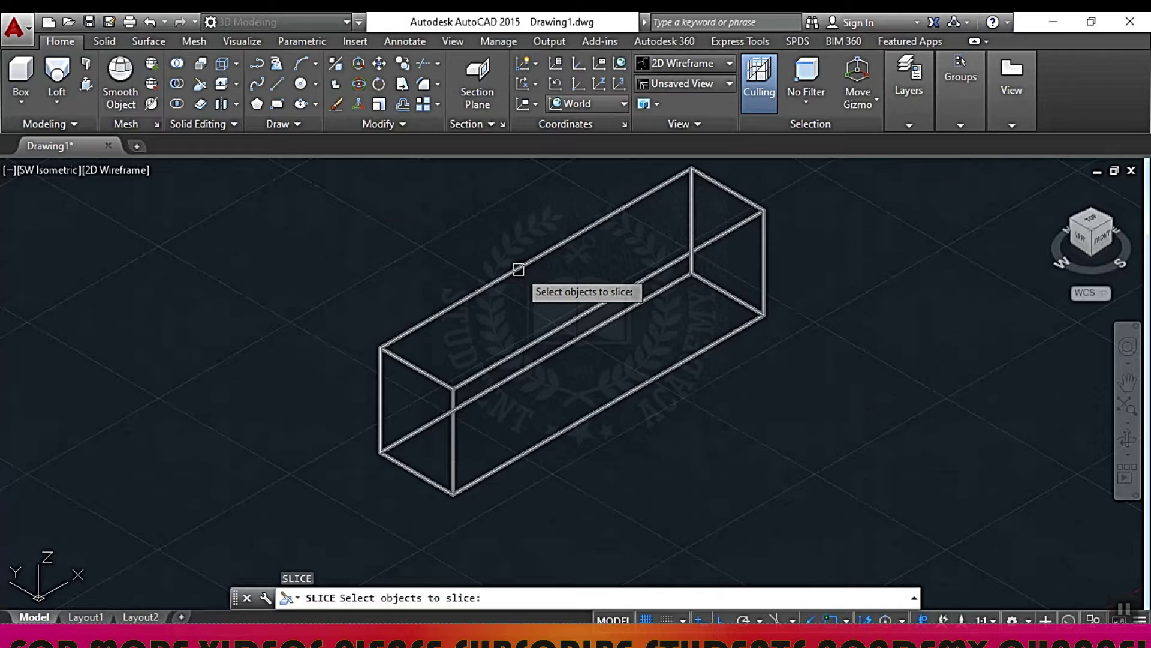
click(519, 270)
key(Return)
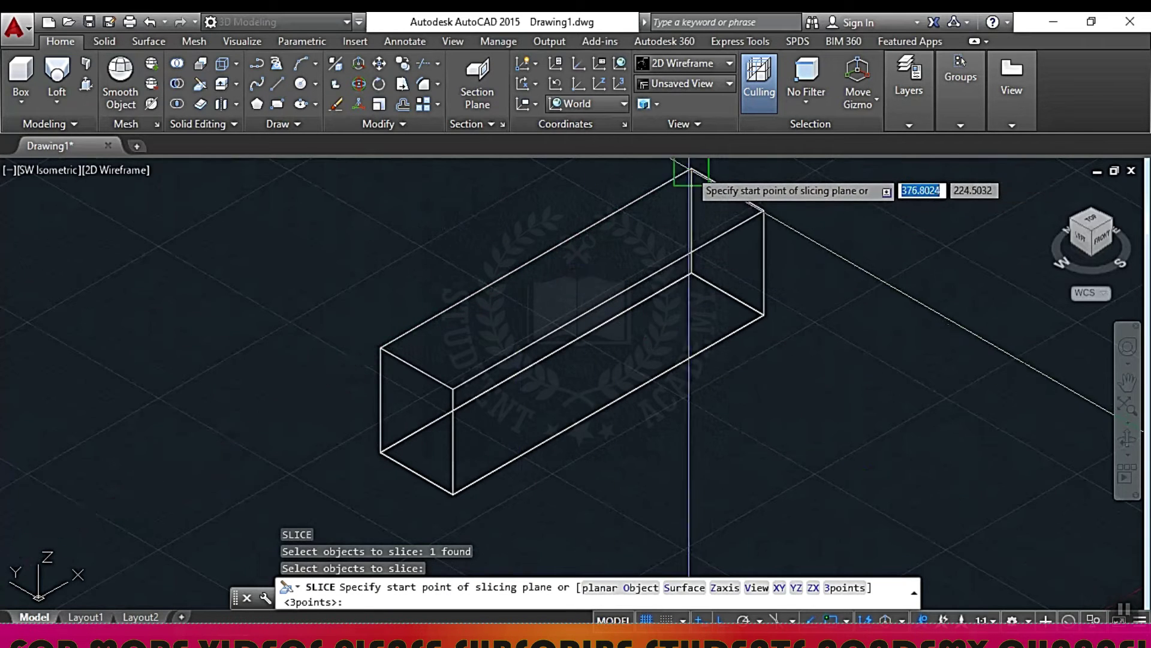
click(691, 171)
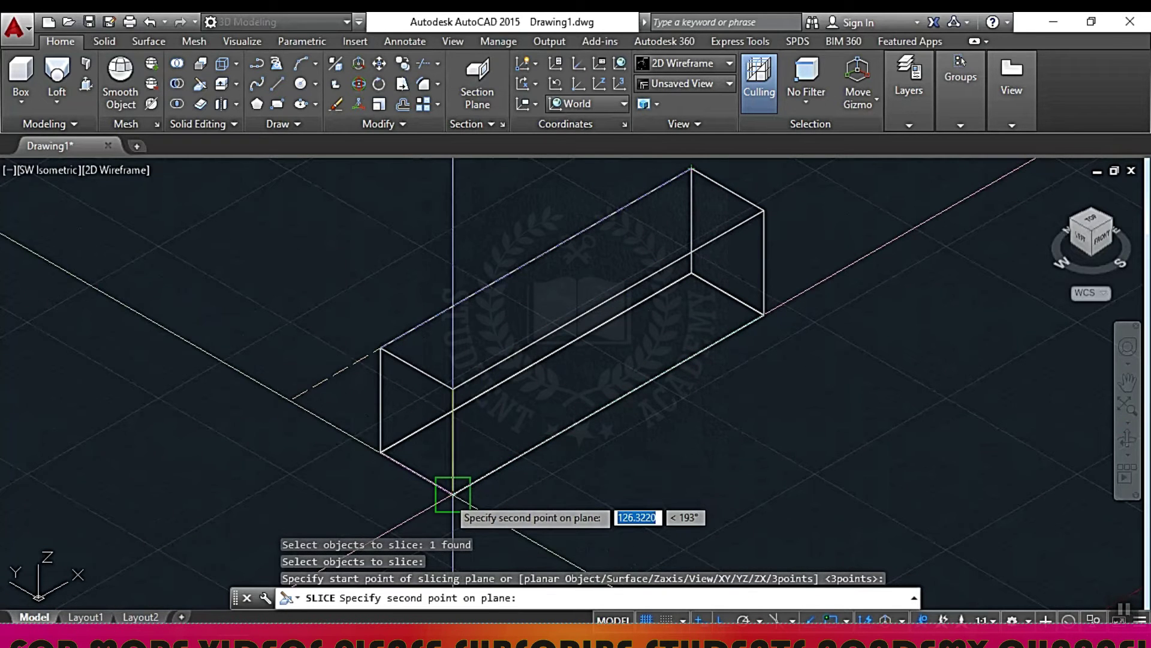
click(452, 494)
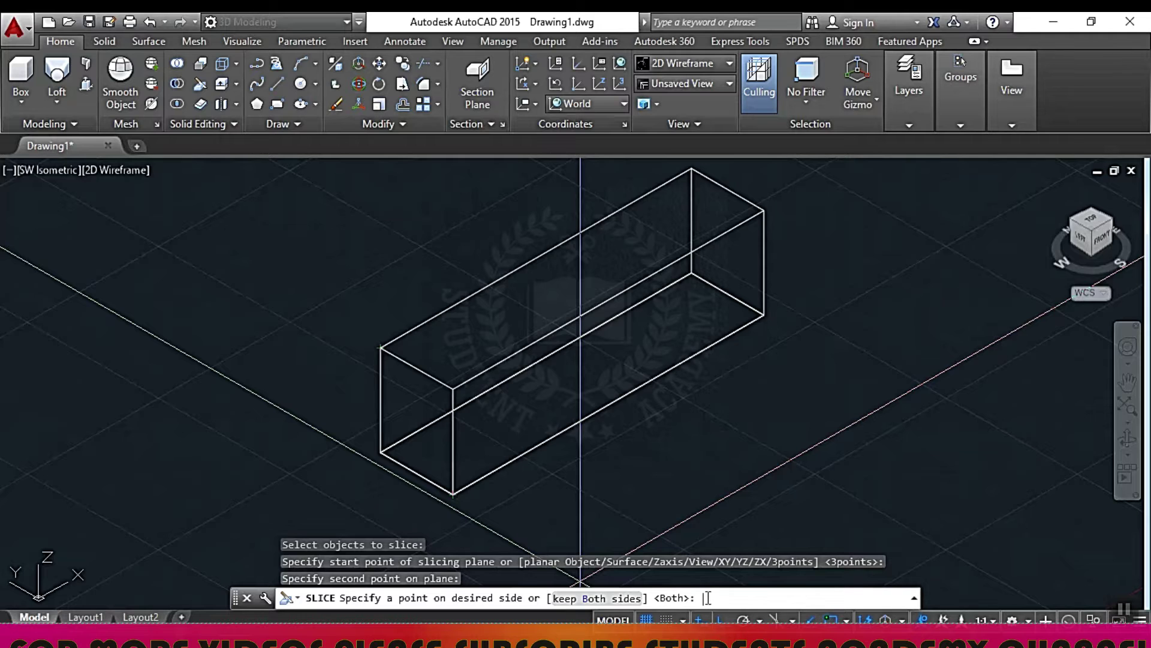
click(603, 598)
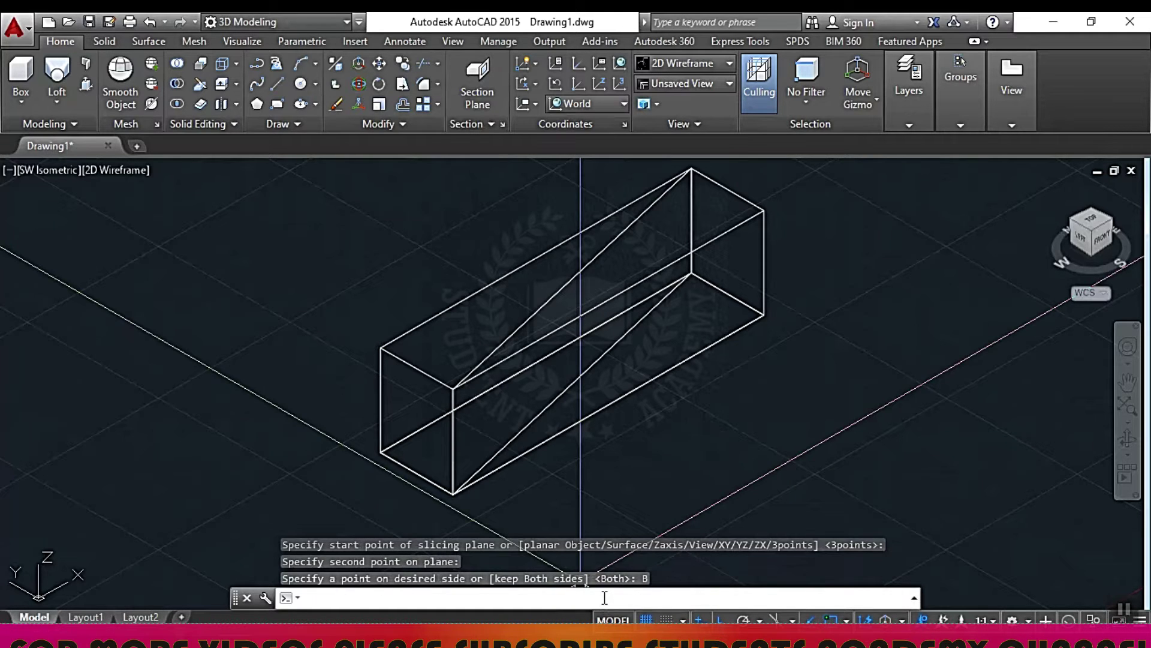
scroll(524, 308, down, 3)
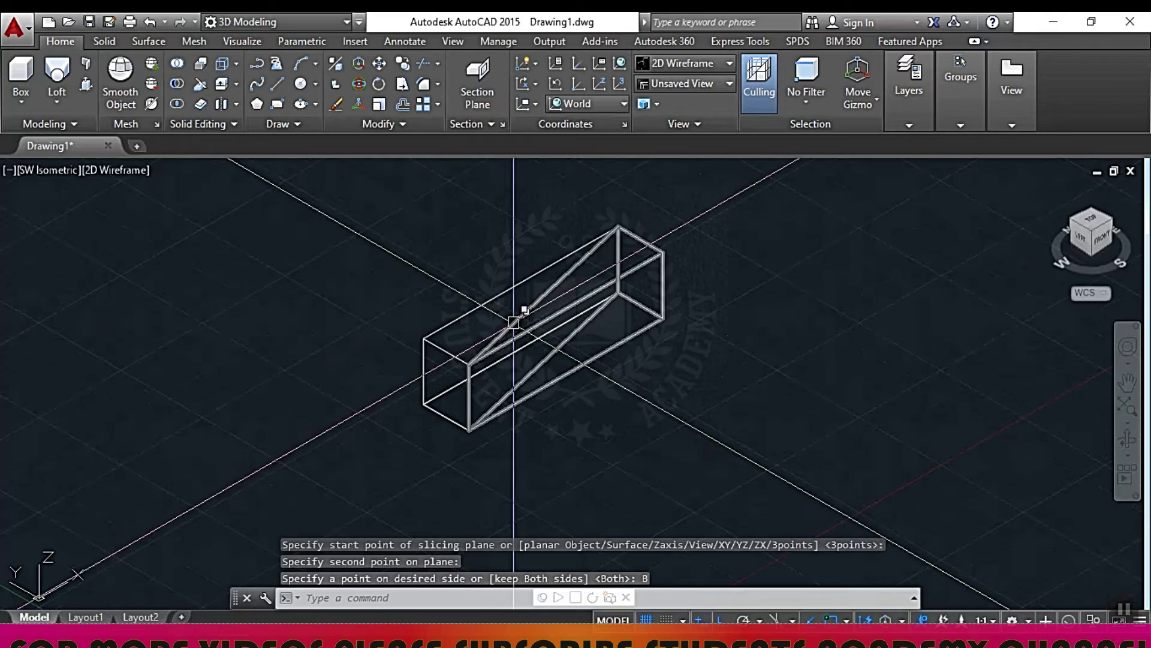
click(590, 300)
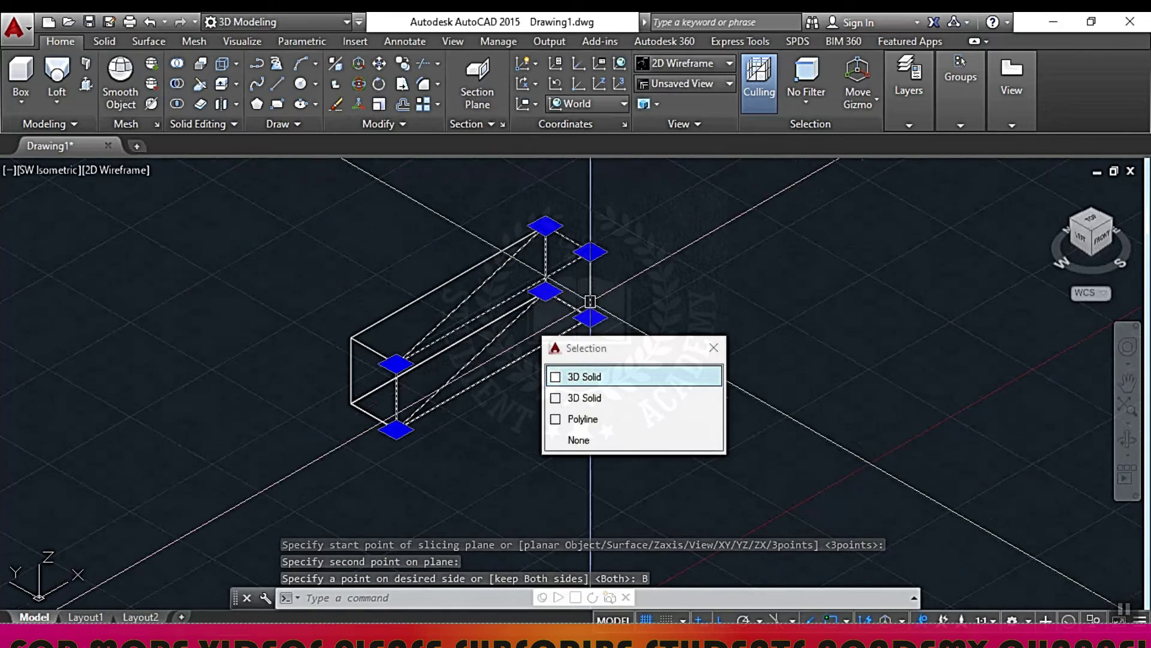
click(360, 65)
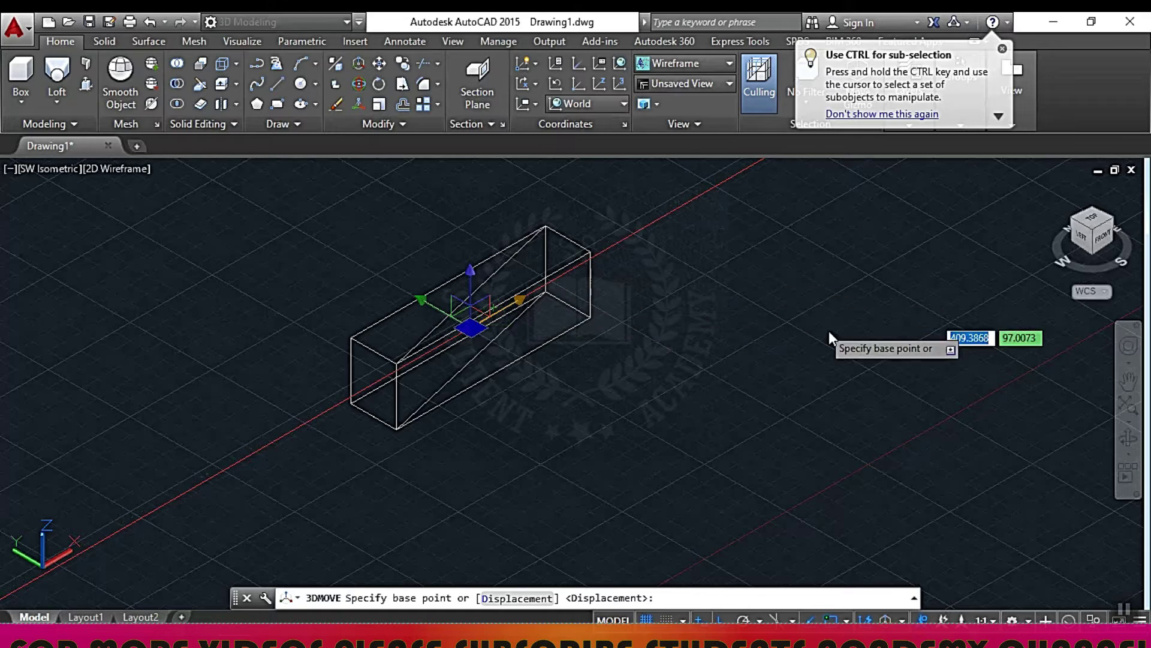
click(513, 307)
scroll(512, 305, down, 4)
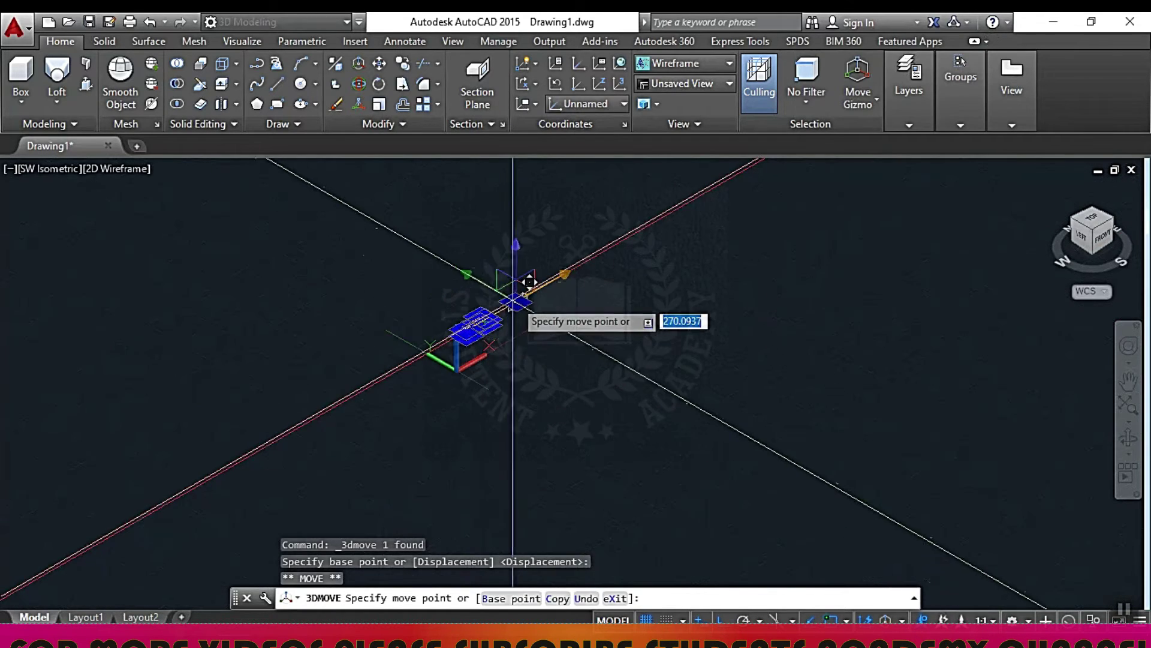
click(515, 299)
scroll(432, 395, up, 5)
scroll(453, 354, up, 2)
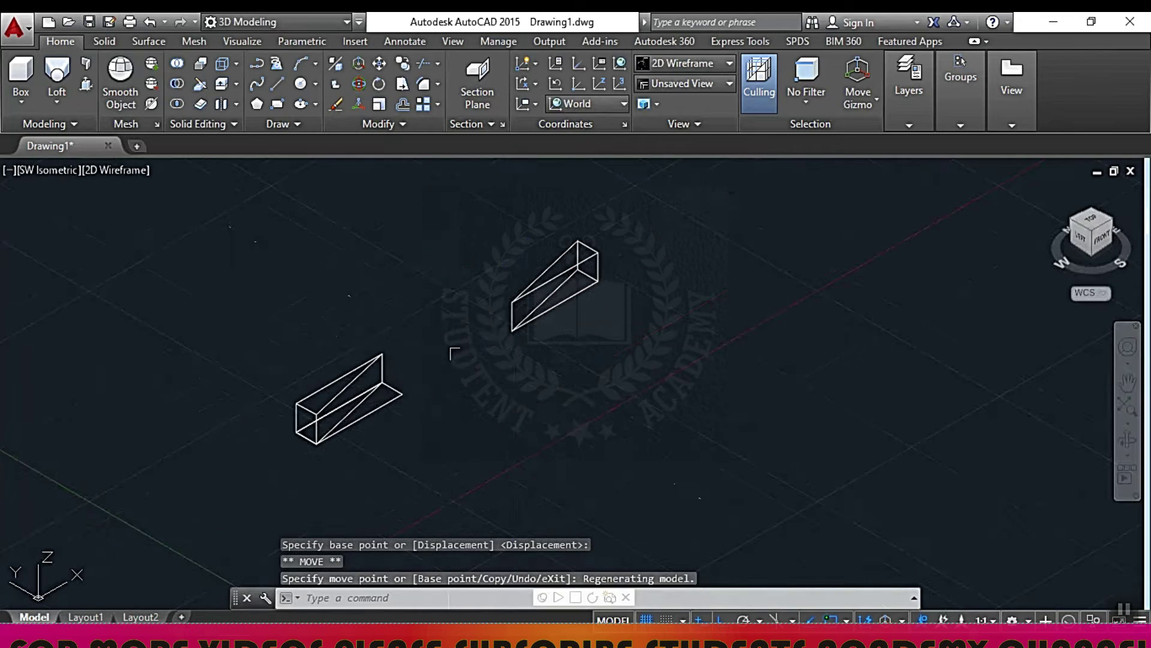
scroll(328, 415, up, 3)
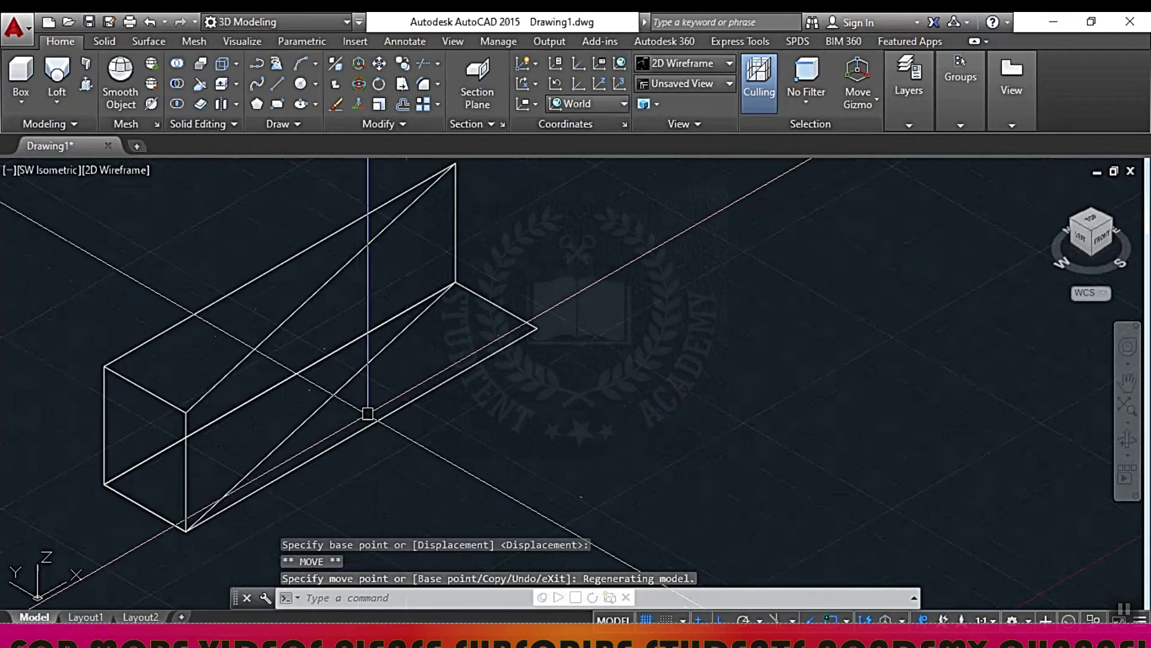
scroll(460, 382, down, 3)
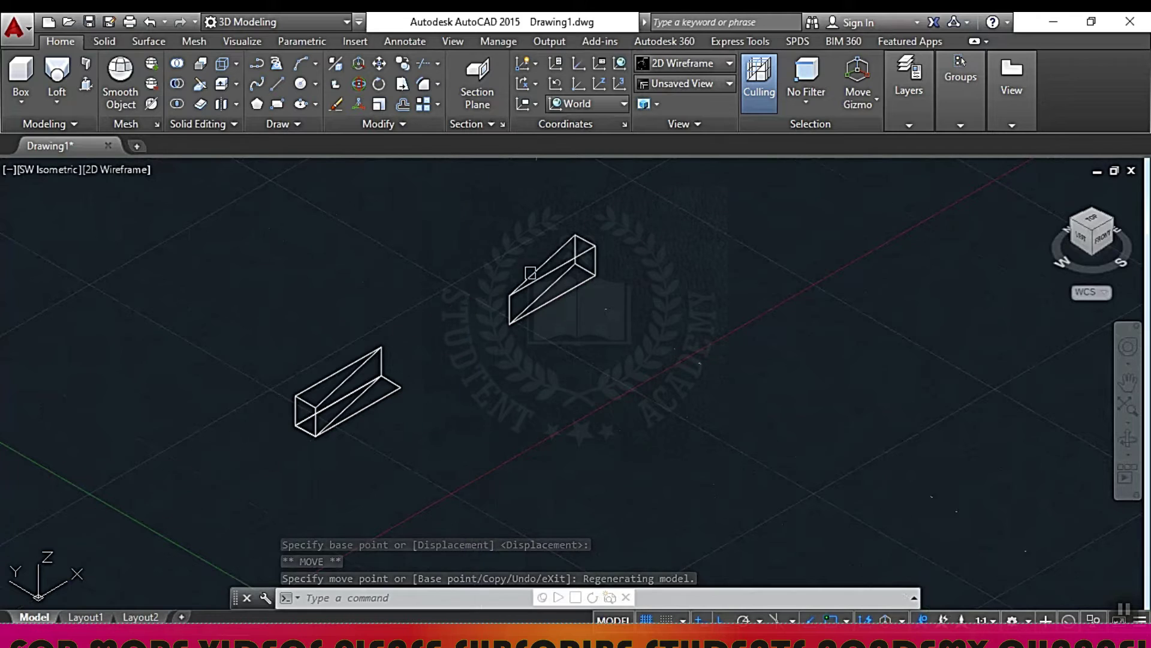
scroll(591, 243, up, 2)
scroll(590, 243, up, 2)
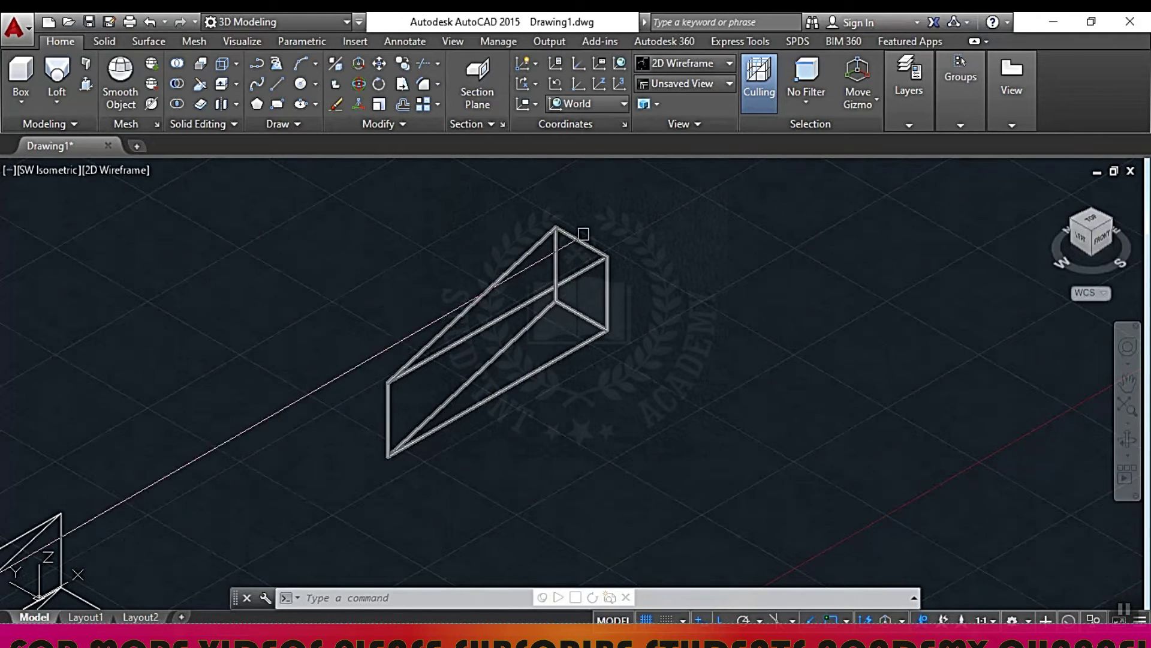
scroll(634, 270, down, 5)
scroll(540, 288, up, 4)
click(503, 292)
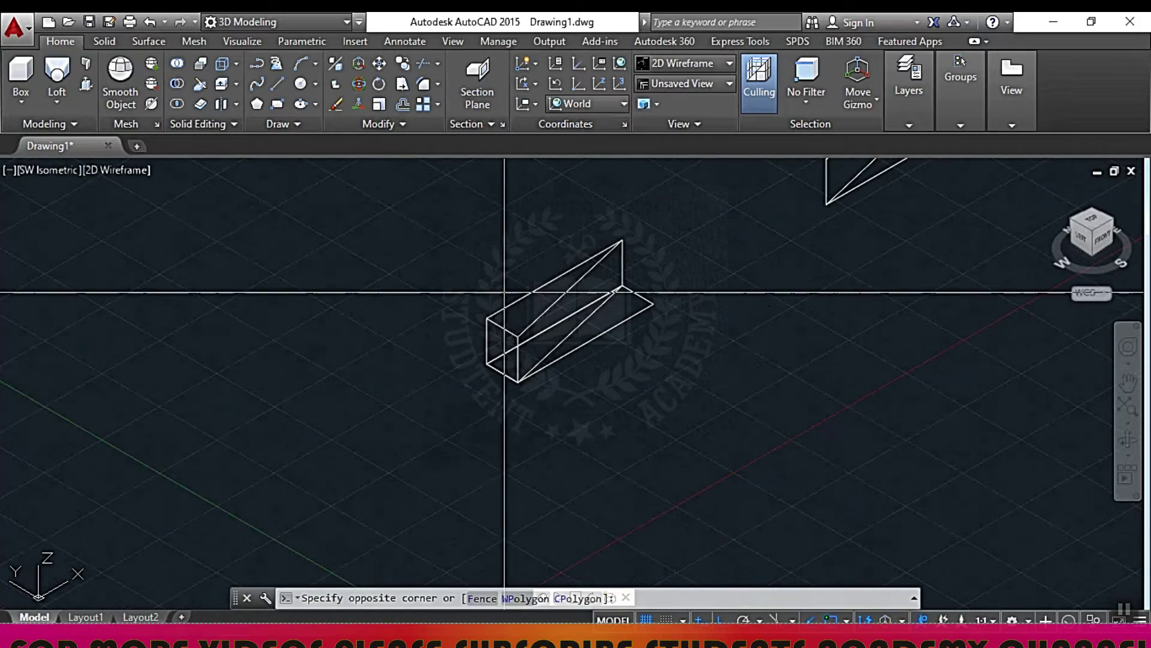
scroll(455, 347, down, 5)
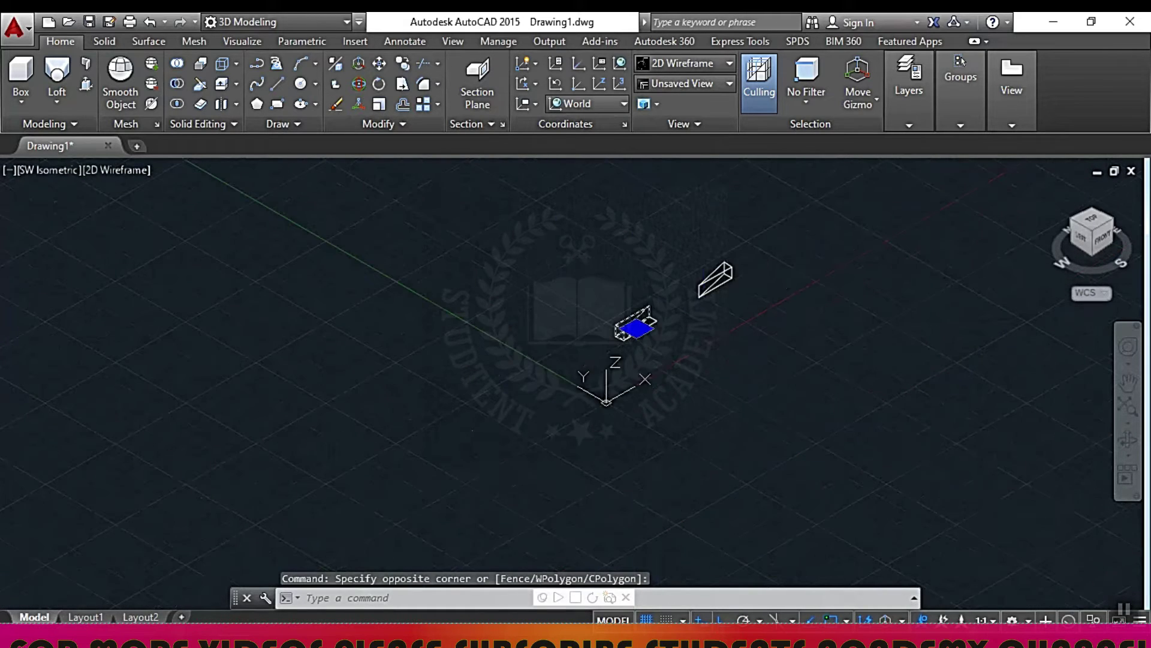
middle_drag(659, 336, 459, 326)
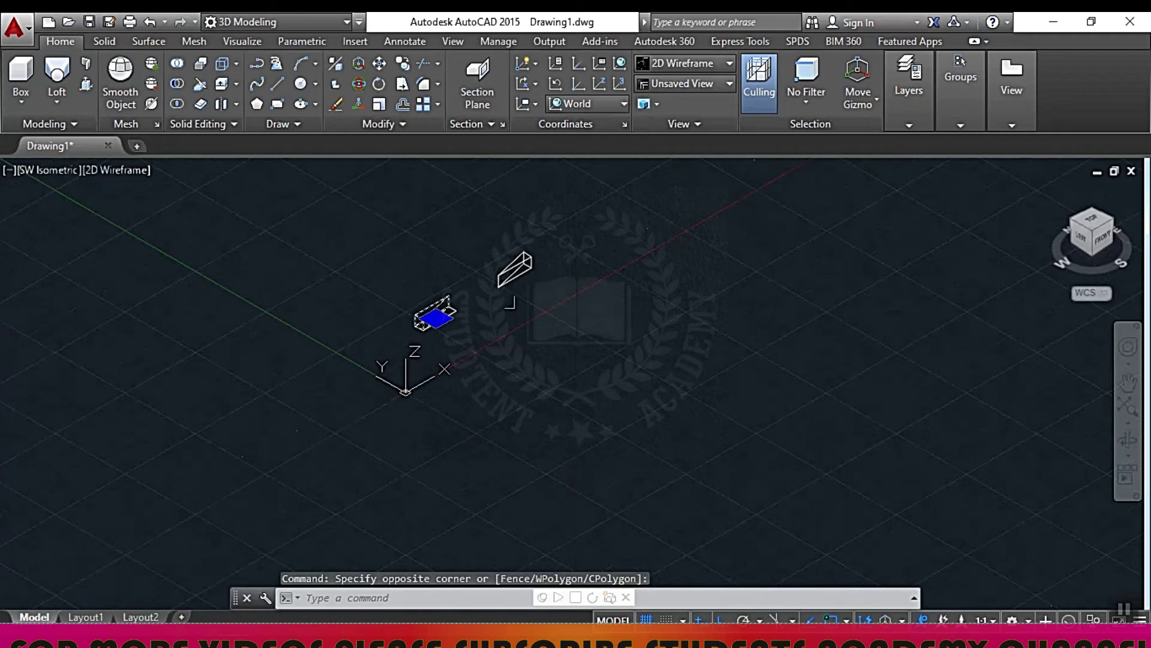
- Move the rectangle out beside the stair flight
key(Escape)
key(Escape)
scroll(448, 319, up, 1)
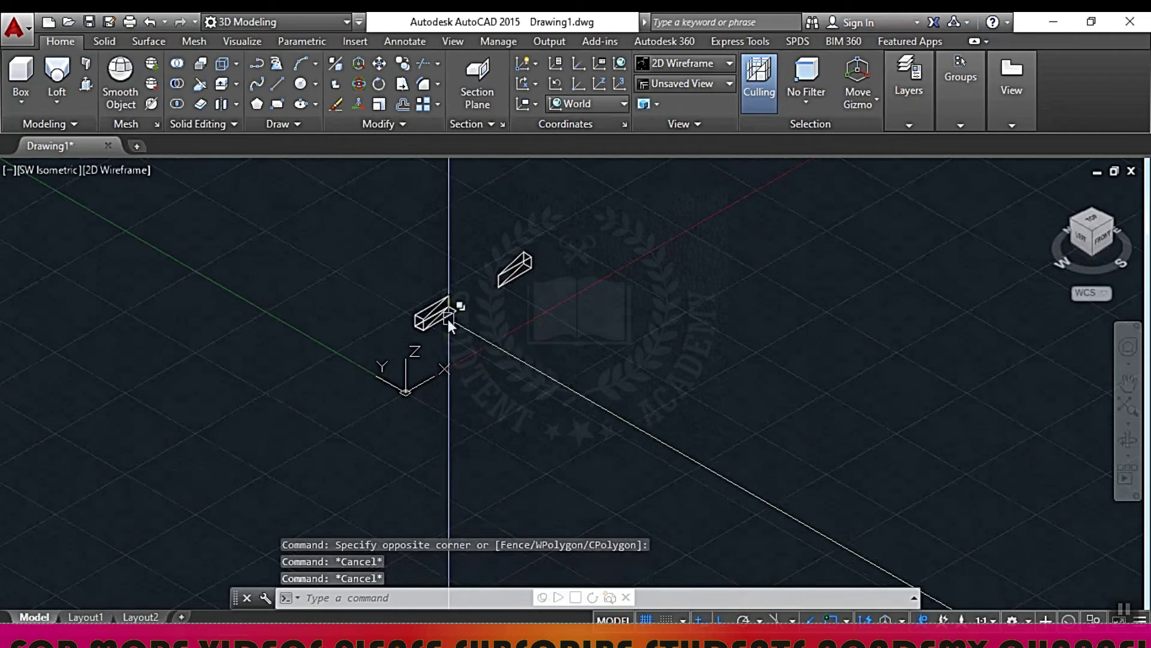
key(Escape)
scroll(455, 322, up, 4)
text(m)
key(Return)
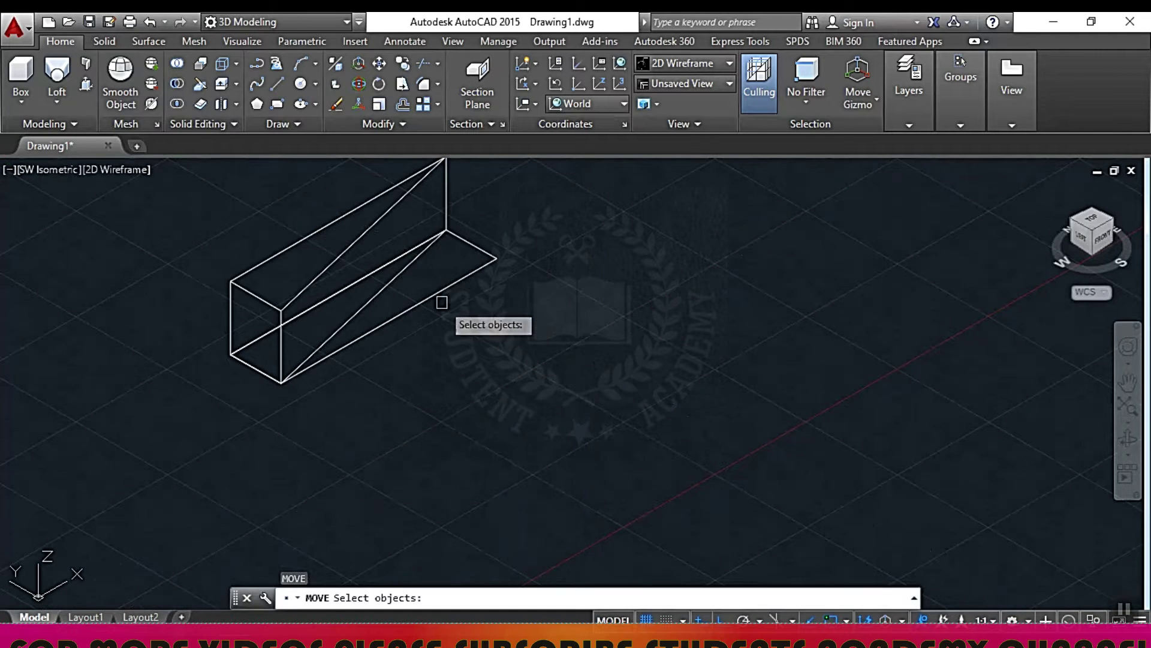
click(434, 298)
key(Return)
click(606, 401)
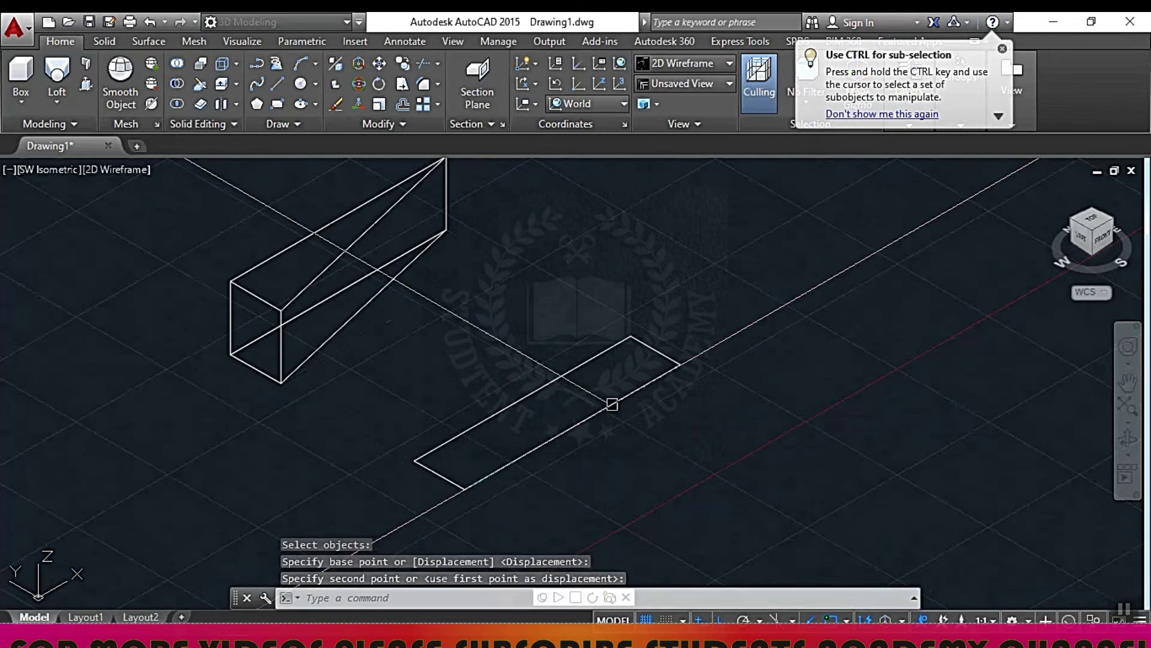
key(Escape)
key(Escape)
key(Escape)
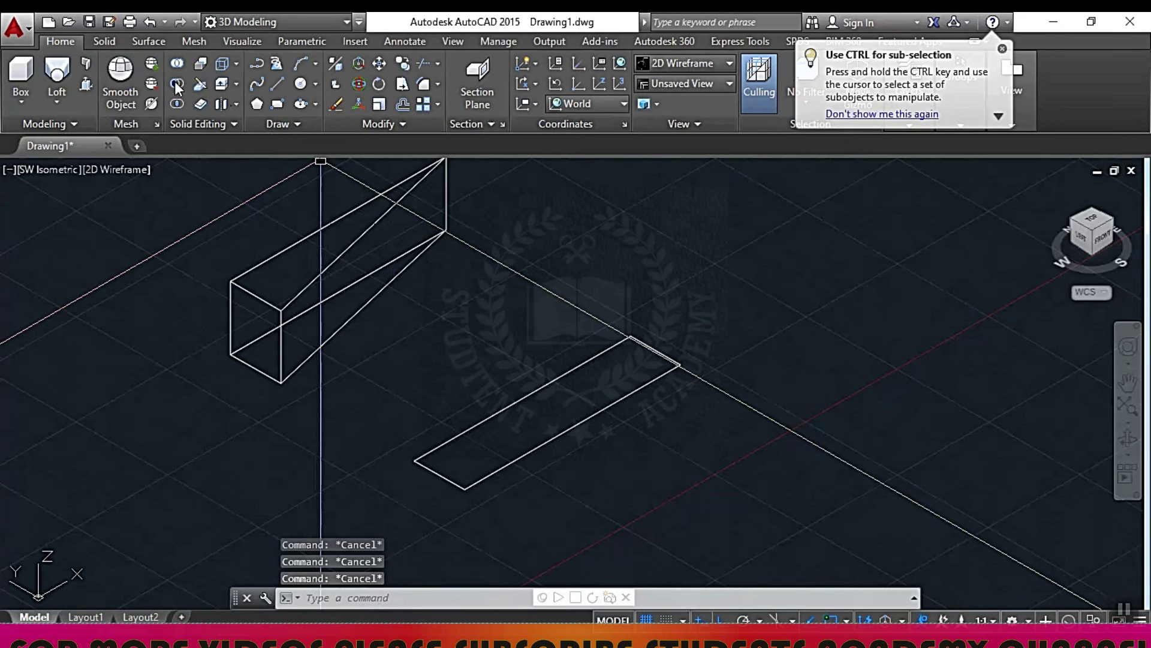
- Presspull the rectangle into a block and readjust its top face to a lower height
click(89, 85)
click(604, 390)
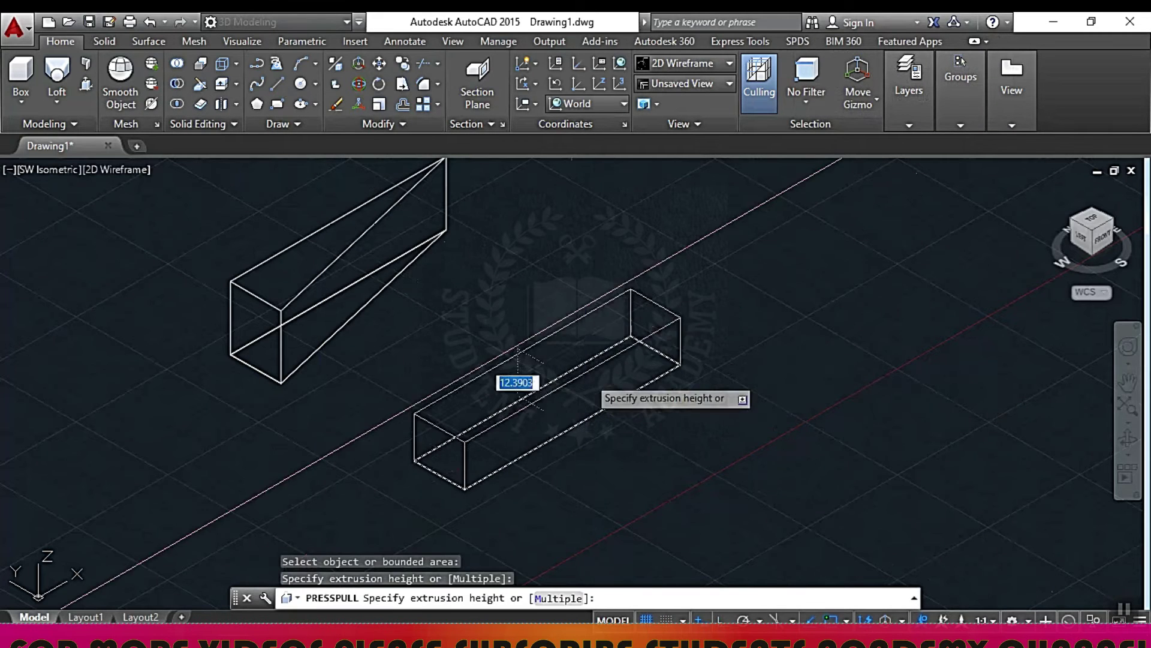
click(569, 300)
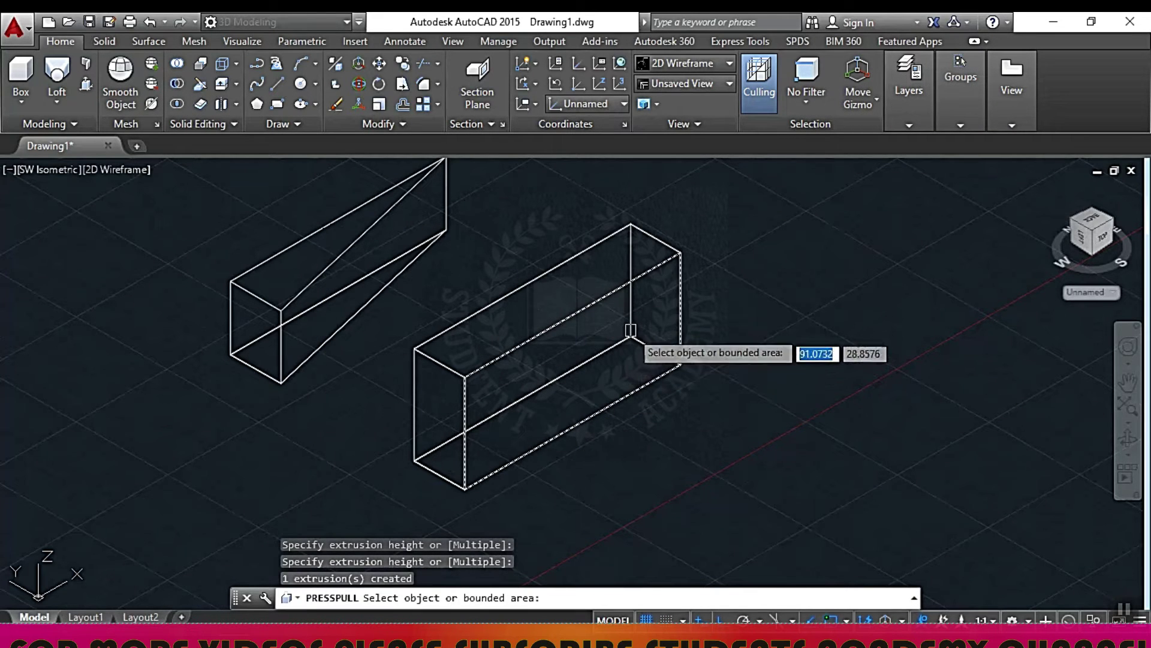
key(ctrl+z)
key(ctrl+z)
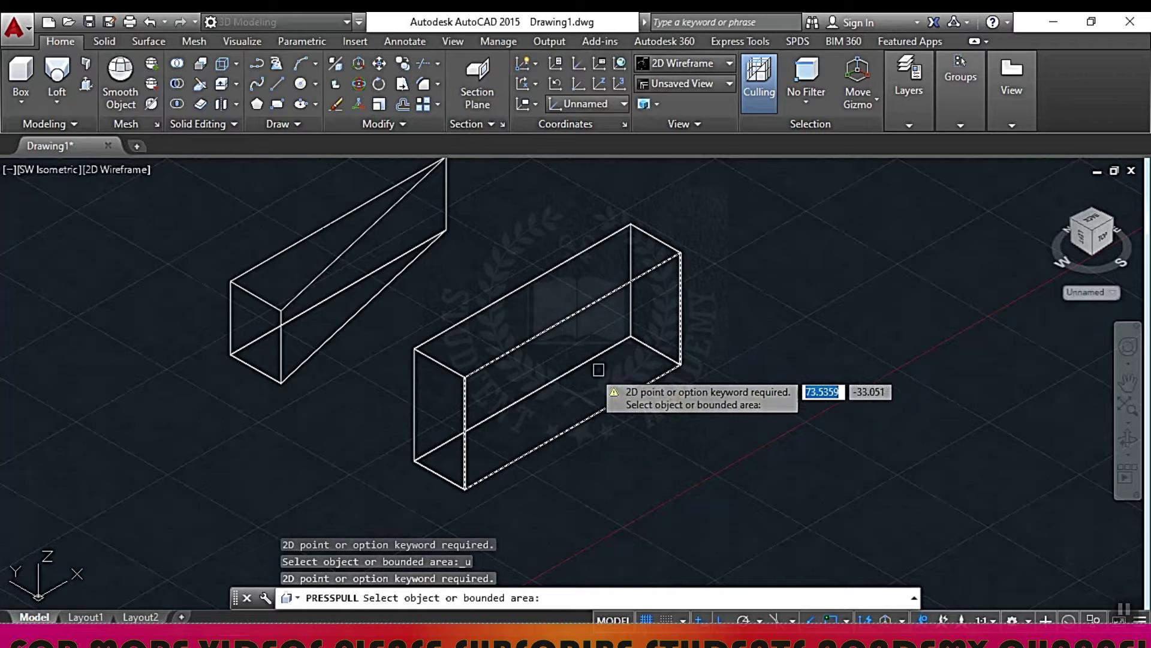
click(576, 303)
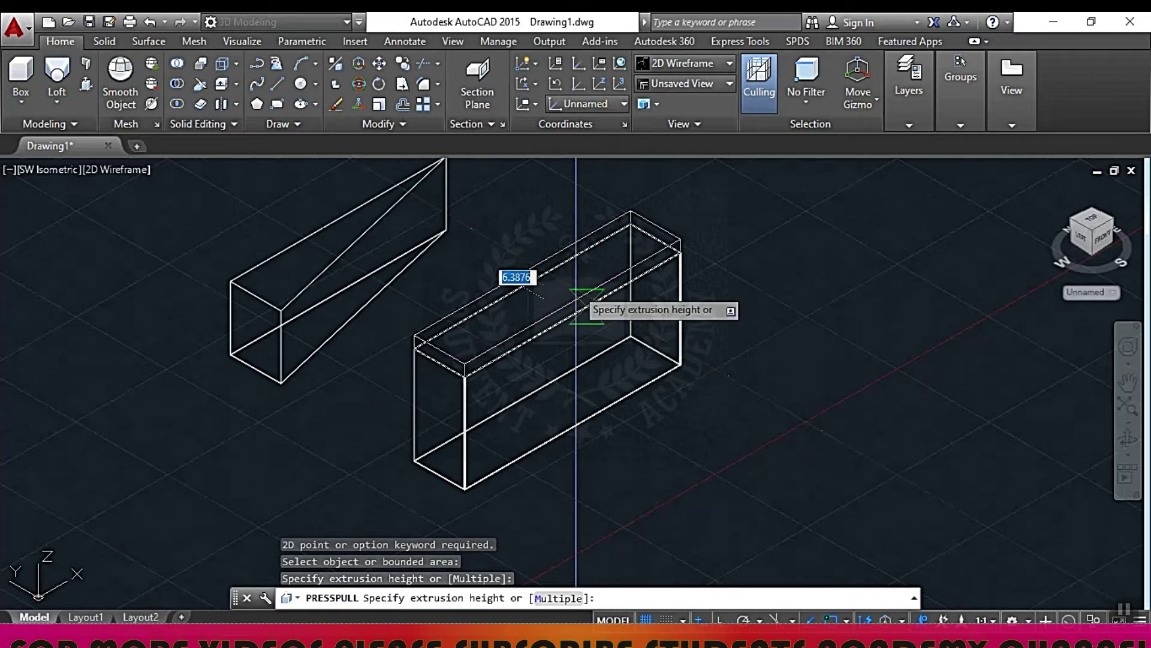
click(583, 346)
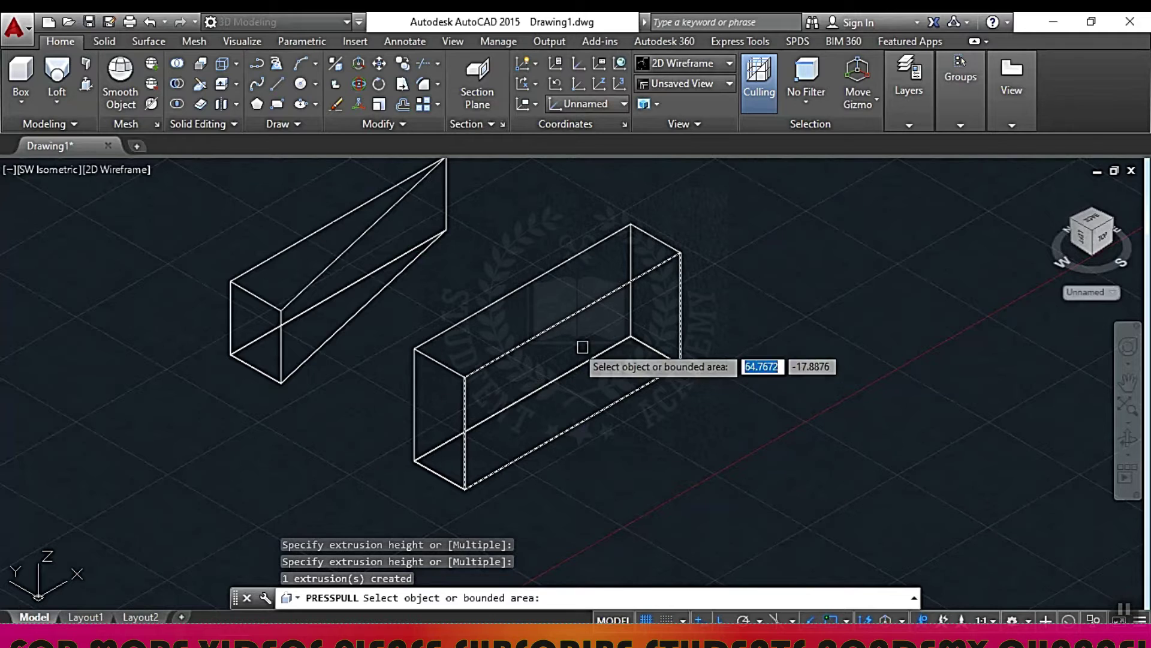
click(548, 315)
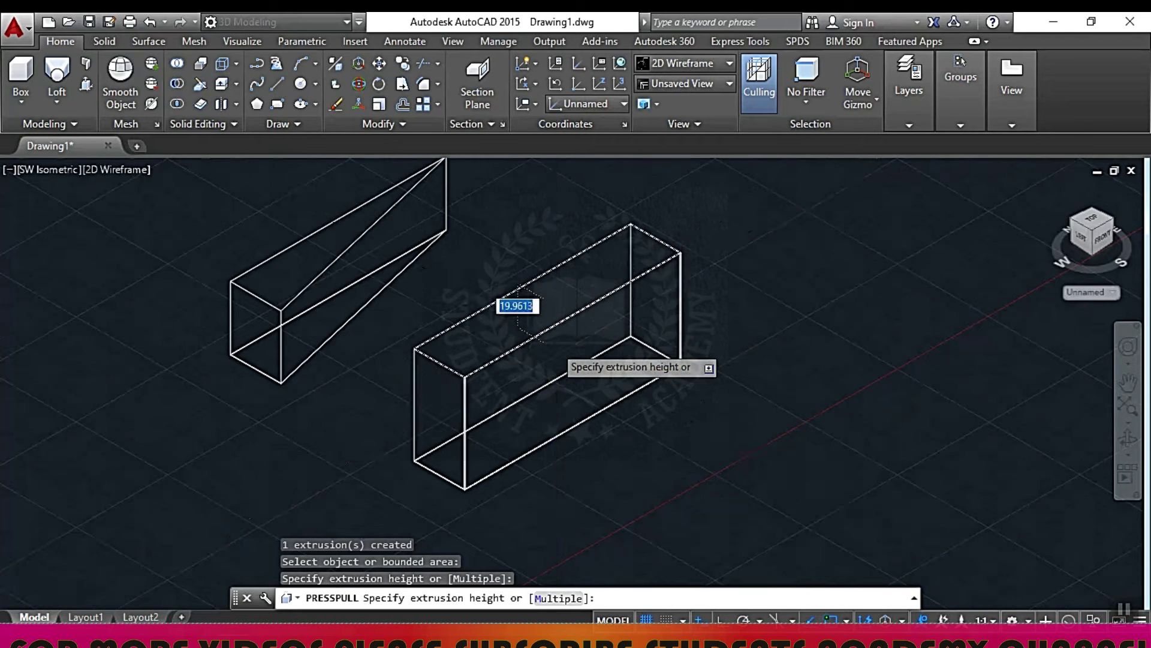
scroll(544, 343, up, 2)
scroll(546, 353, up, 1)
scroll(548, 372, up, 1)
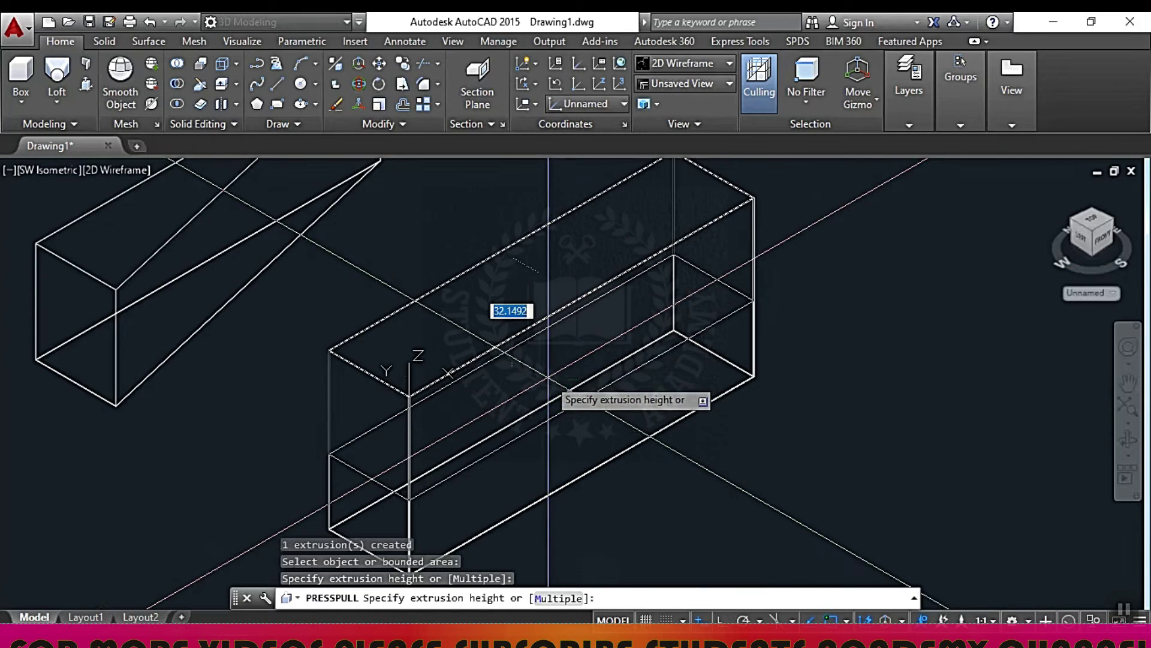
click(548, 378)
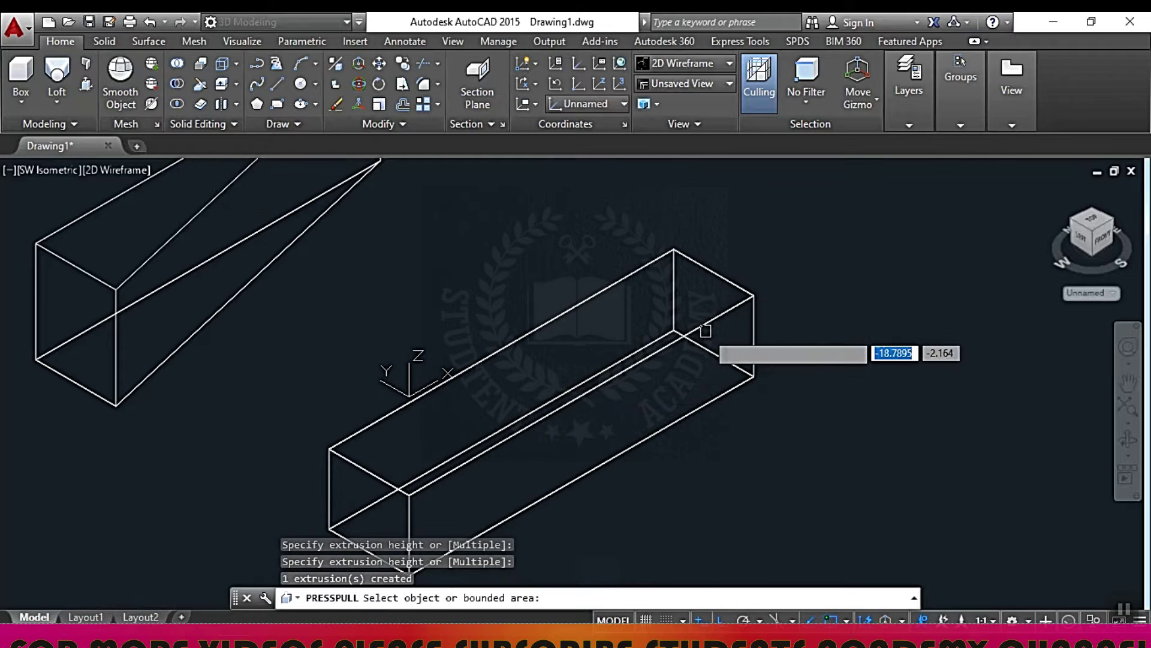
key(Escape)
key(Escape)
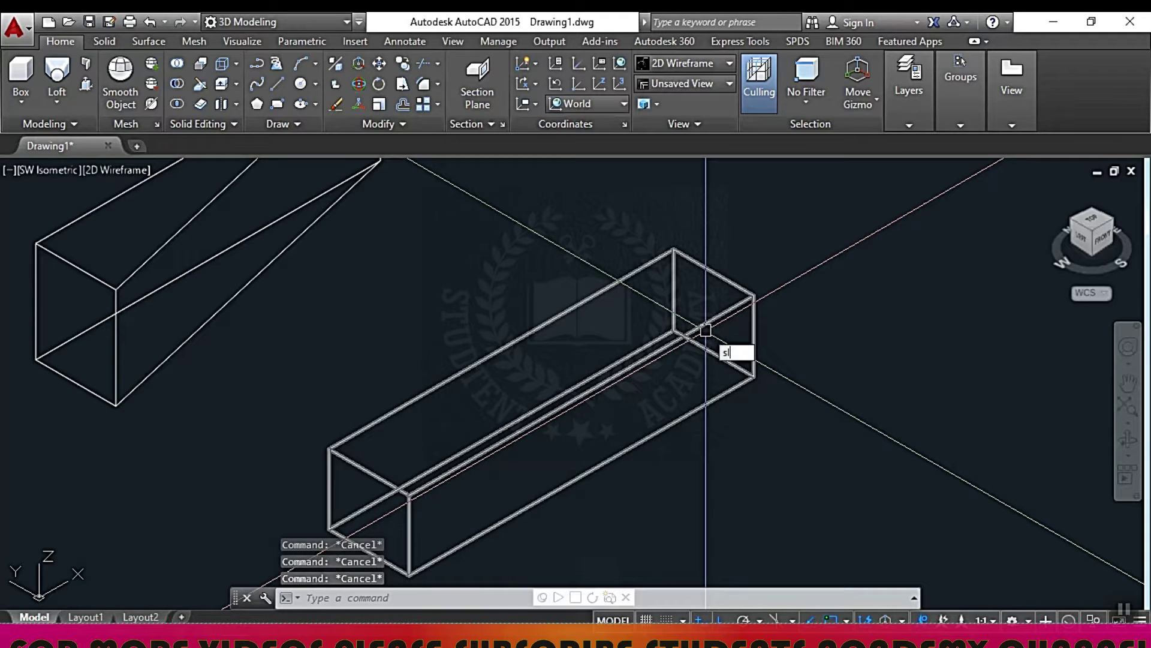
key(Return)
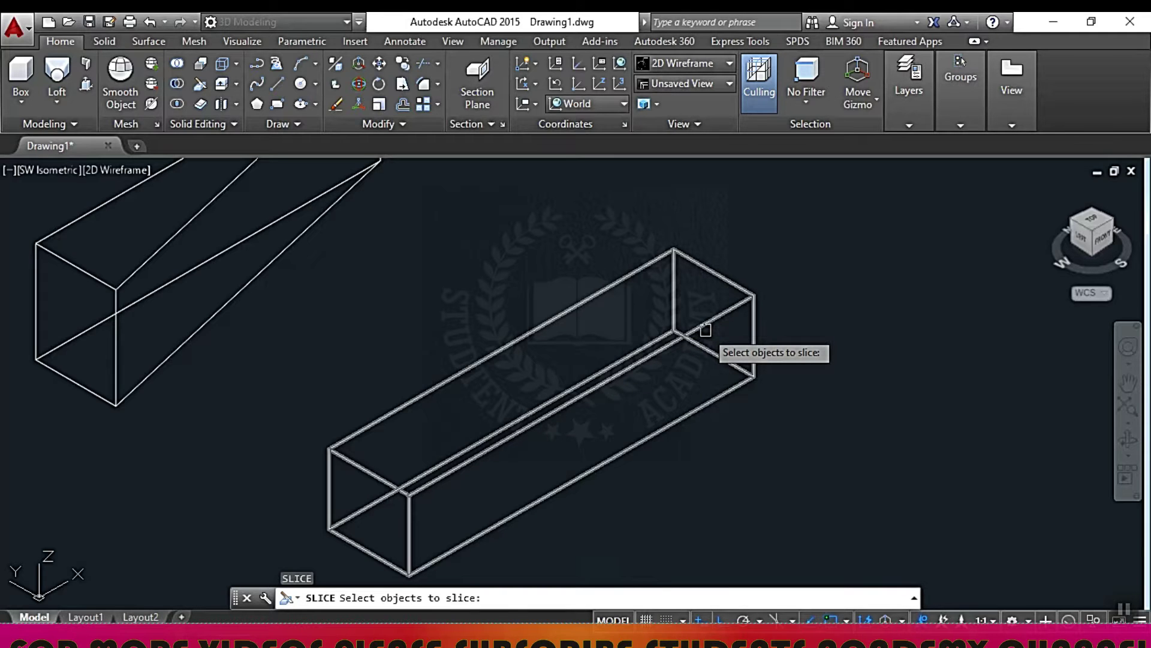
- Slice the new block with a 3-point plane through a top corner and two bottom corners, keeping both halves
click(704, 328)
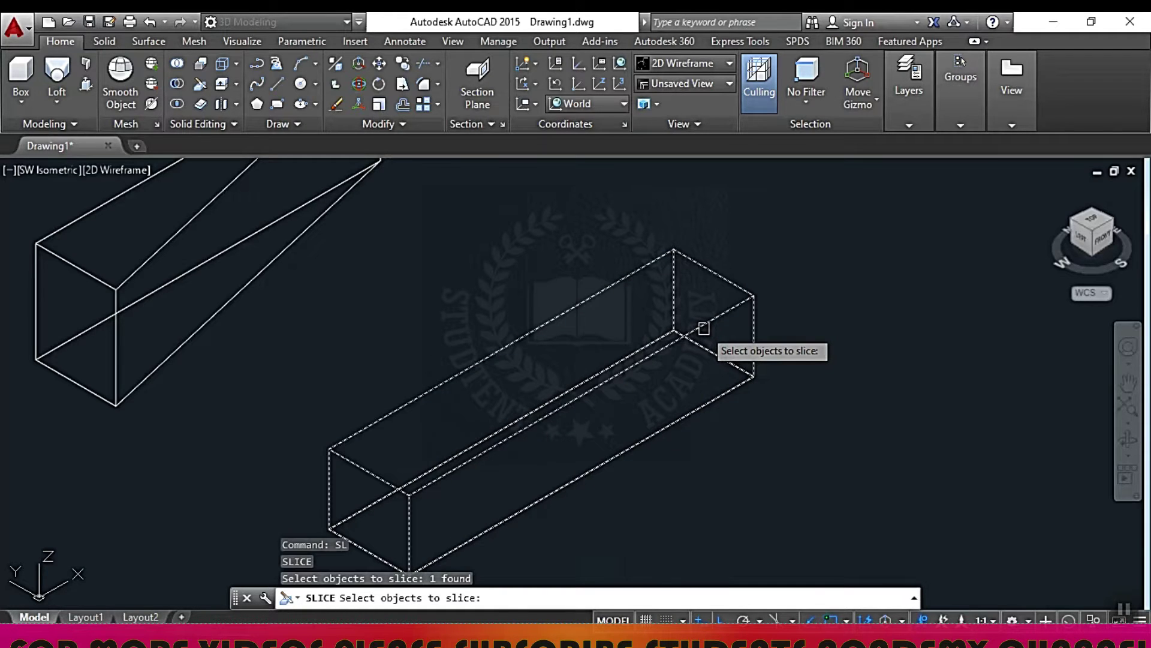
key(Return)
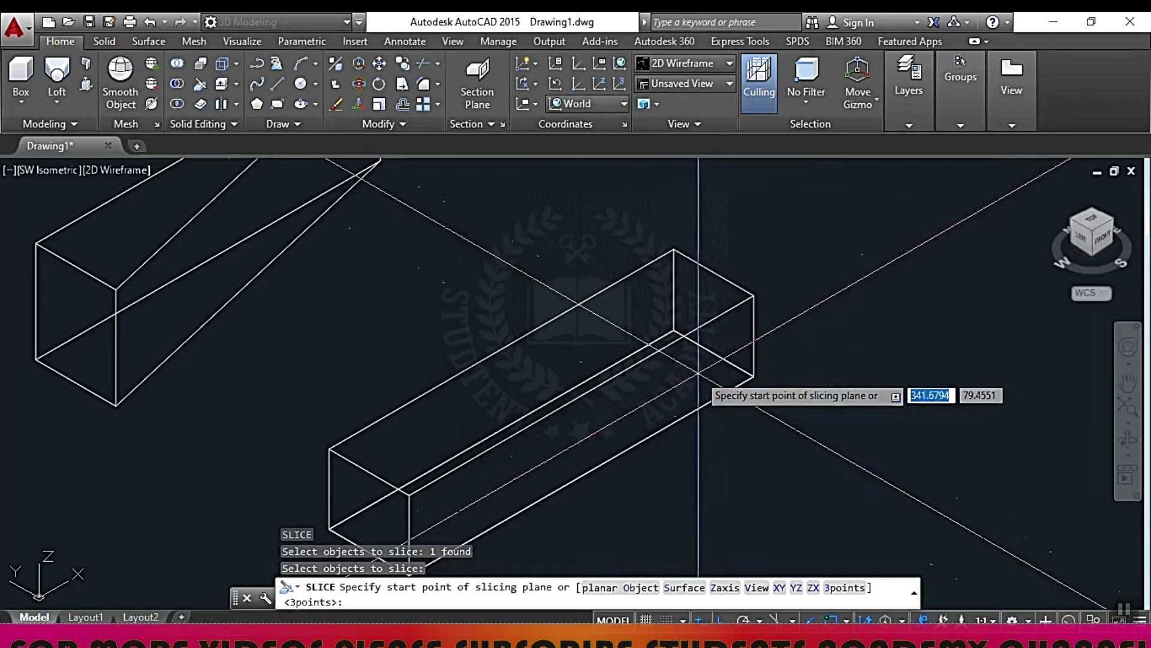
click(847, 588)
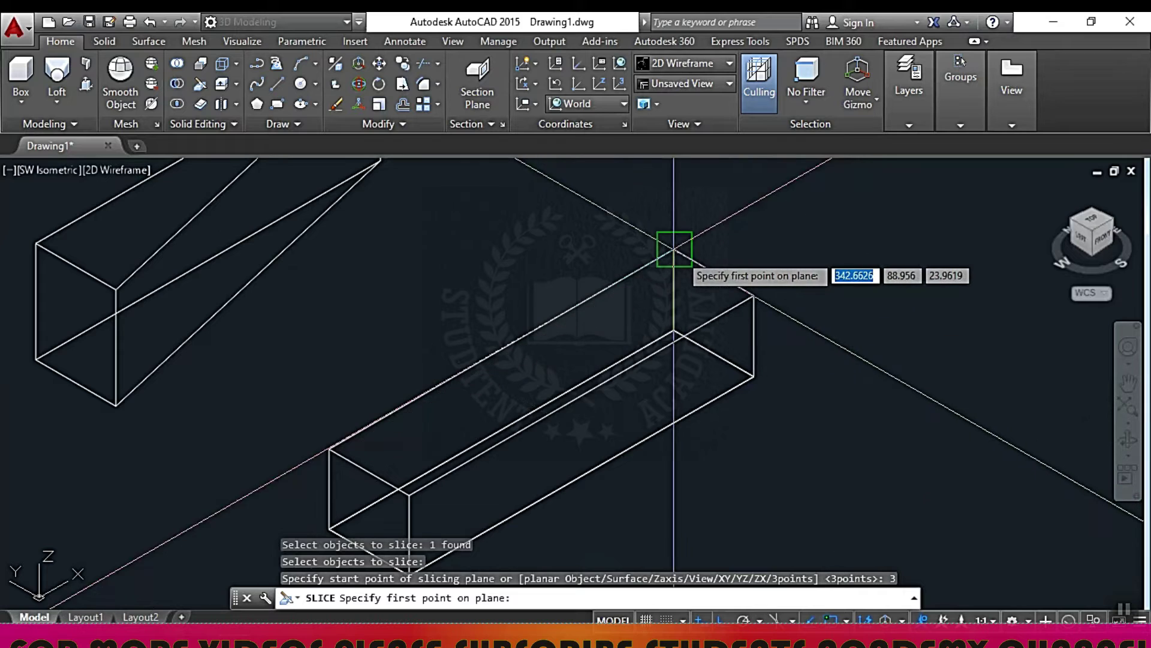
click(674, 249)
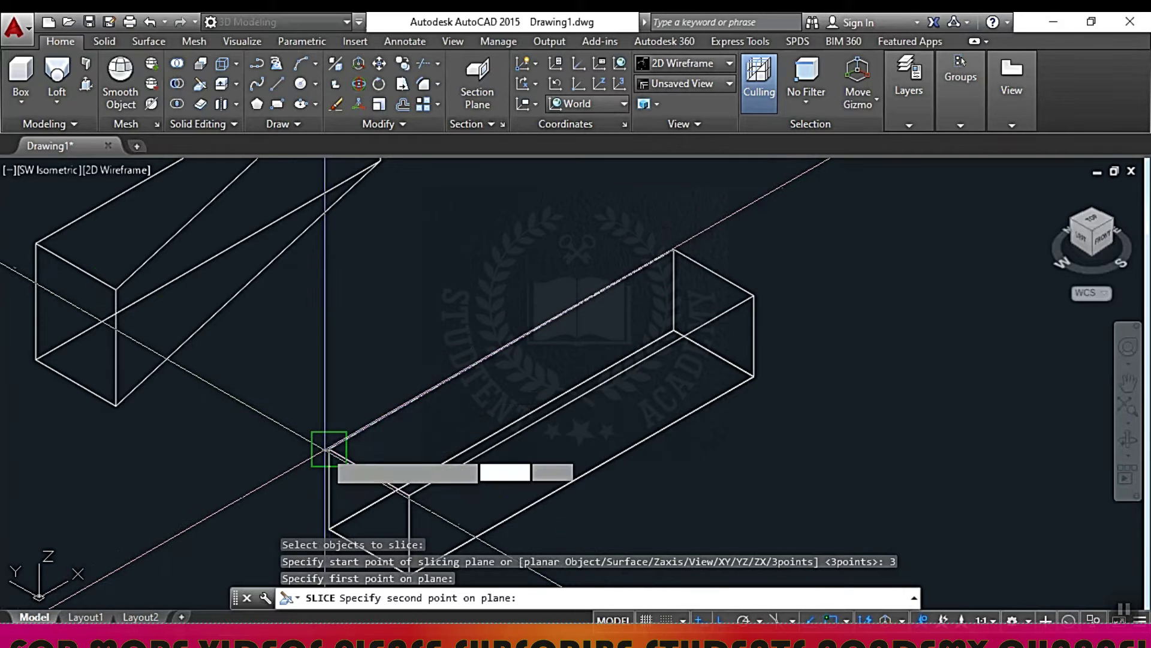
click(329, 448)
scroll(360, 444, down, 5)
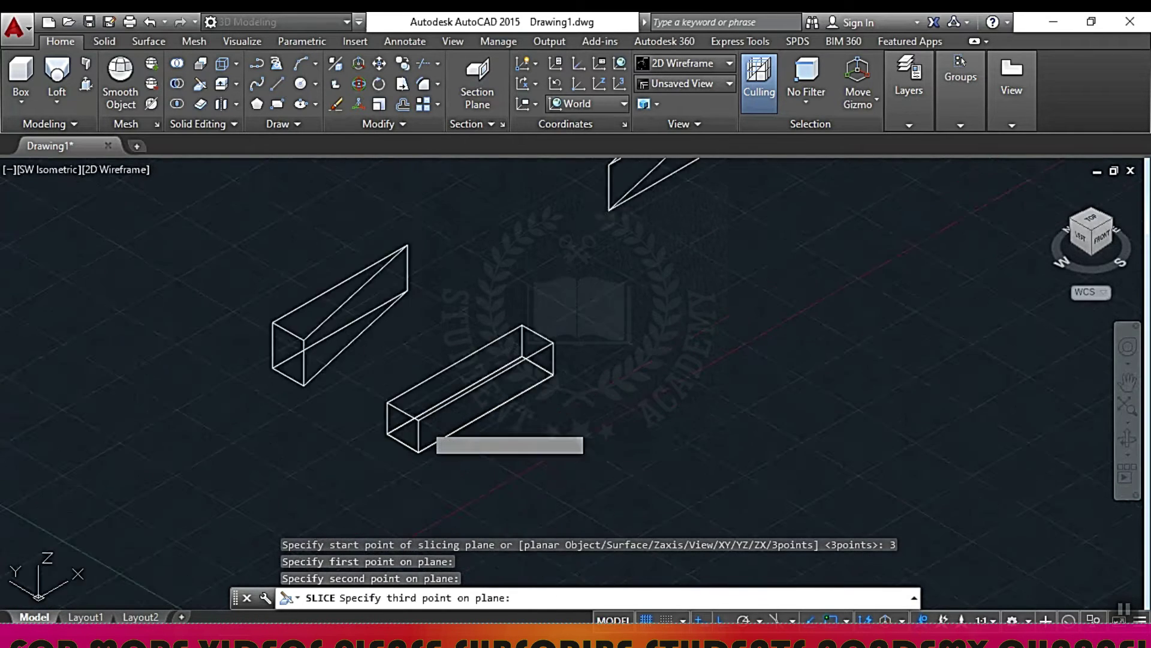
scroll(425, 425, up, 4)
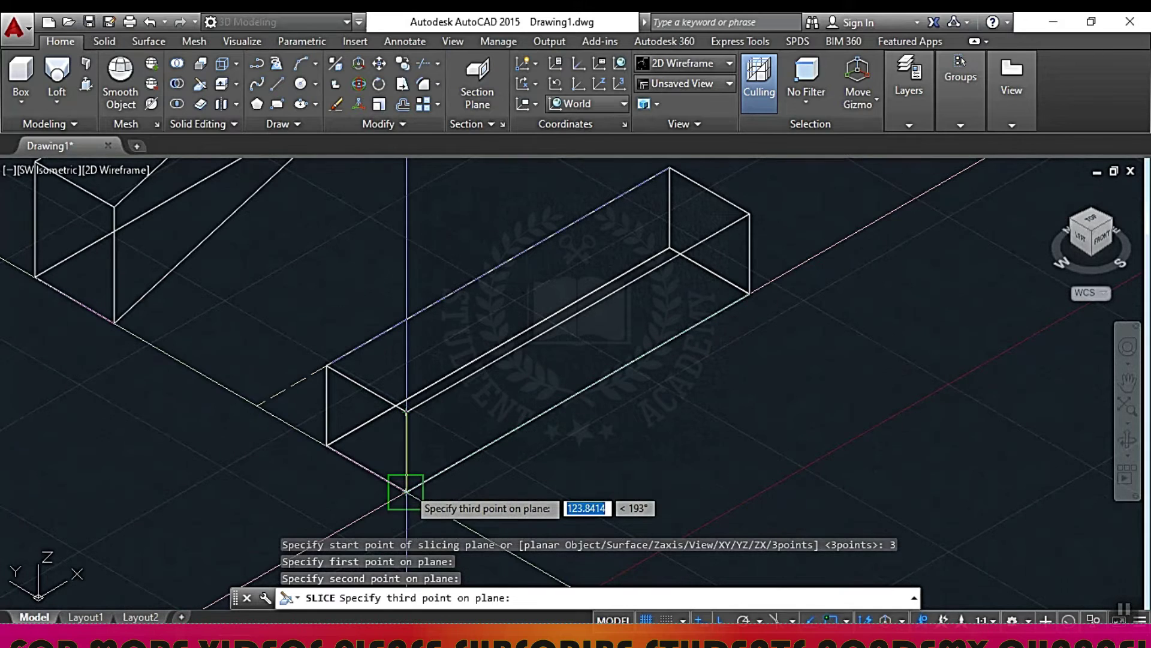
click(406, 491)
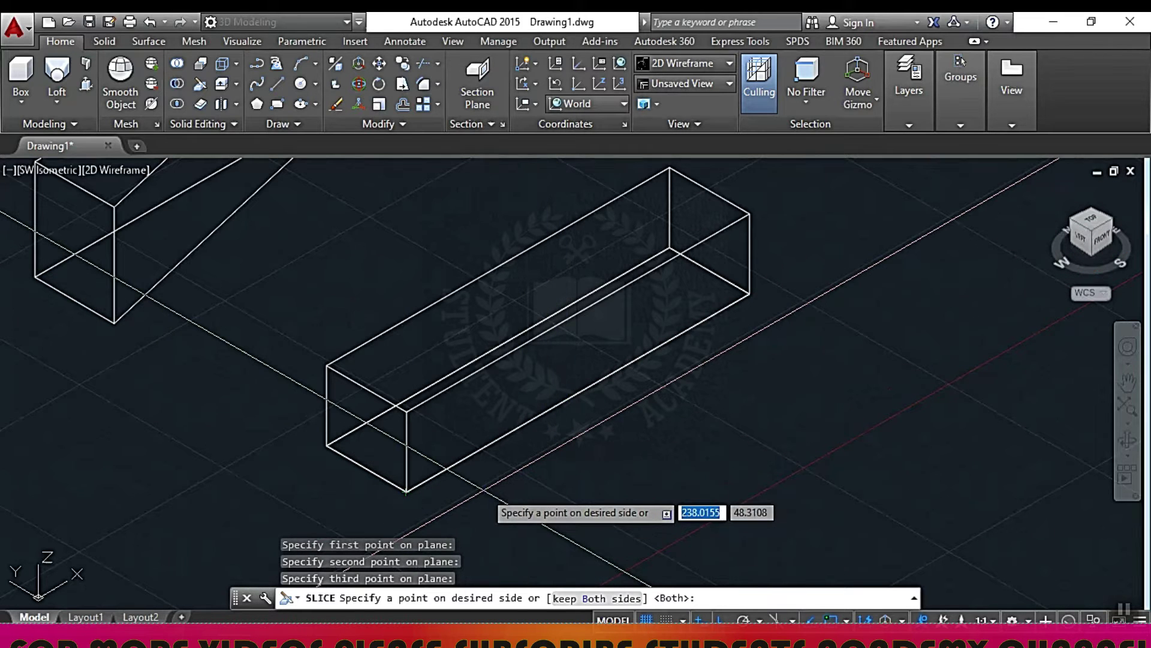
key(Return)
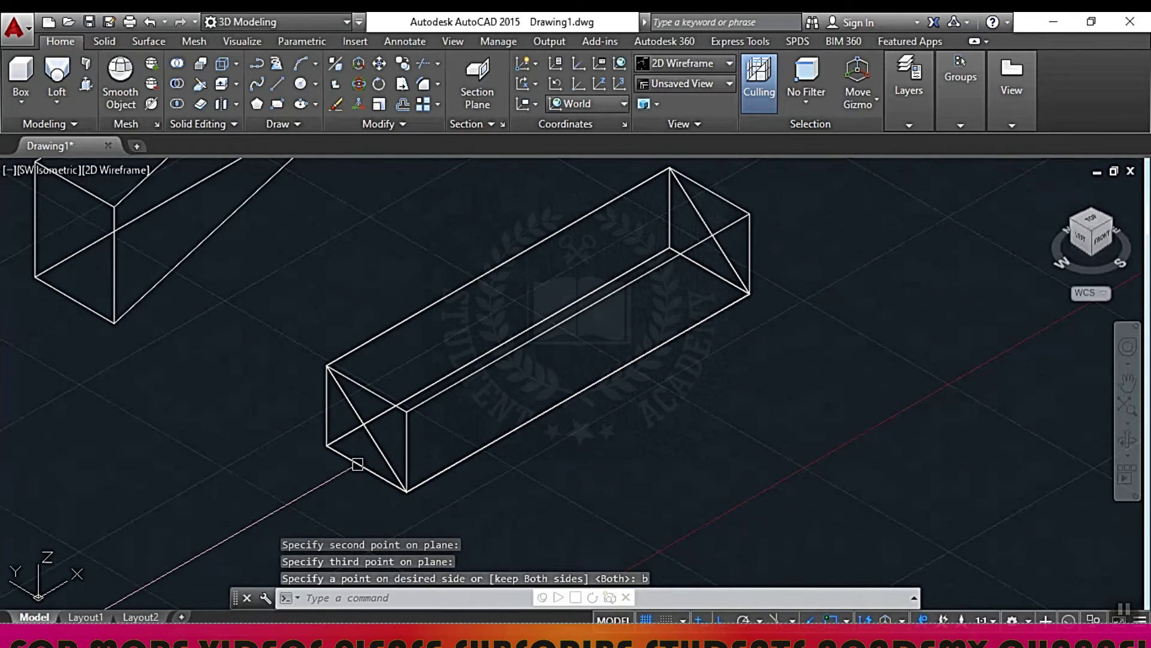
key(Escape)
key(Escape)
key(Escape)
- Erase one half of the sliced block, leaving a single sloped wedge
text(E)
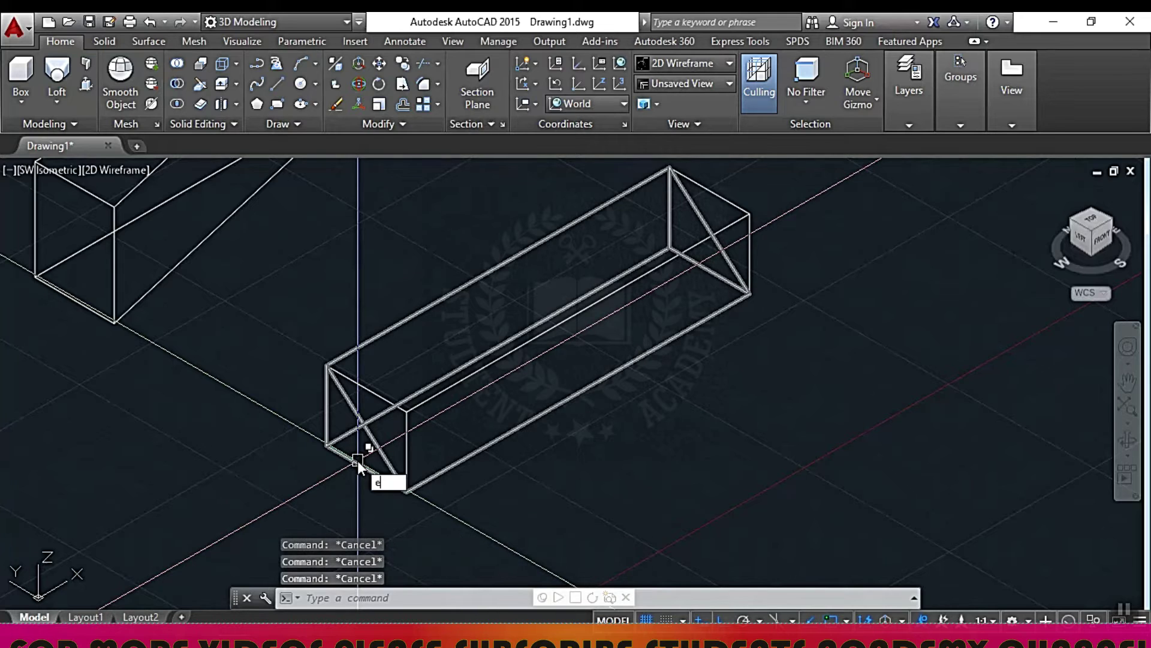
key(Return)
click(333, 449)
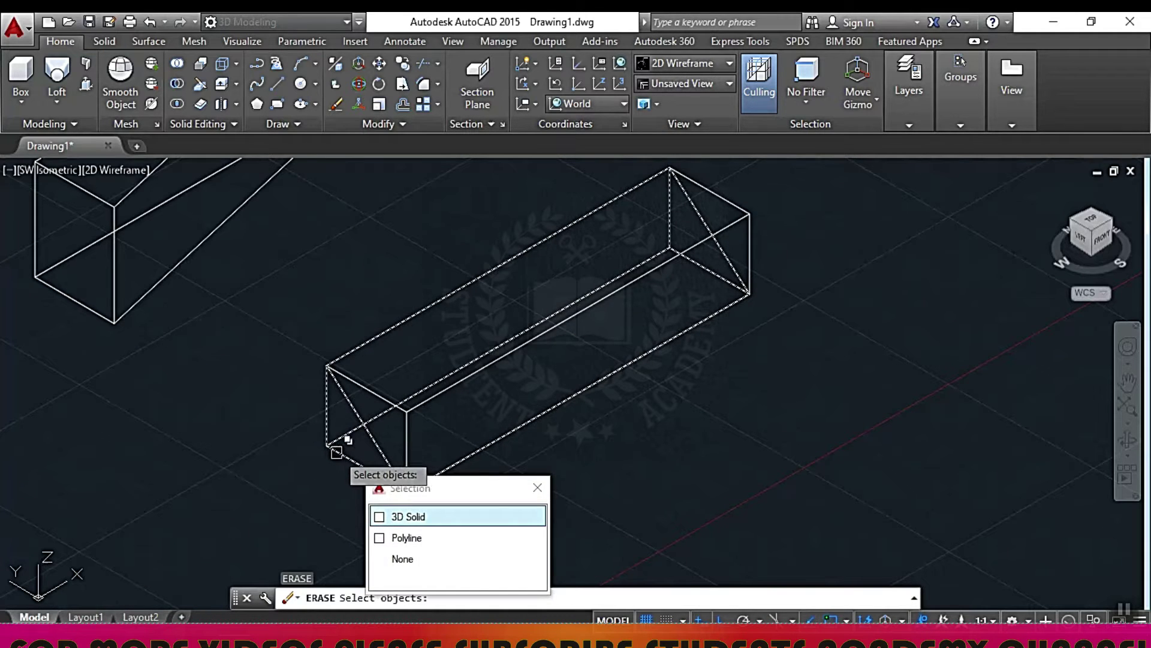
key(Return)
scroll(312, 408, down, 2)
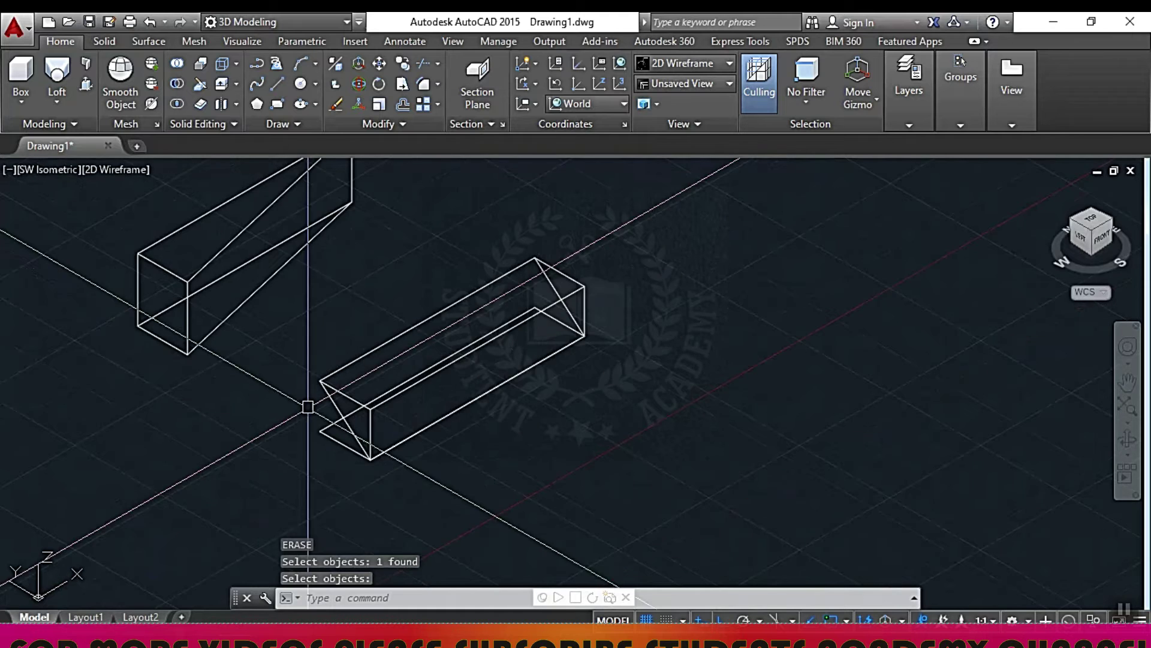
scroll(384, 418, down, 1)
scroll(424, 431, up, 5)
scroll(424, 431, down, 2)
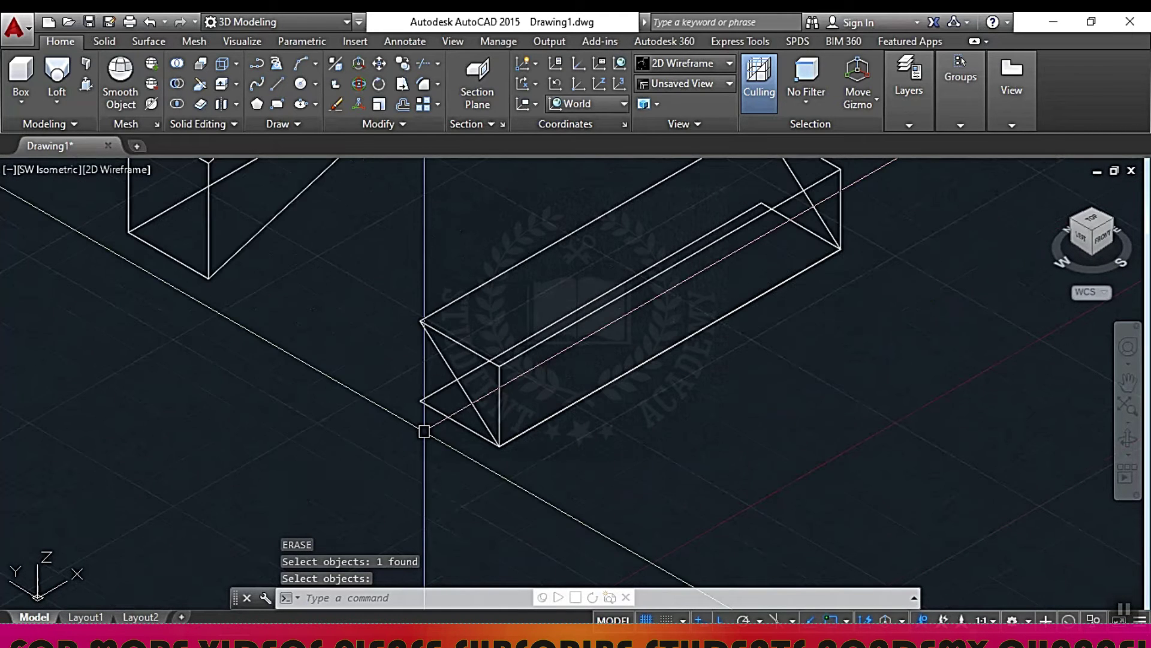
key(Escape)
key(Escape)
- Copy the sloped step piece to three successive corners along the flight
text(o)
key(Return)
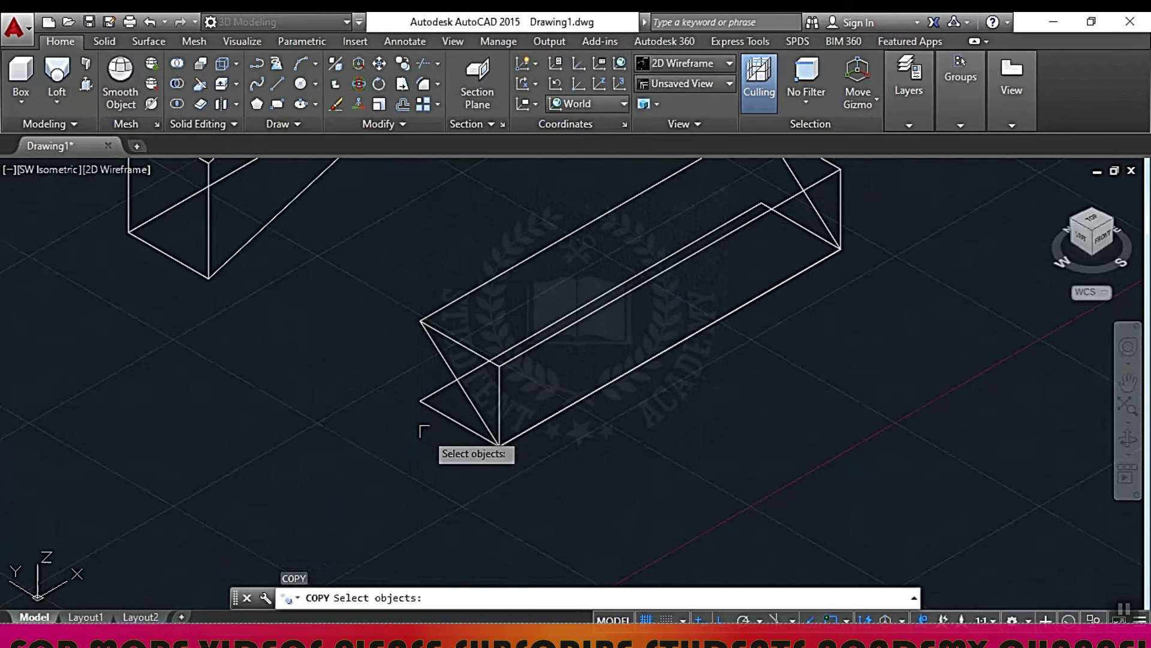
click(453, 339)
key(Return)
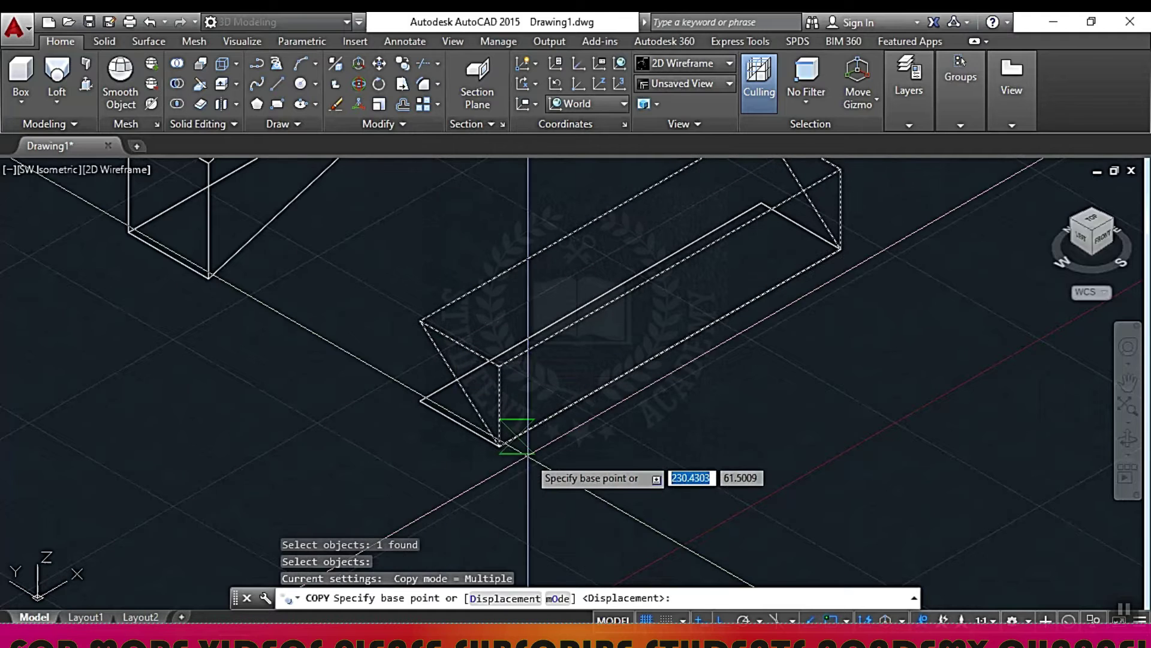
click(500, 445)
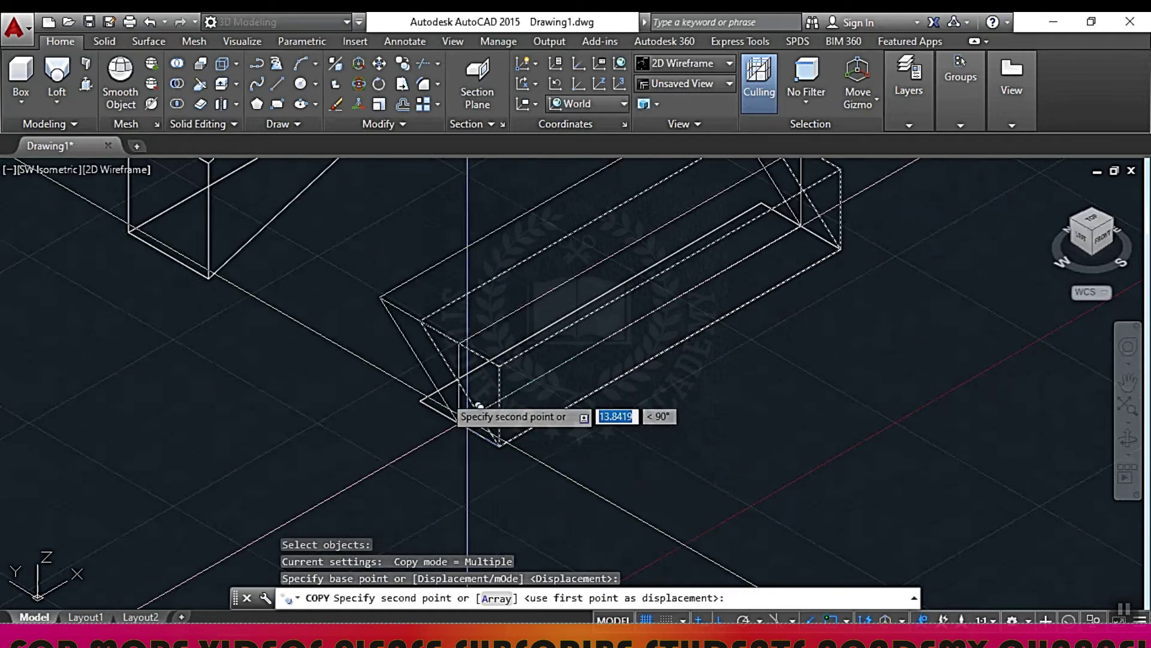
click(432, 309)
scroll(426, 316, up, 2)
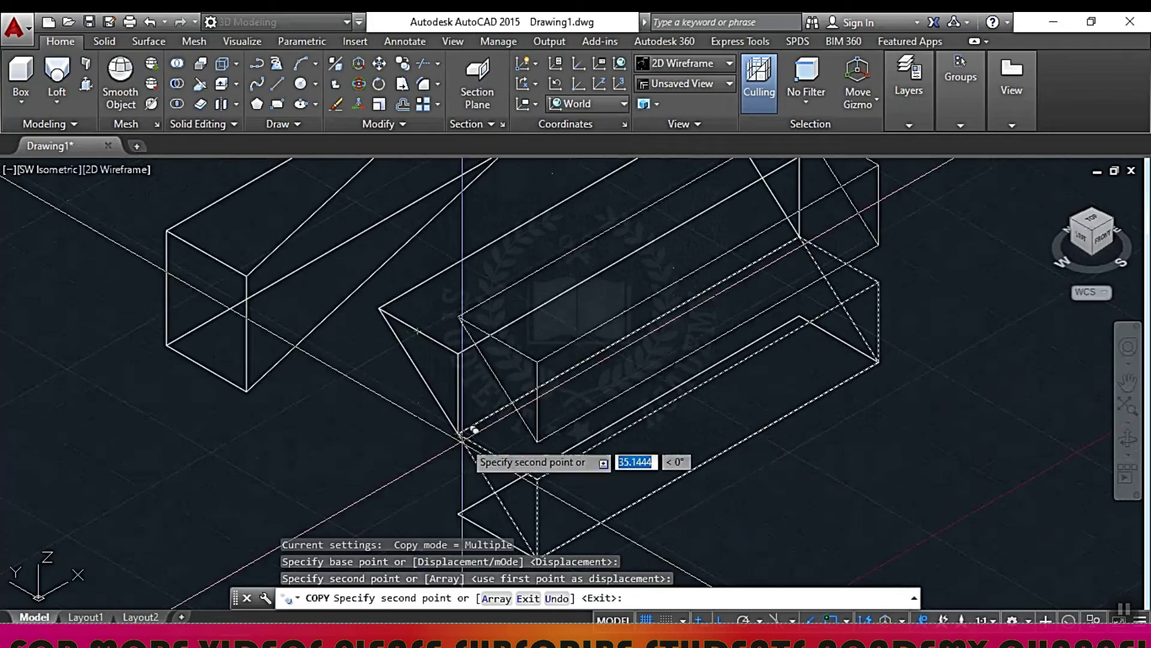
scroll(470, 449, up, 4)
click(351, 329)
scroll(350, 329, down, 3)
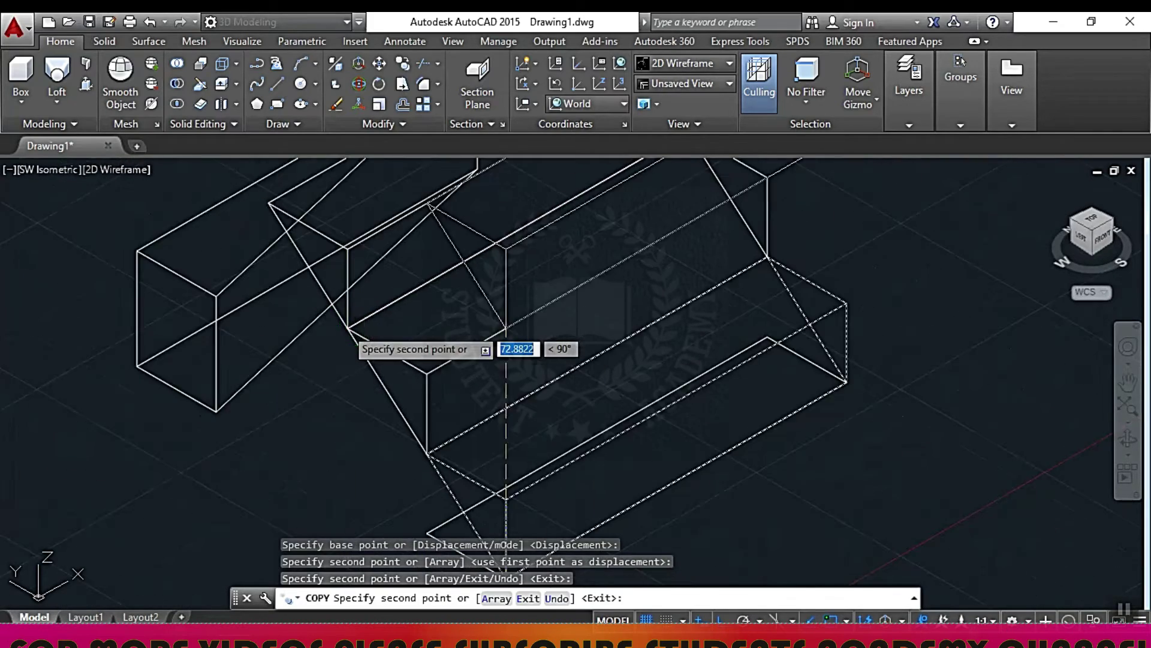
scroll(390, 406, down, 1)
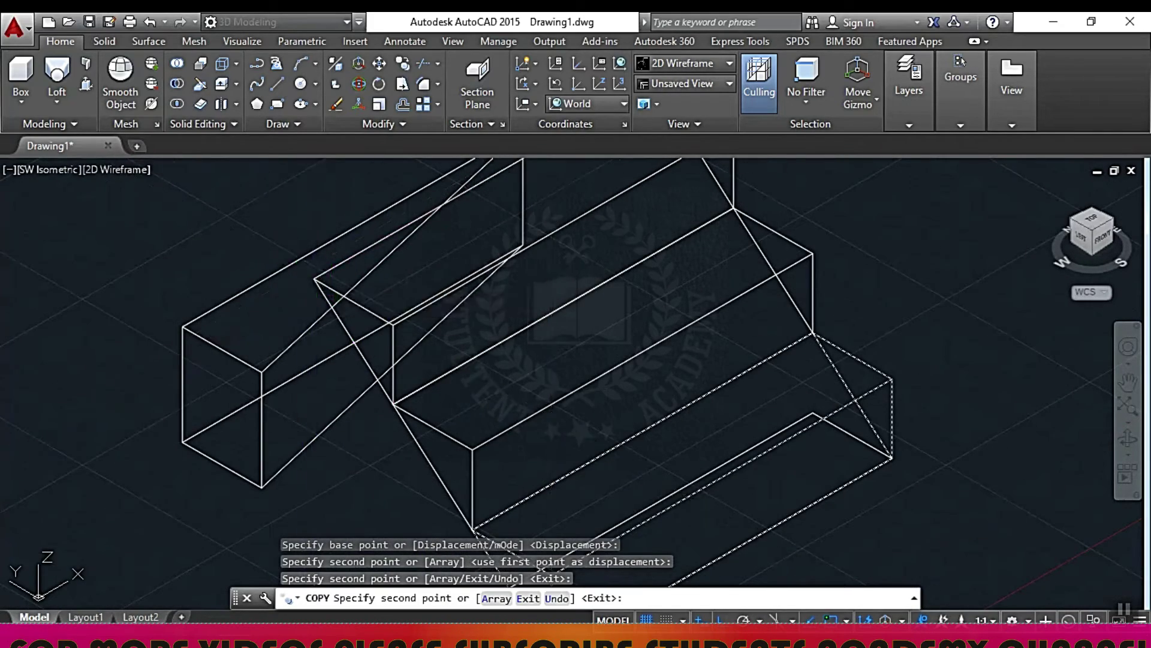
click(474, 529)
scroll(372, 360, down, 2)
scroll(372, 372, up, 2)
scroll(339, 292, up, 2)
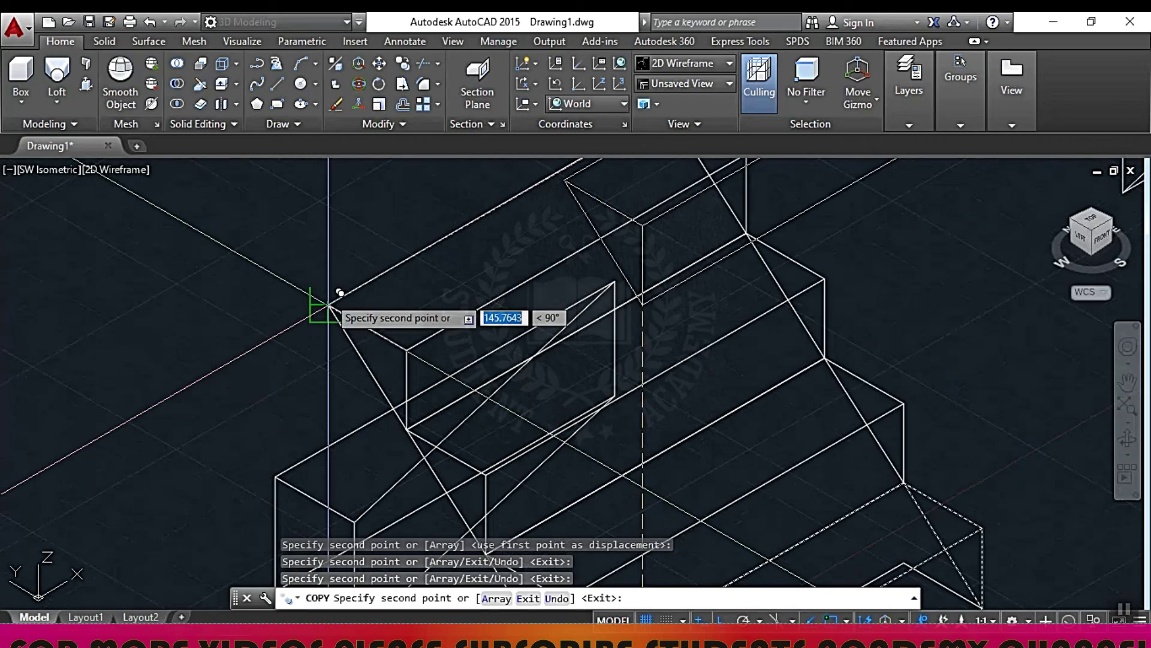
key(Escape)
scroll(328, 282, down, 3)
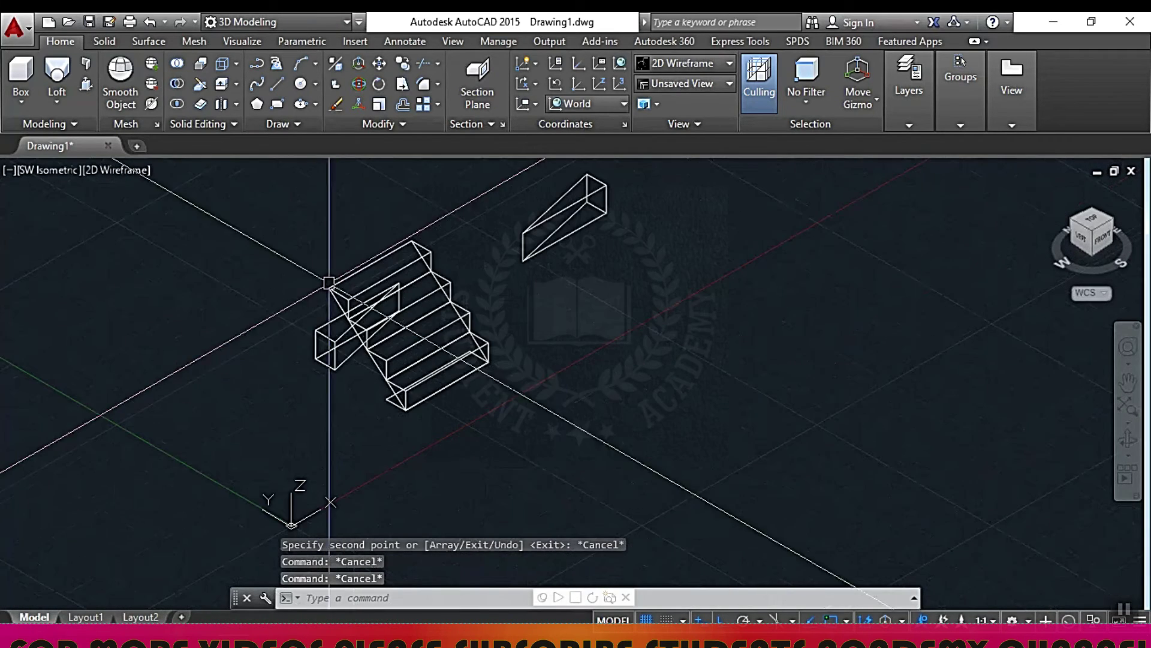
key(Escape)
- Copy the four stair solids twice to the top of the flight, extending the staircase
key(Return)
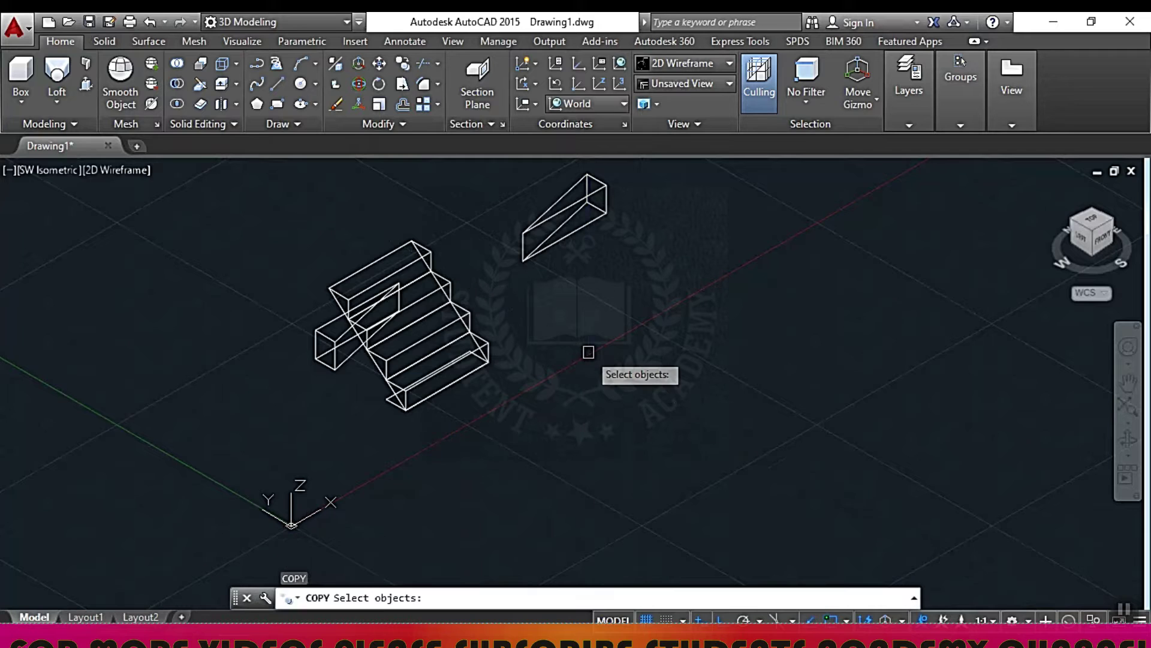
click(442, 222)
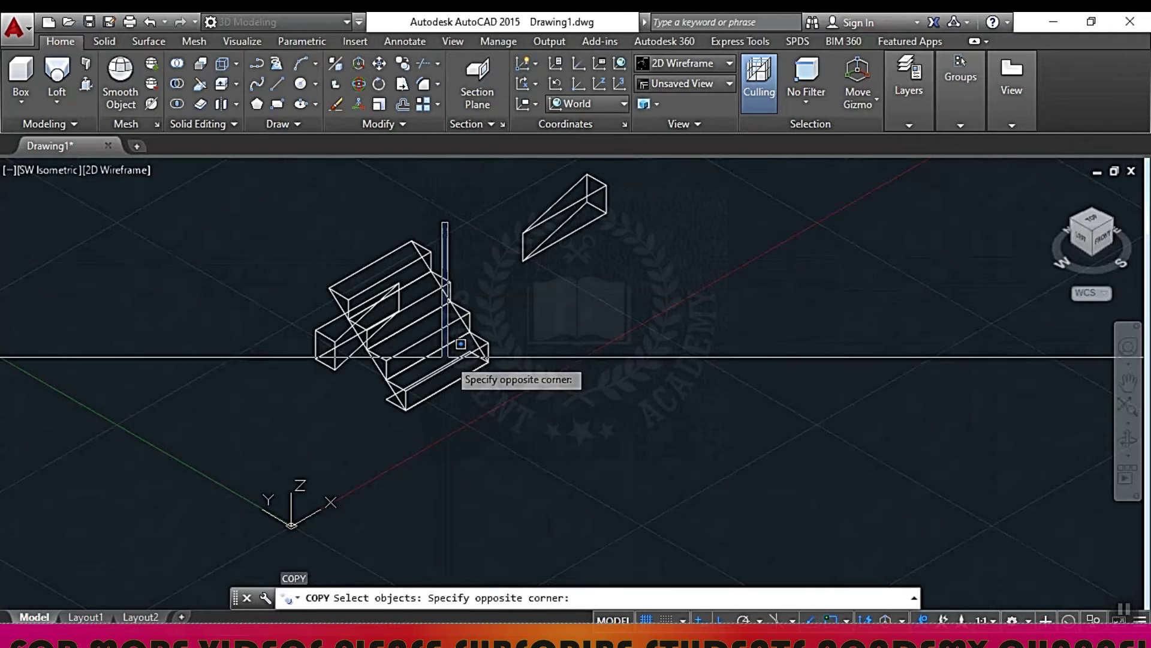
click(422, 362)
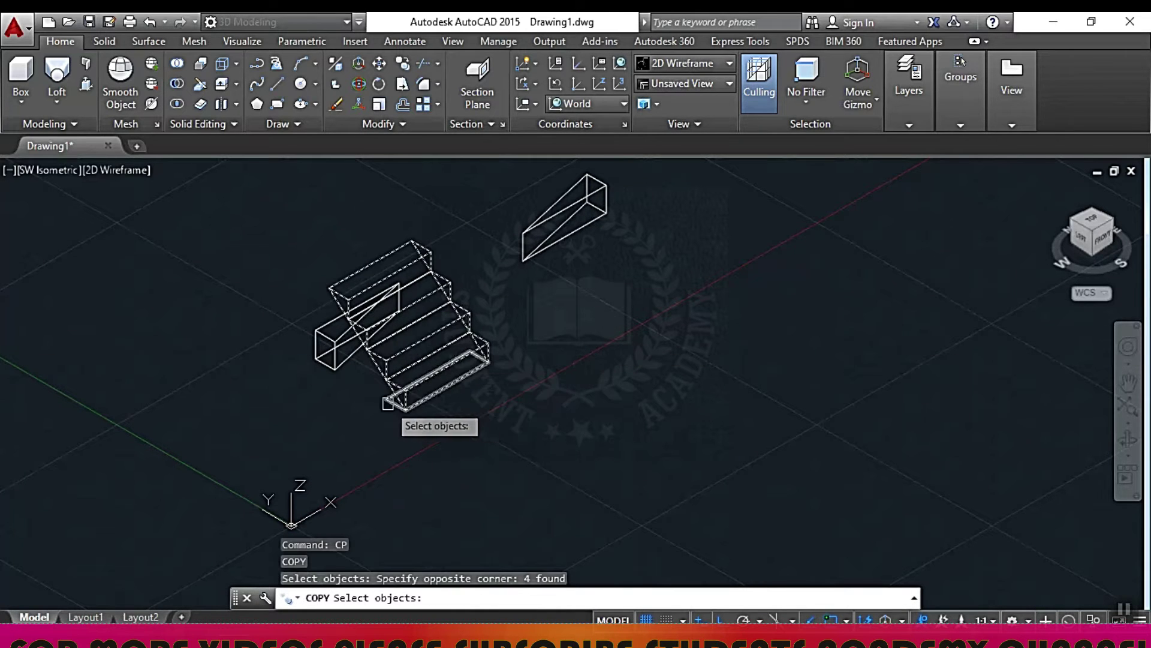
key(Return)
click(406, 411)
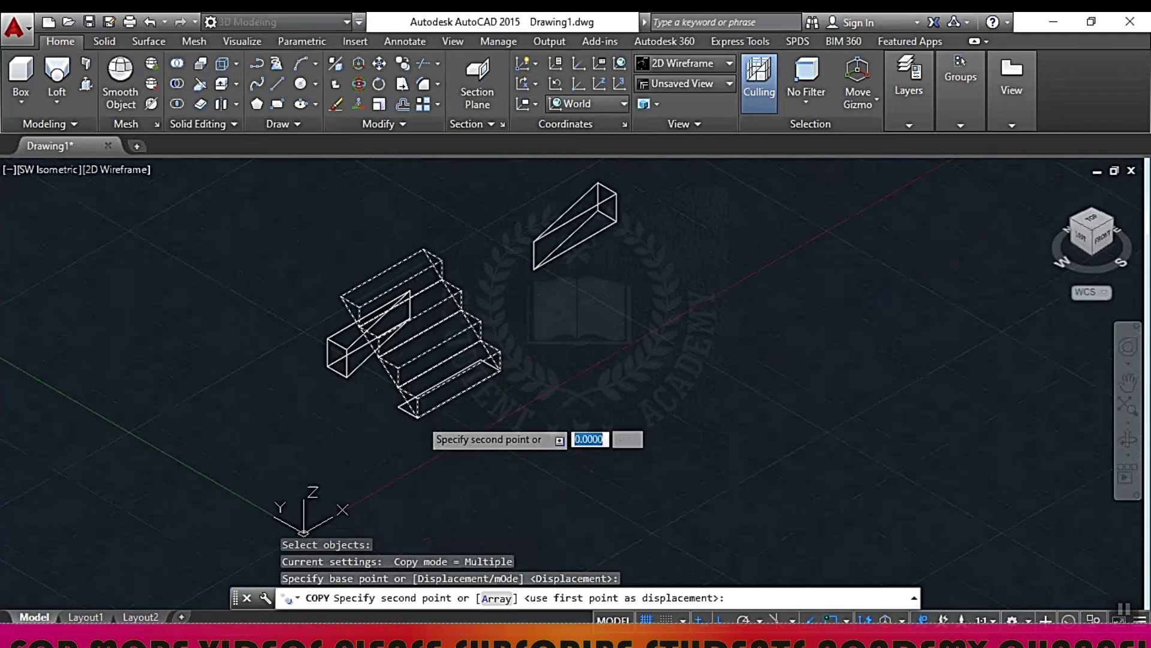
click(372, 347)
scroll(352, 317, up, 5)
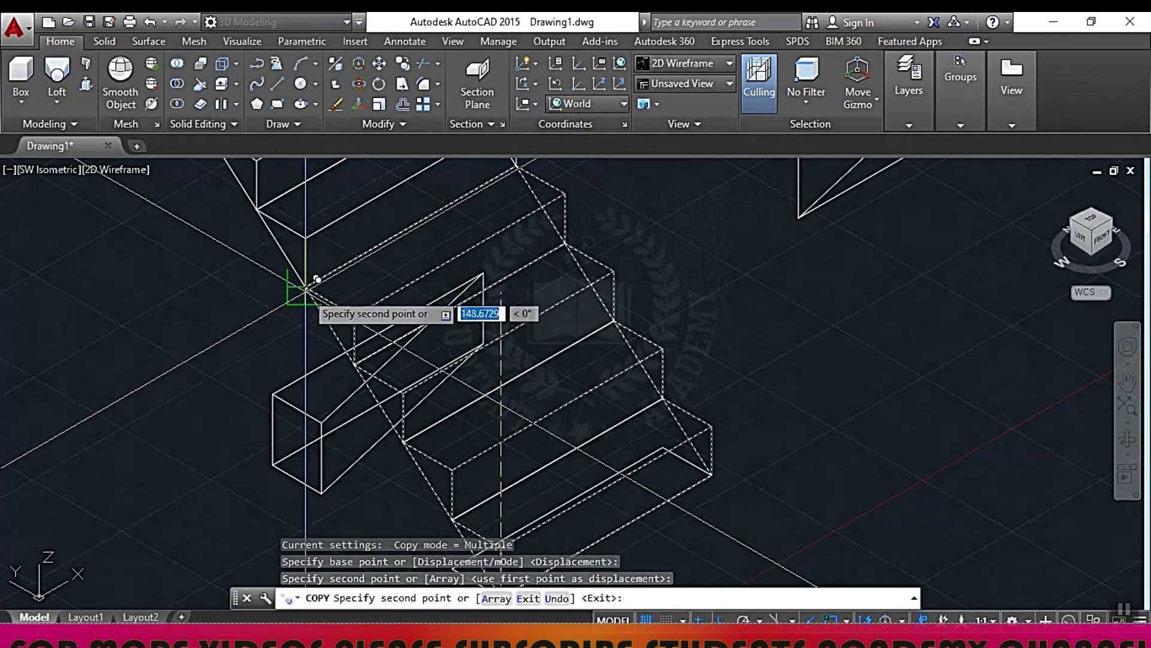
scroll(306, 289, down, 5)
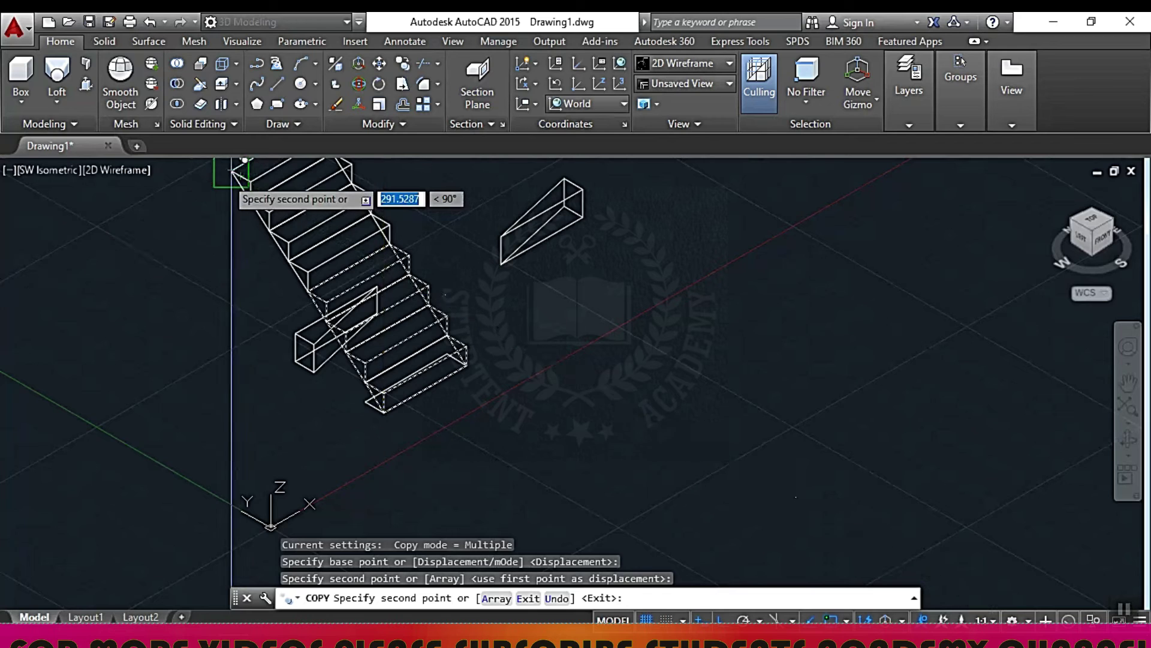
scroll(244, 168, down, 3)
middle_drag(288, 216, 403, 345)
scroll(404, 345, up, 3)
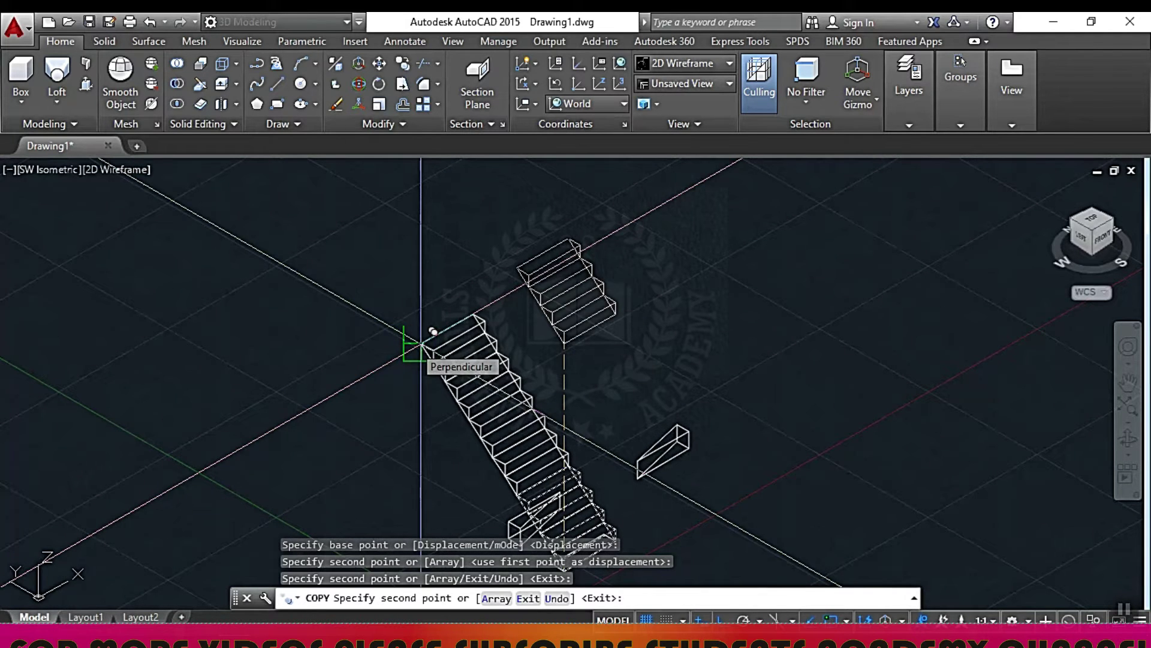
scroll(421, 345, up, 5)
click(440, 338)
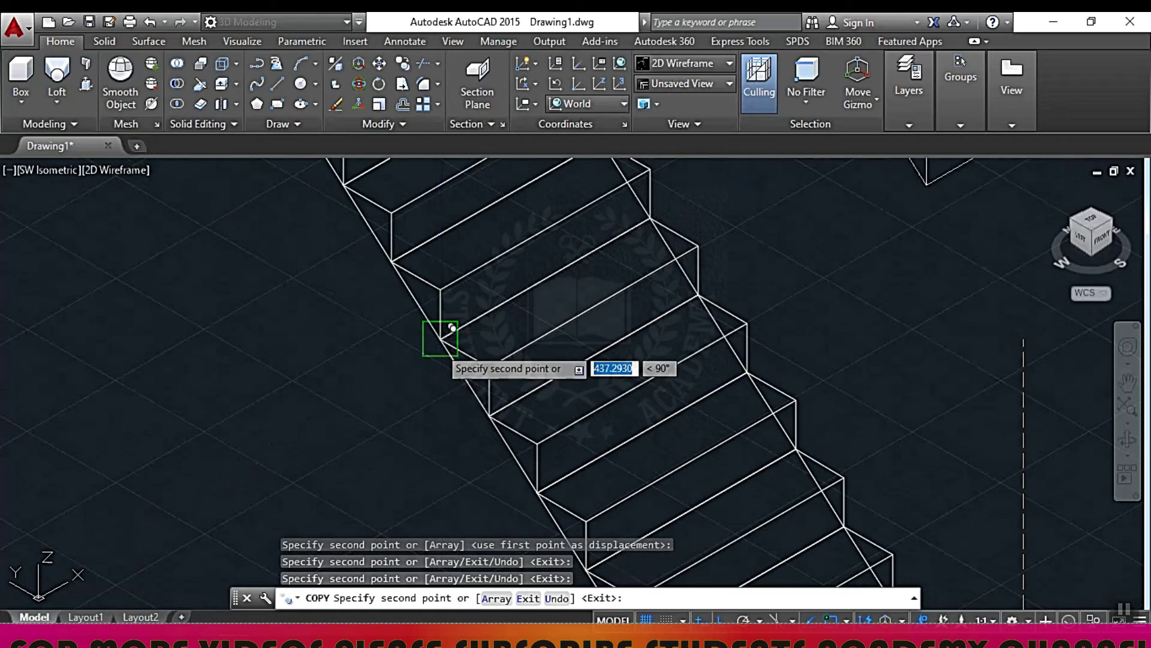
key(Escape)
key(Escape)
key(Escape)
key(Escape)
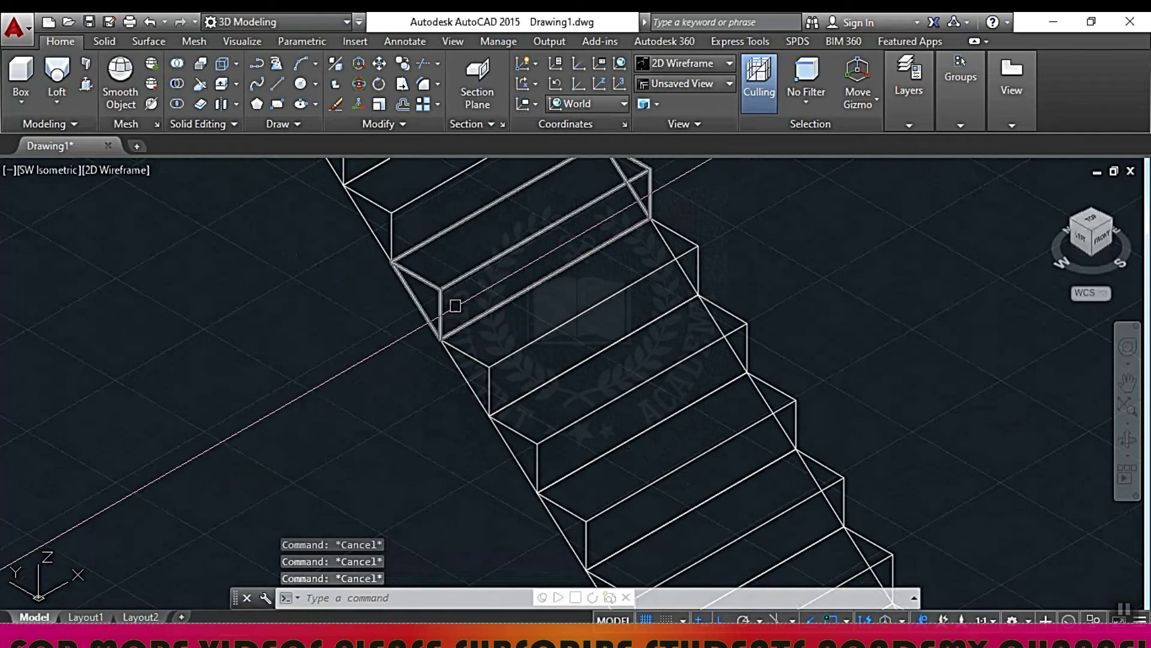
scroll(452, 303, down, 5)
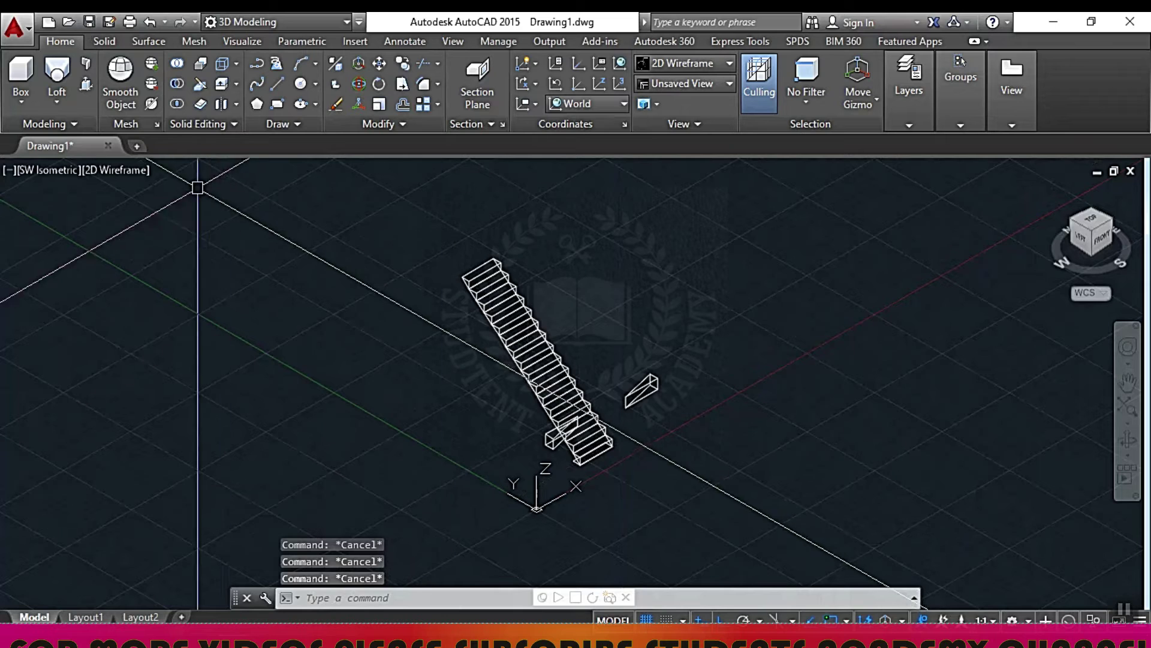
click(120, 171)
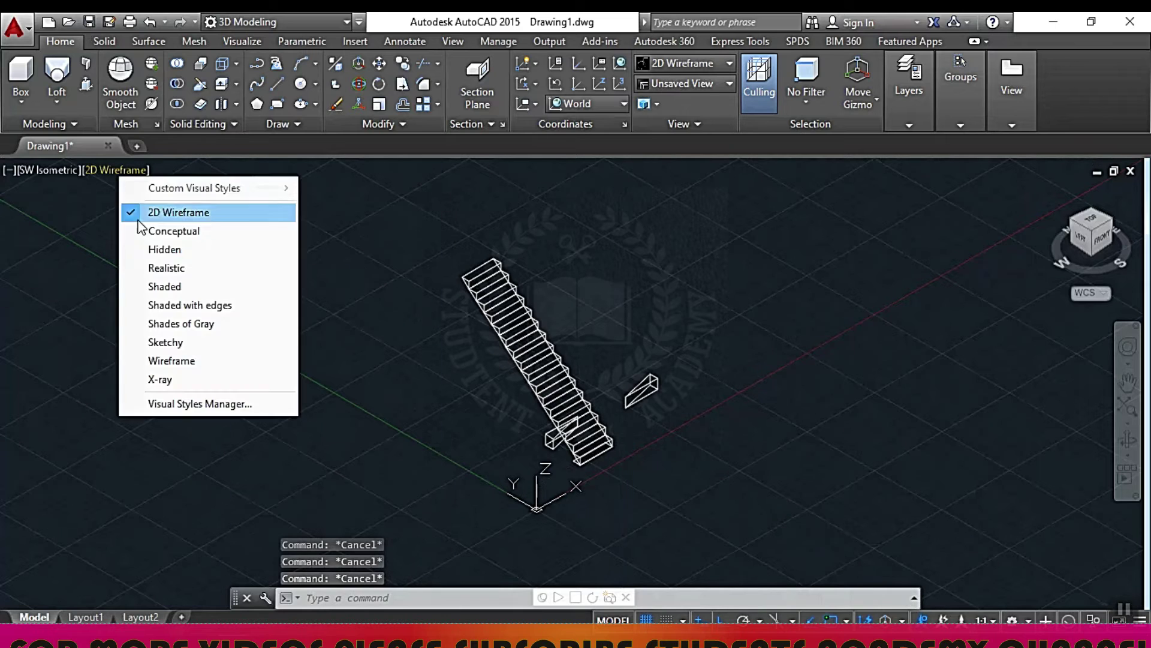
- Switch the display to the Realistic visual style and pan the stair flight into view
click(211, 268)
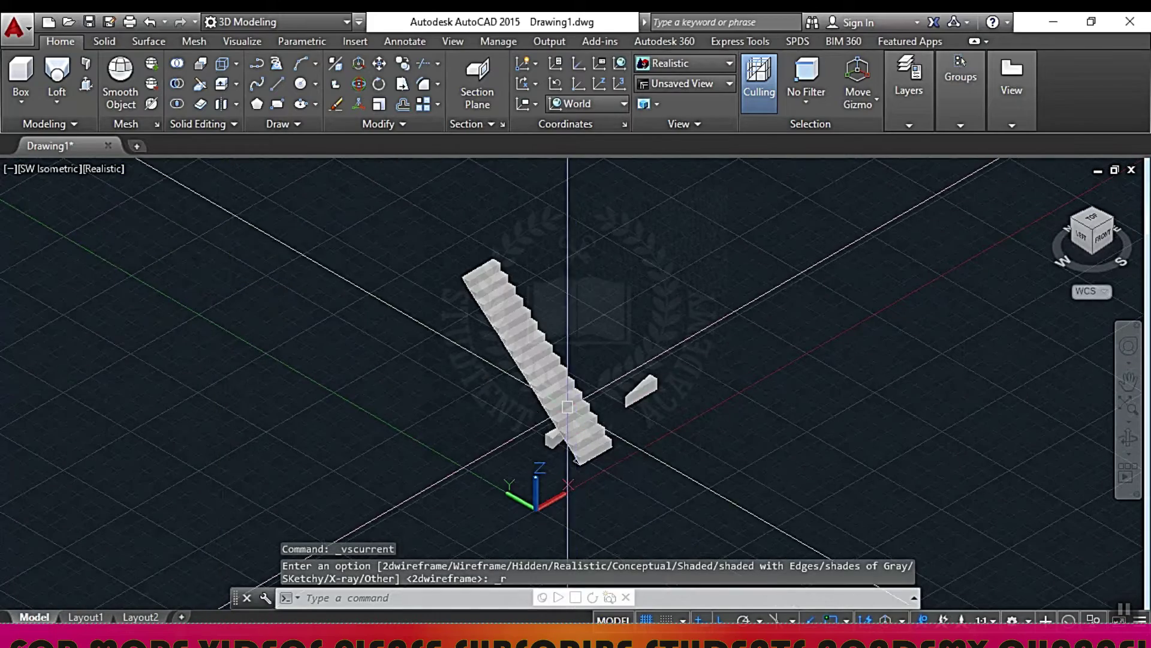
scroll(573, 407, up, 5)
scroll(532, 388, up, 3)
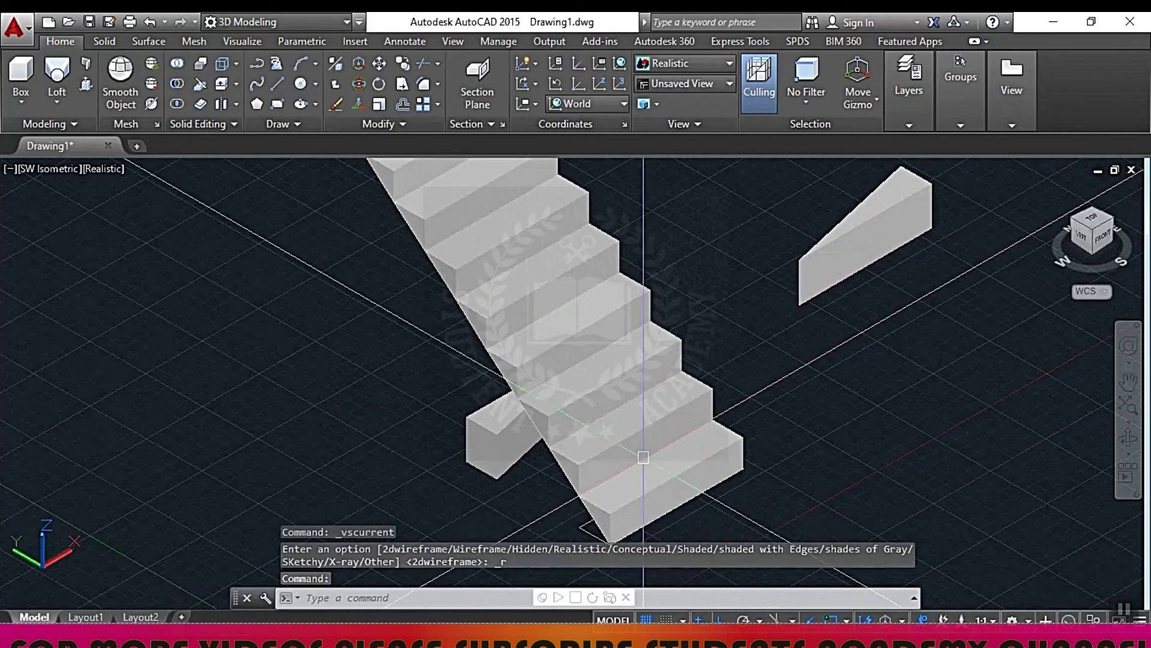
scroll(657, 487, up, 3)
scroll(657, 487, up, 3)
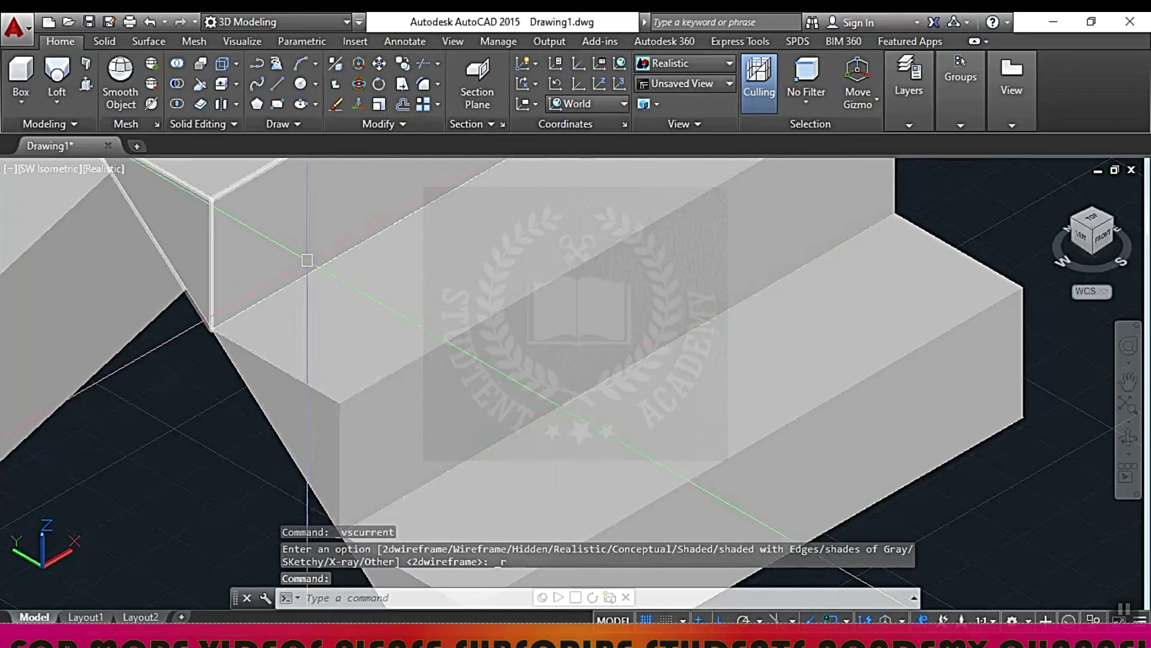
scroll(361, 263, down, 3)
scroll(361, 263, down, 3)
scroll(488, 437, down, 2)
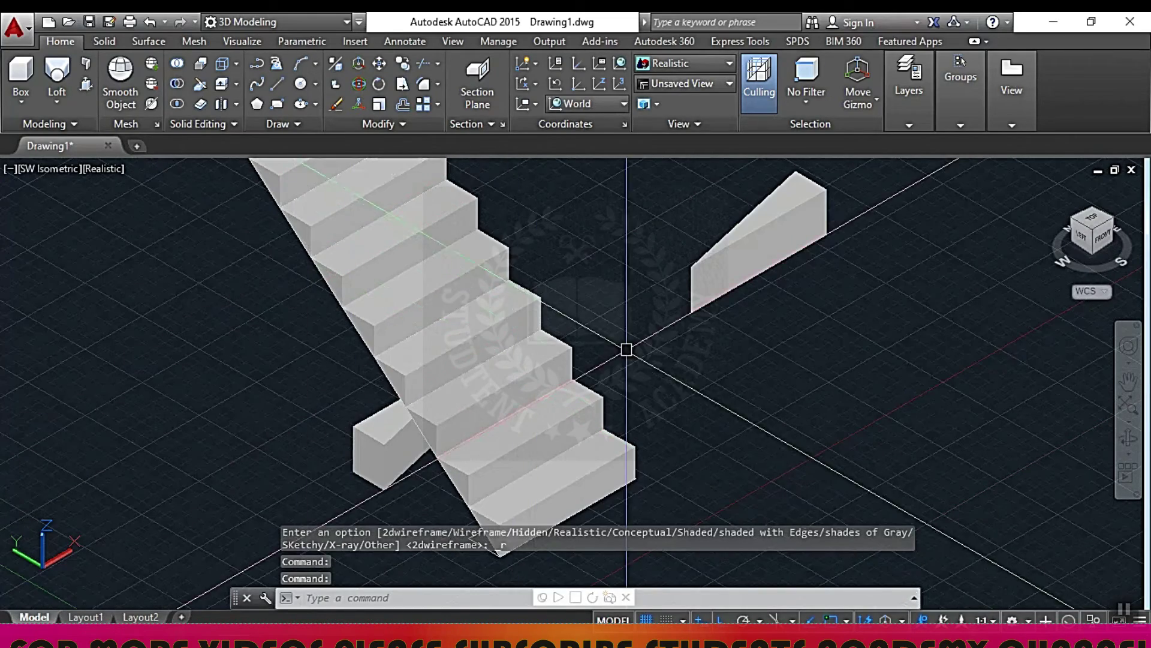
middle_drag(384, 340, 445, 502)
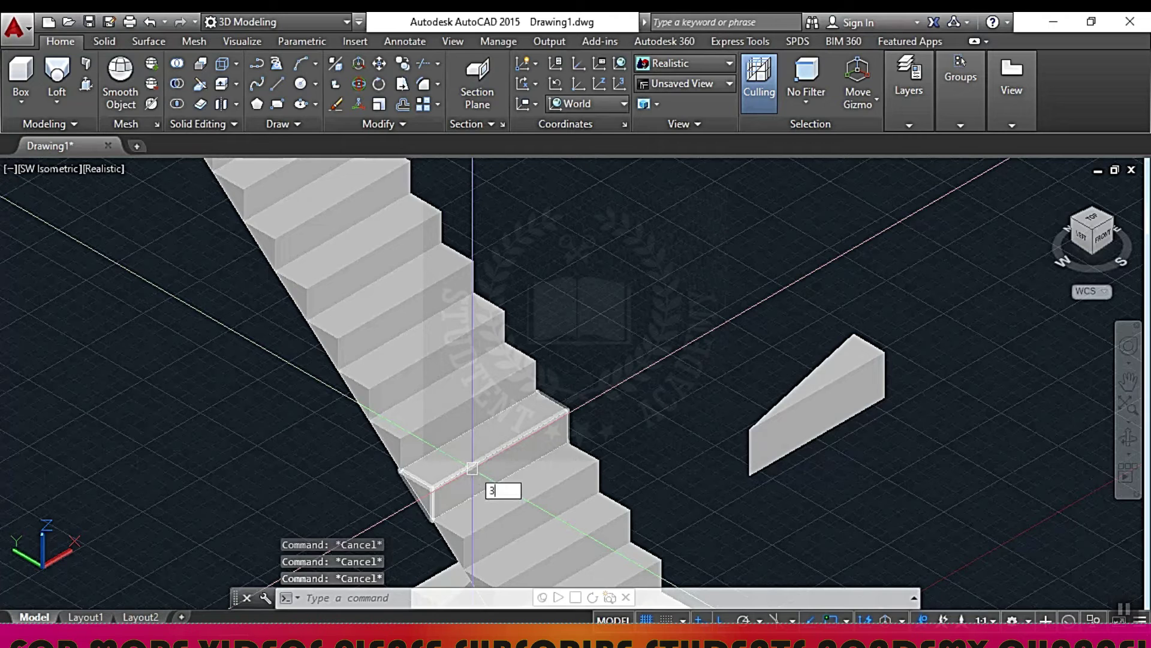
- Orbit with 3DO to a tilted 3D view of the staircase and recentre the scene
text(3do)
key(Return)
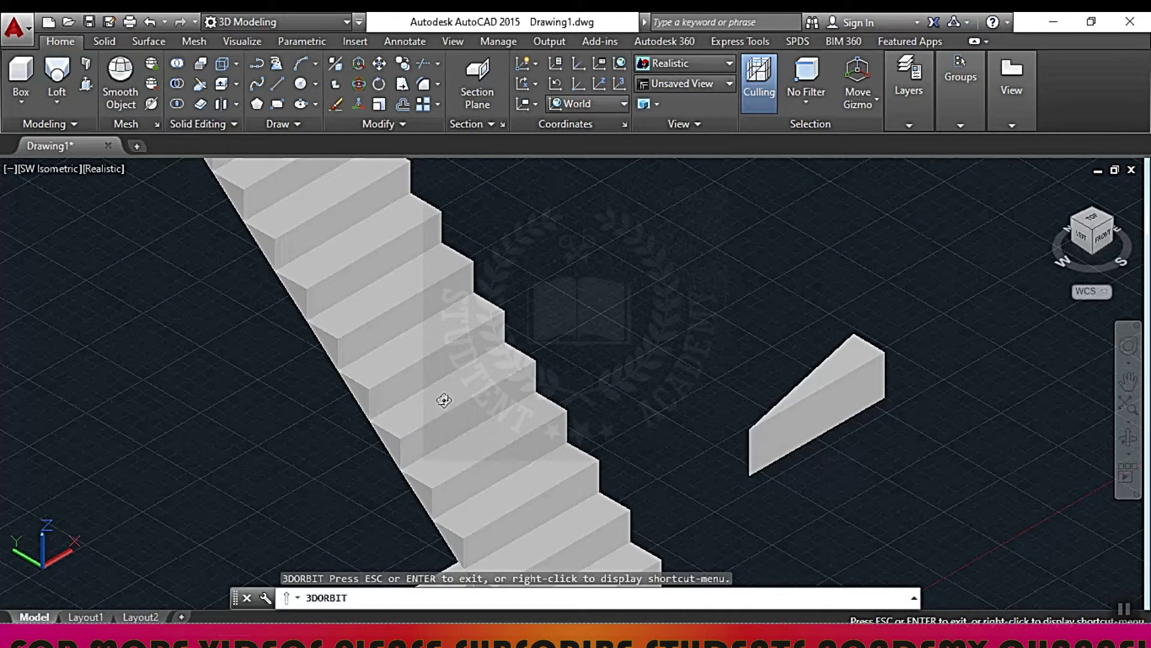
mouse_move(443, 400)
mouse_down()
mouse_move(575, 301)
mouse_move(718, 308)
mouse_move(618, 308)
mouse_up()
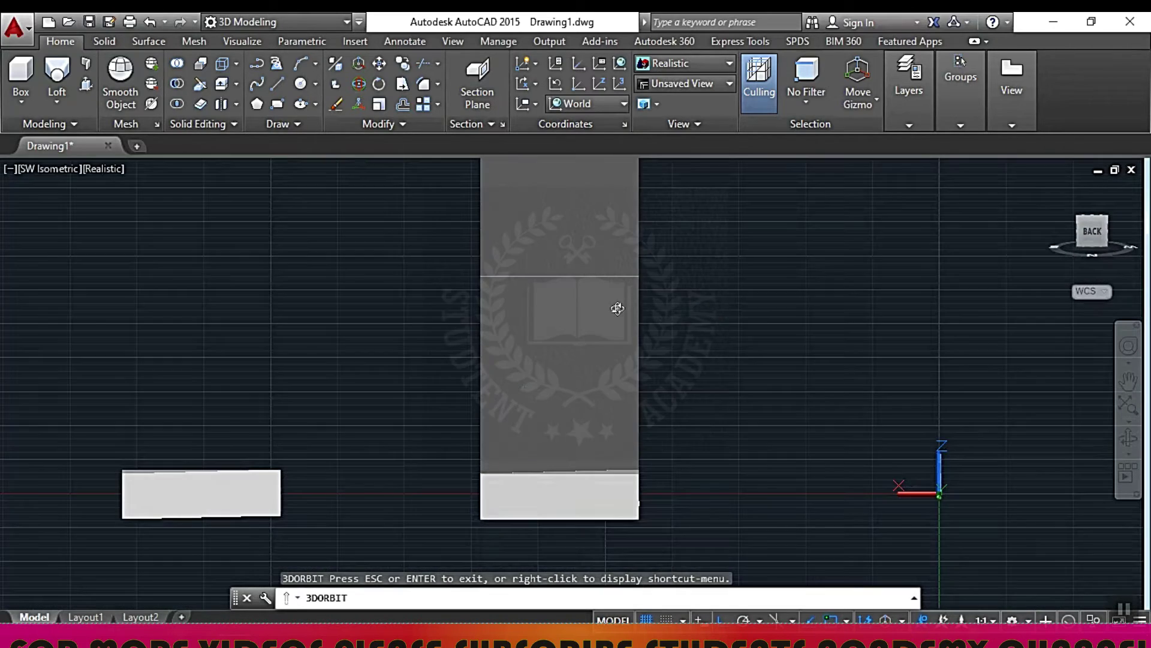
mouse_move(566, 249)
mouse_down()
mouse_move(635, 300)
mouse_move(604, 362)
mouse_move(388, 336)
mouse_move(383, 350)
mouse_up()
key(Escape)
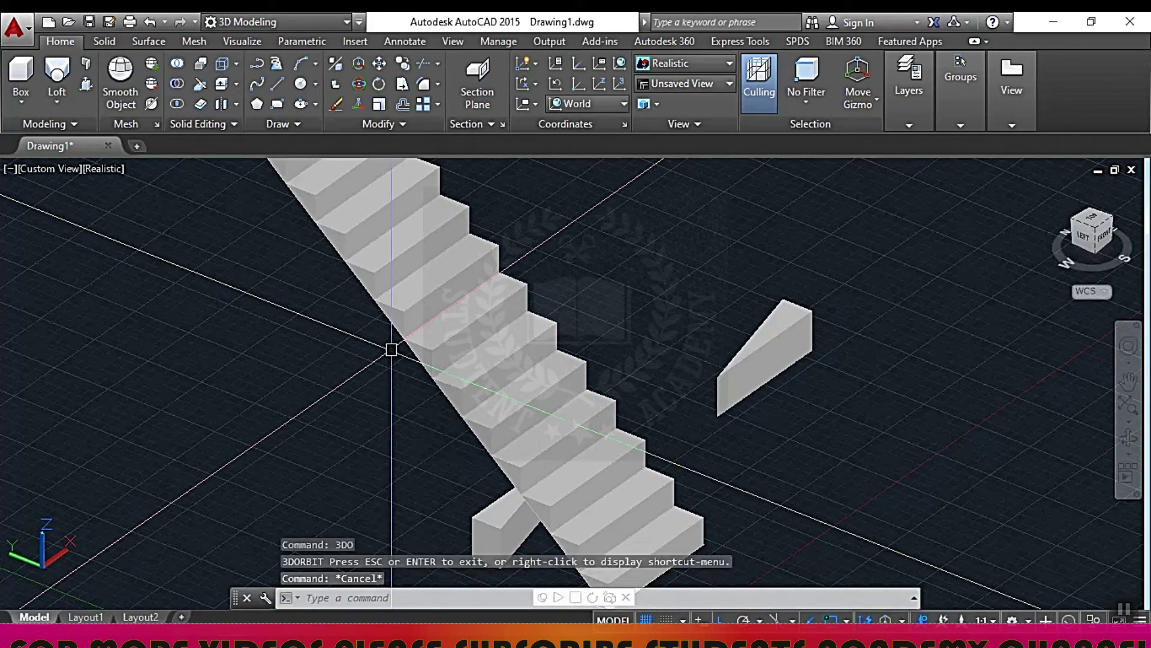
key(Escape)
key(Escape)
scroll(390, 348, down, 3)
scroll(428, 350, down, 2)
middle_drag(428, 351, 459, 343)
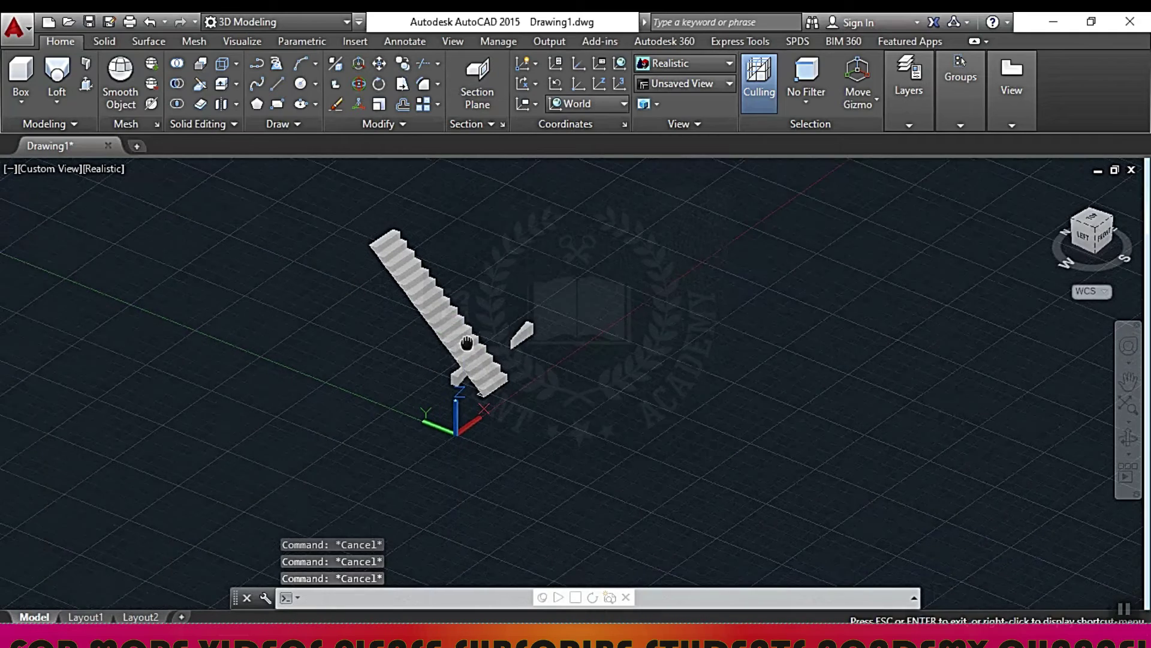
- Union all 16 step solids of the flight into a single solid
click(177, 65)
scroll(426, 238, up, 3)
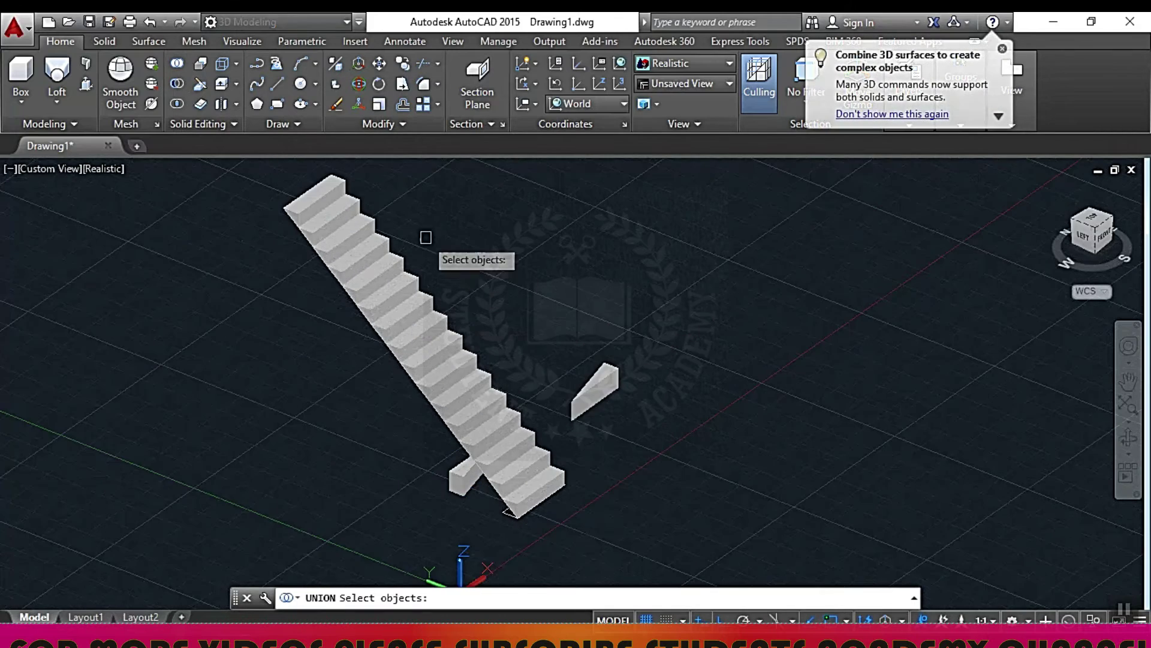
middle_drag(408, 200, 395, 254)
click(411, 208)
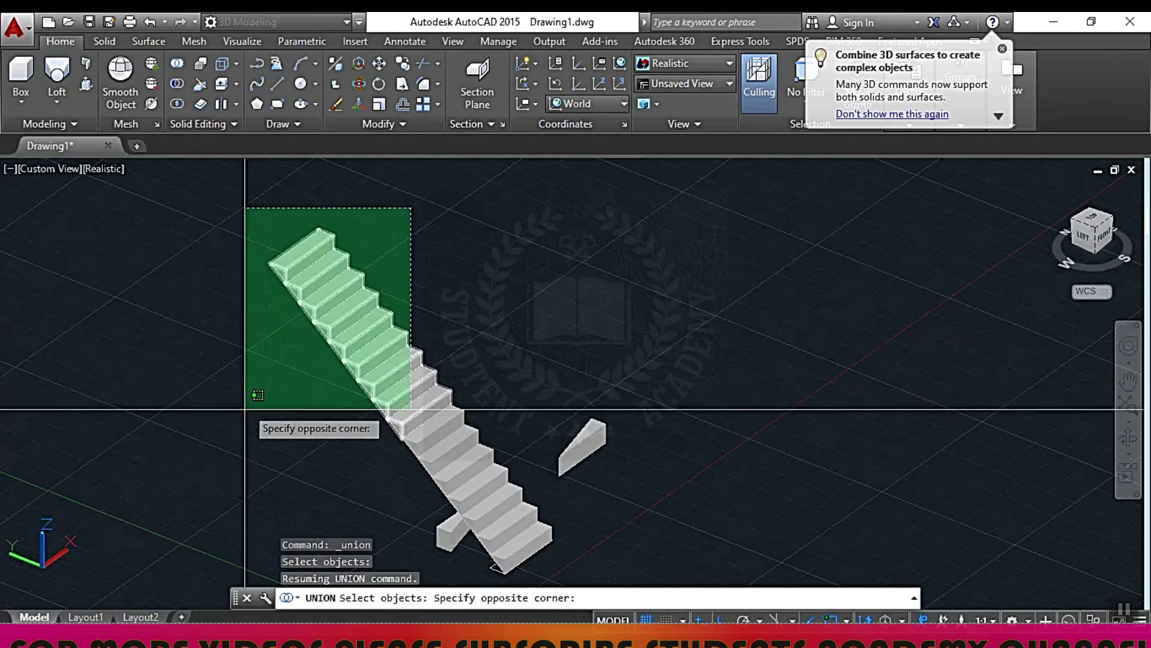
click(256, 454)
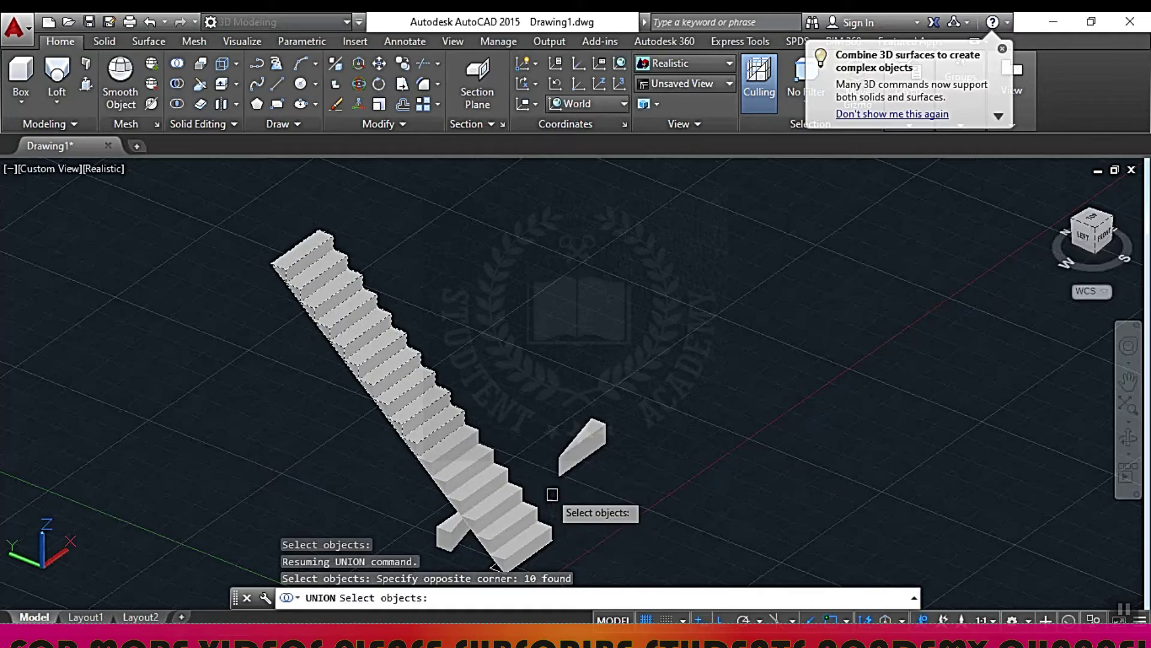
scroll(552, 494, up, 4)
click(496, 316)
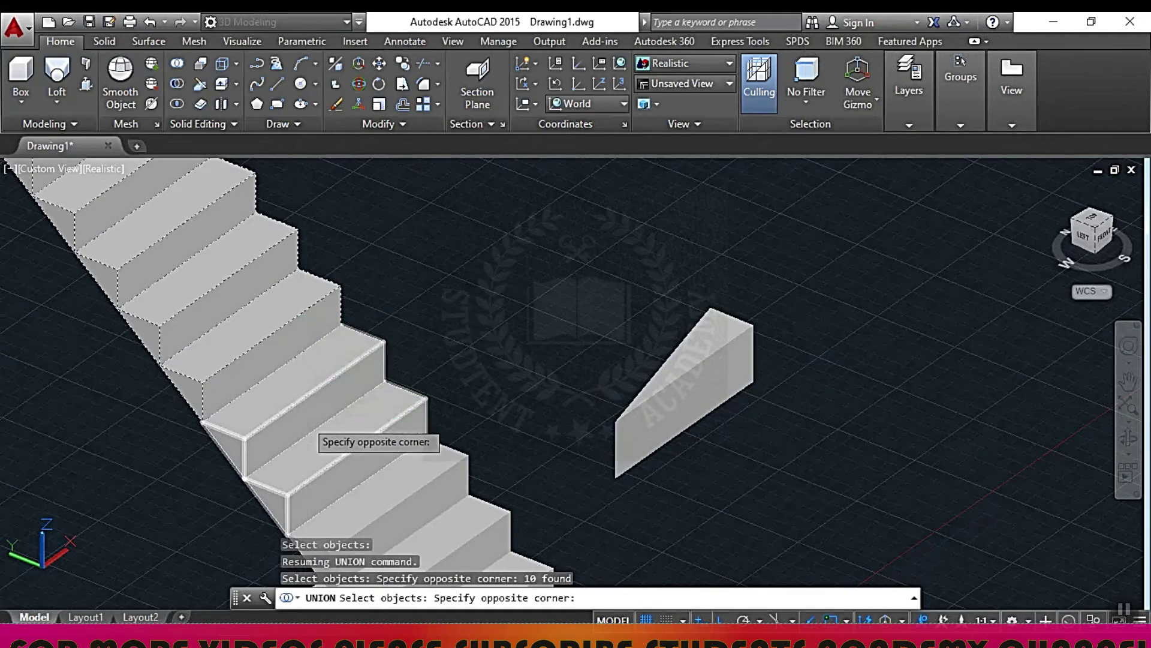
click(312, 433)
mouse_move(419, 436)
middle_down()
mouse_move(463, 309)
mouse_move(603, 306)
middle_up()
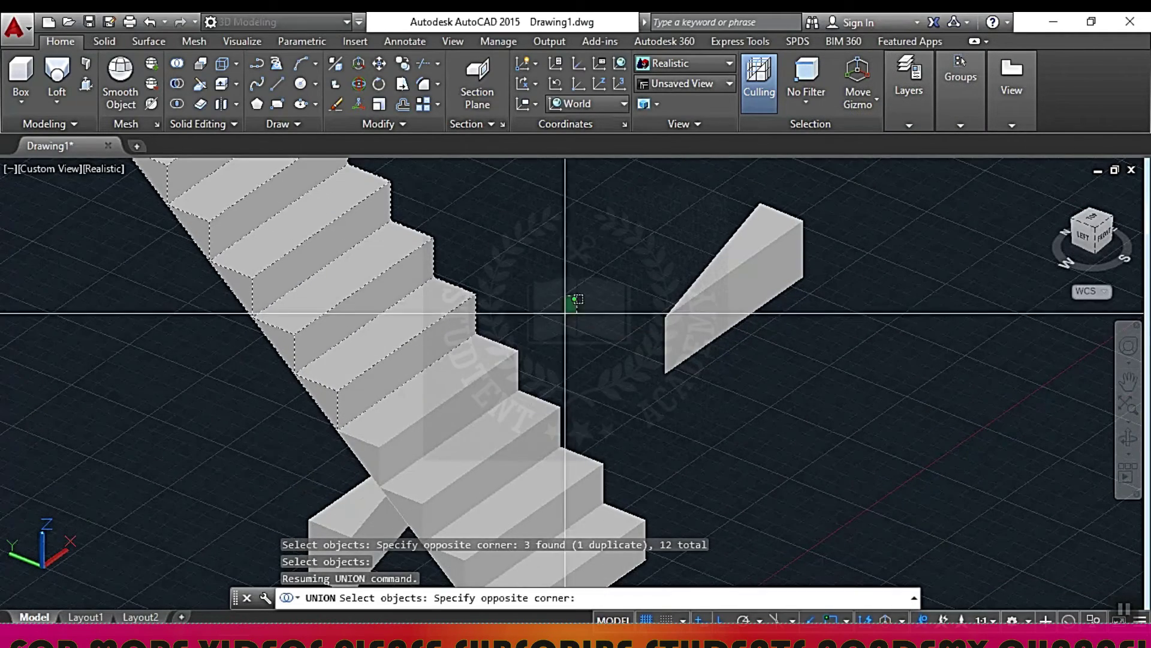
click(494, 483)
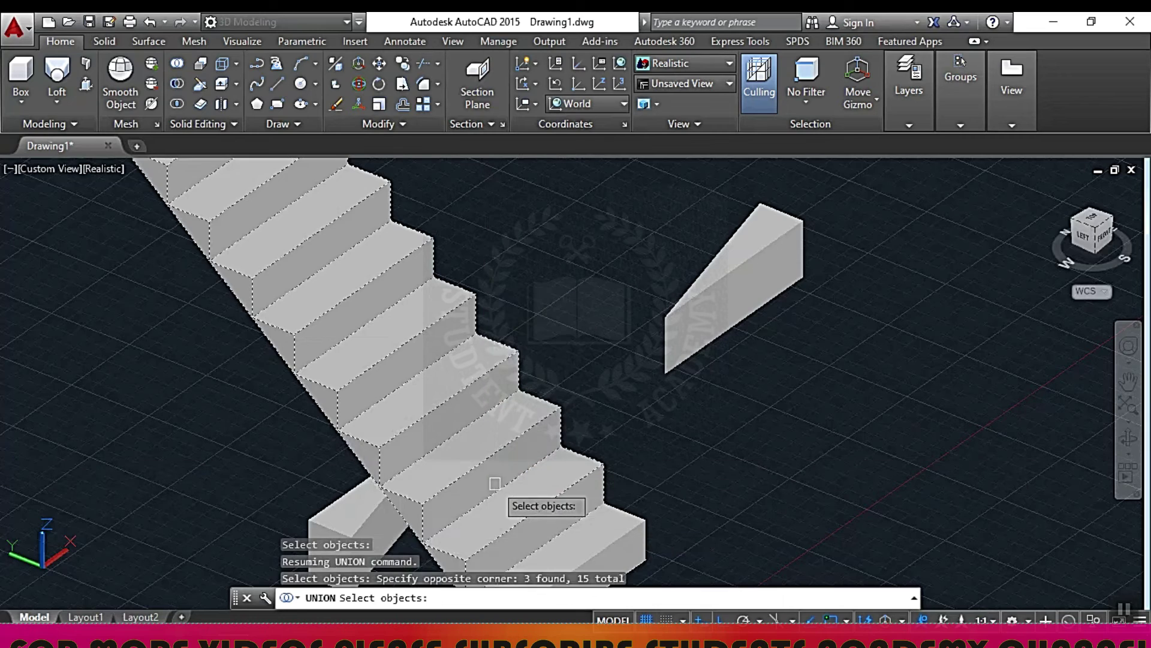
click(640, 534)
scroll(677, 510, down, 3)
middle_drag(714, 481, 727, 420)
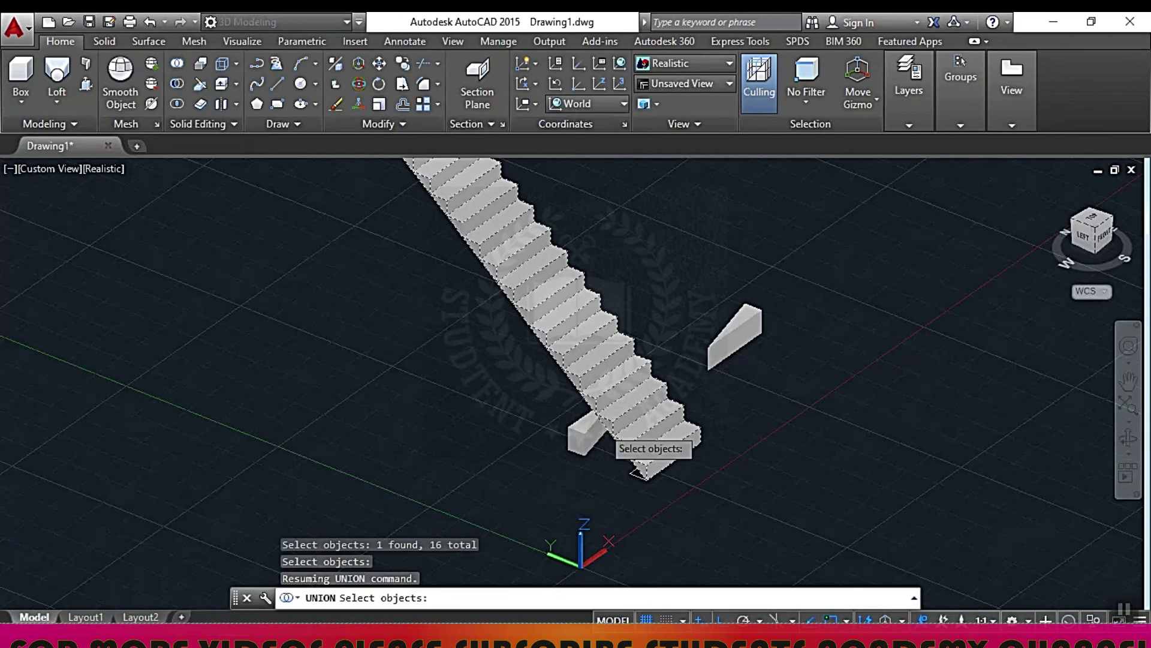
key(Return)
- Zoom around to check the result and select the merged stair solid
scroll(620, 381, down, 5)
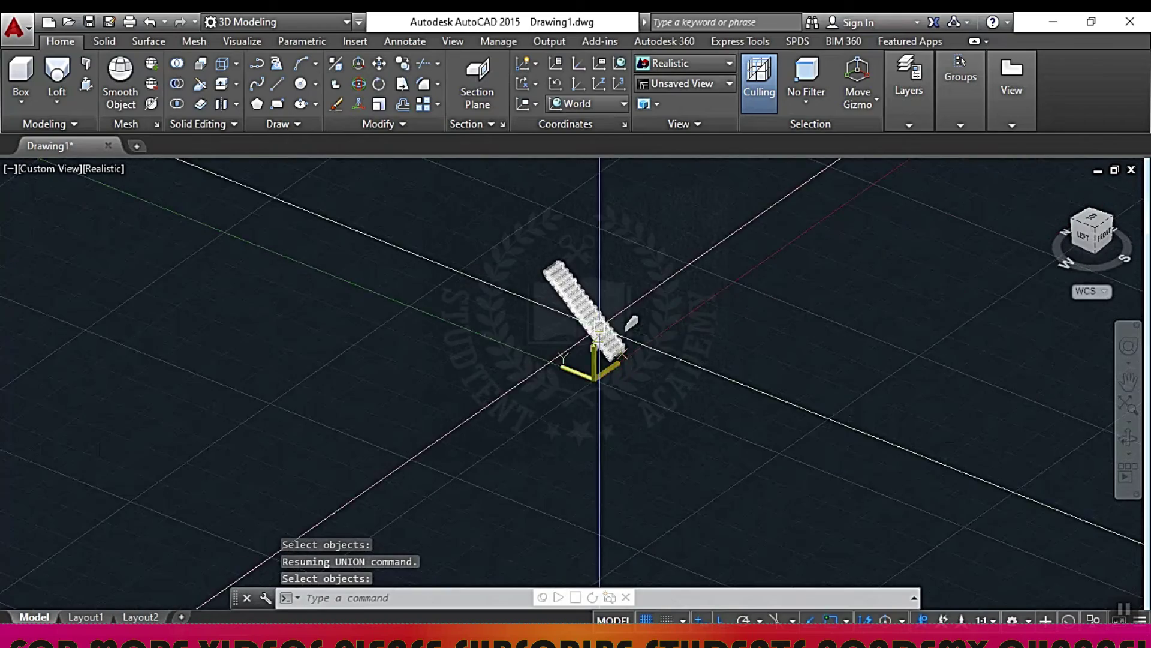
scroll(630, 335, up, 5)
scroll(635, 308, up, 2)
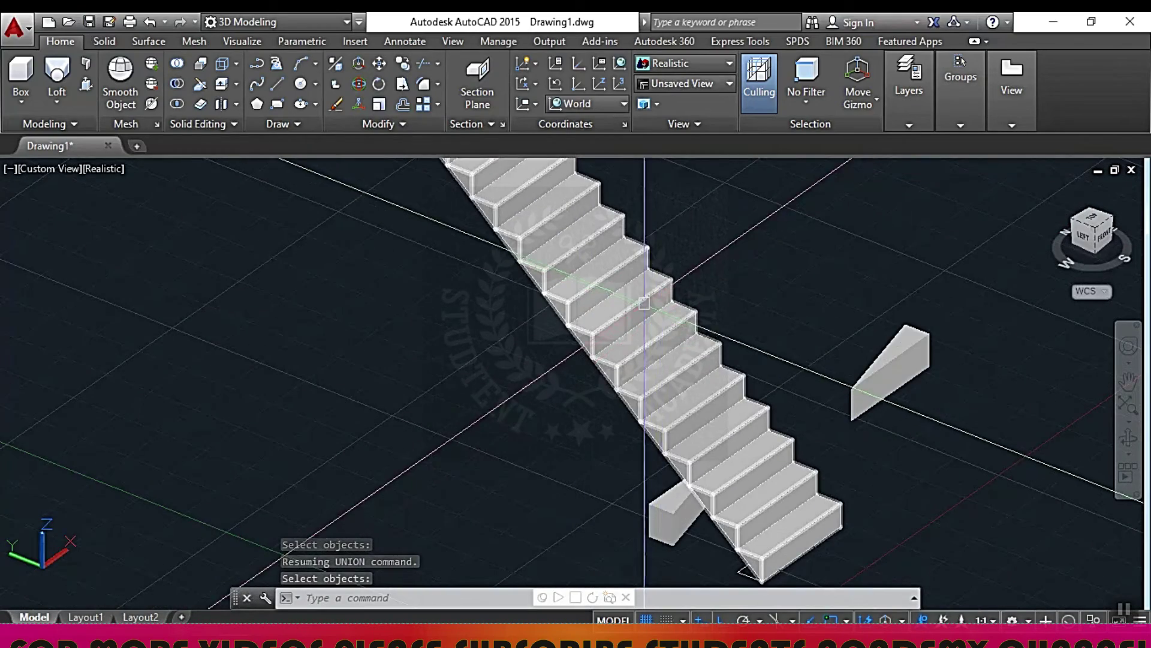
scroll(640, 304, down, 4)
key(Escape)
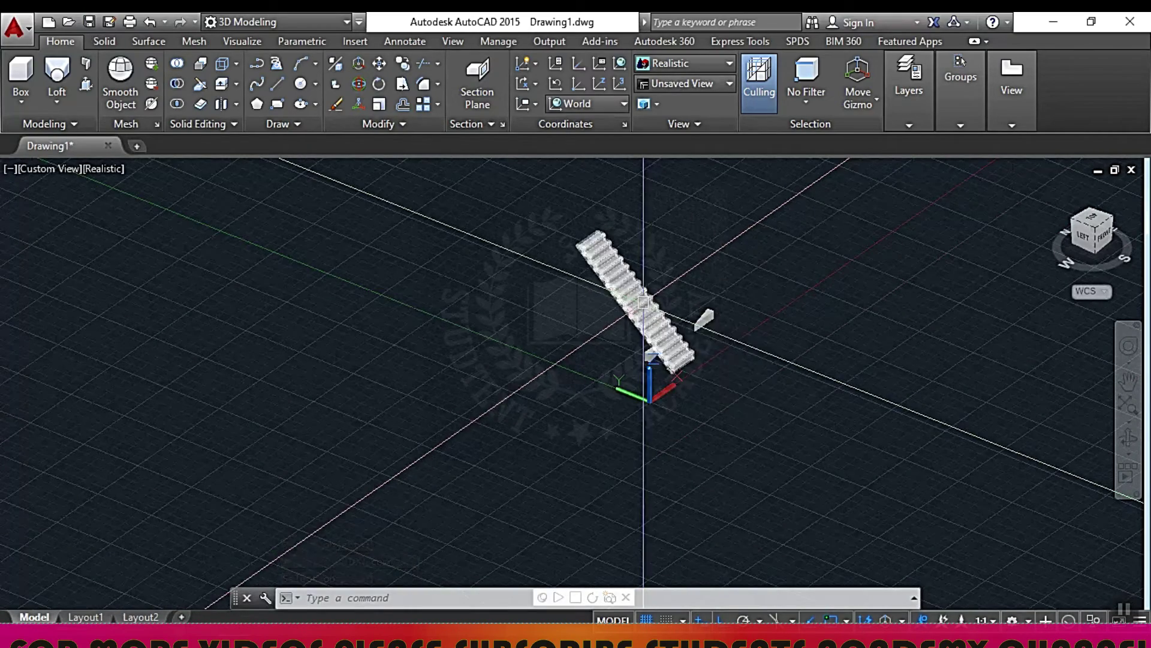
click(644, 303)
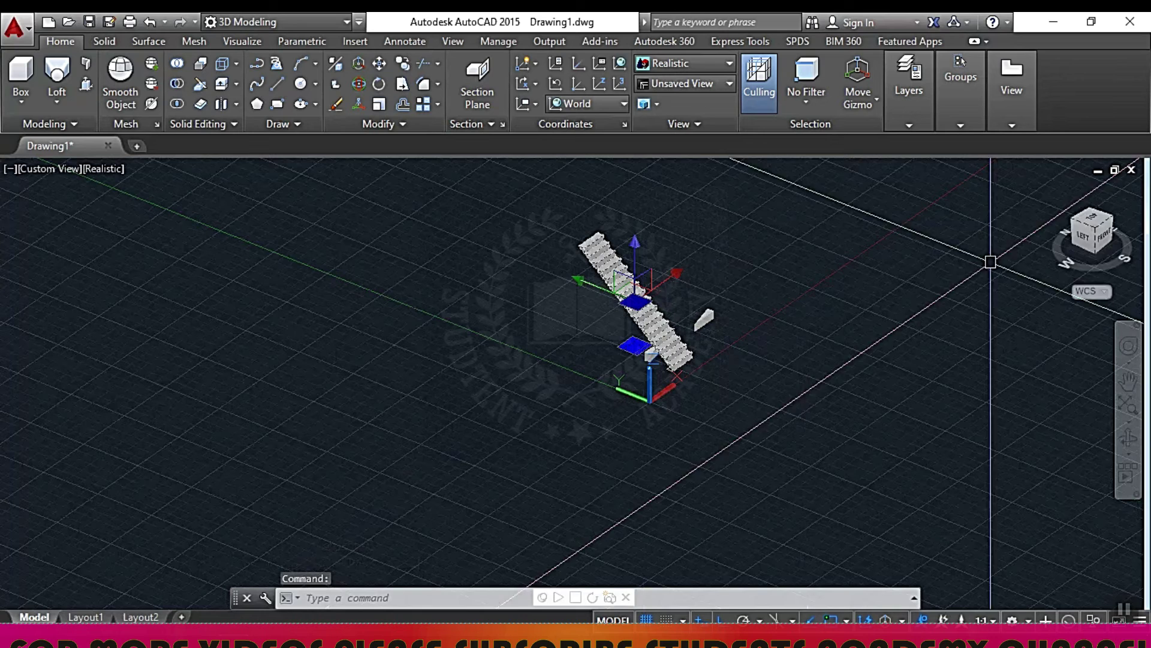
- Inspect the stair from left-front, front-right, right and front elevations, then deselect it
click(1094, 238)
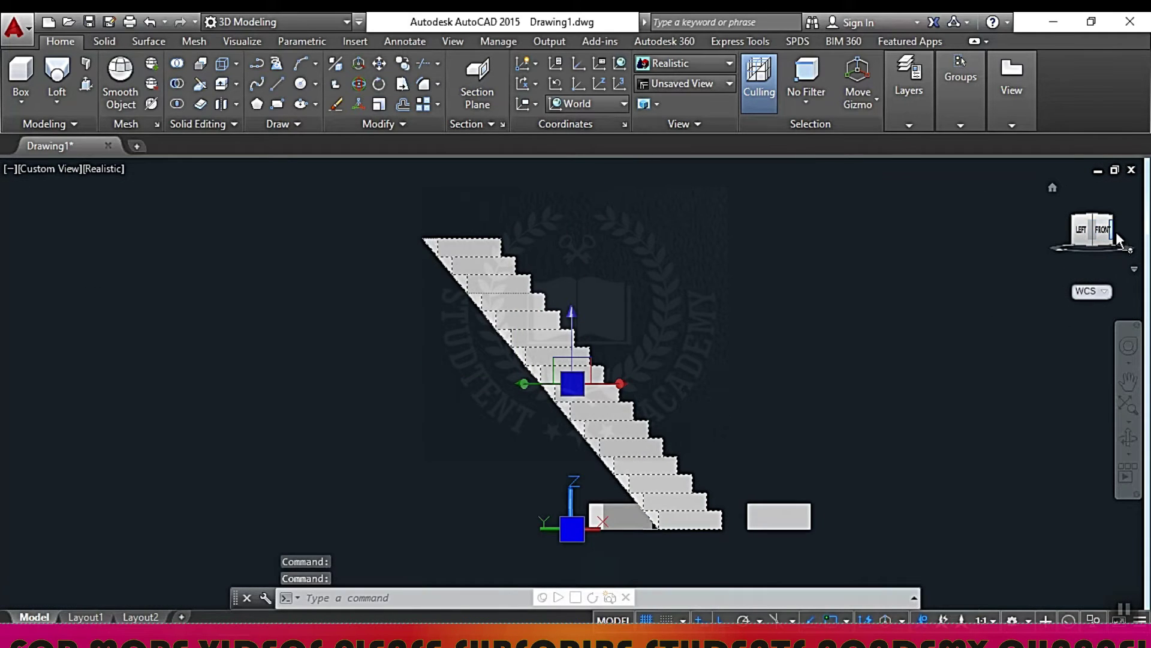
click(1114, 238)
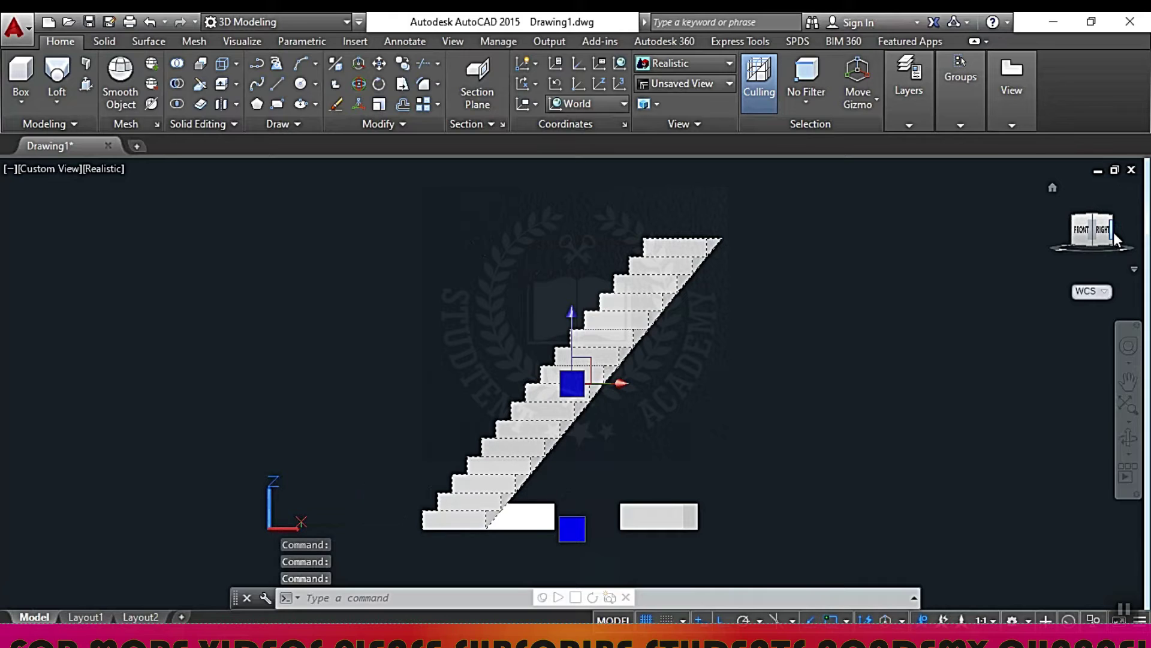
click(1109, 238)
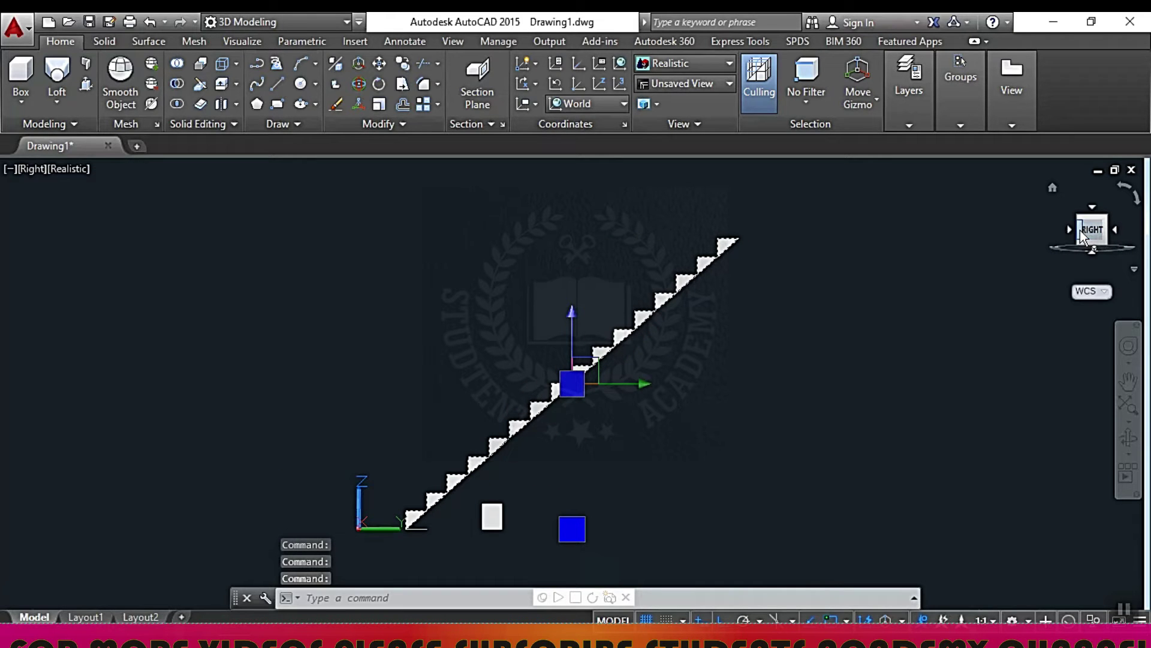
drag(1083, 235, 1089, 235)
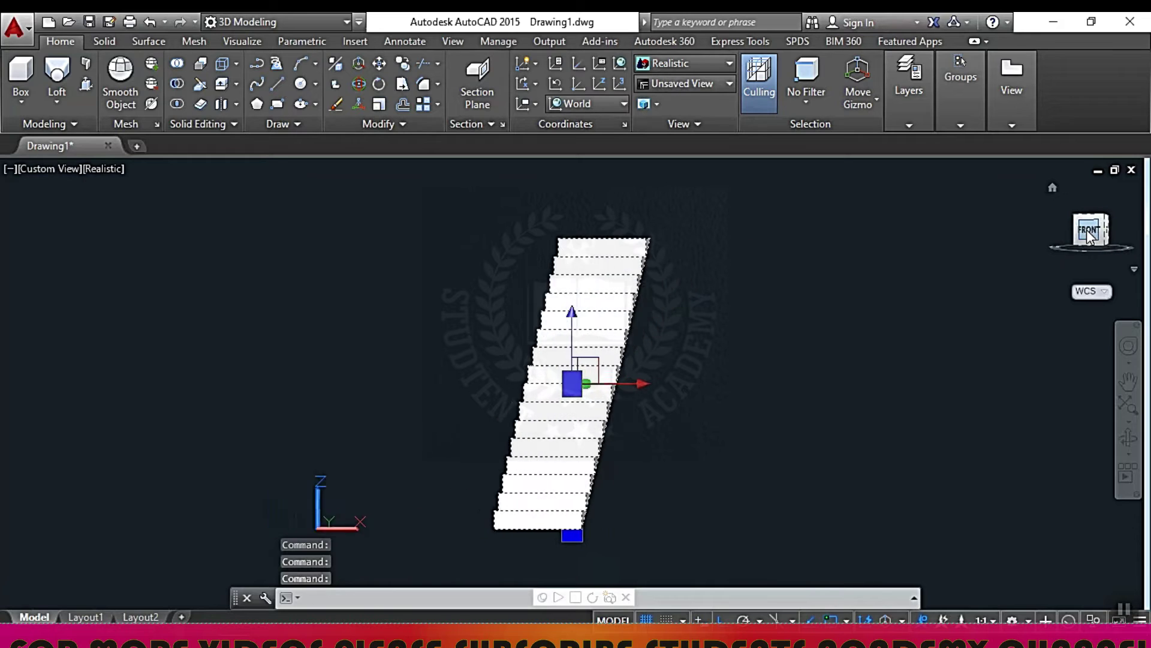
click(1089, 235)
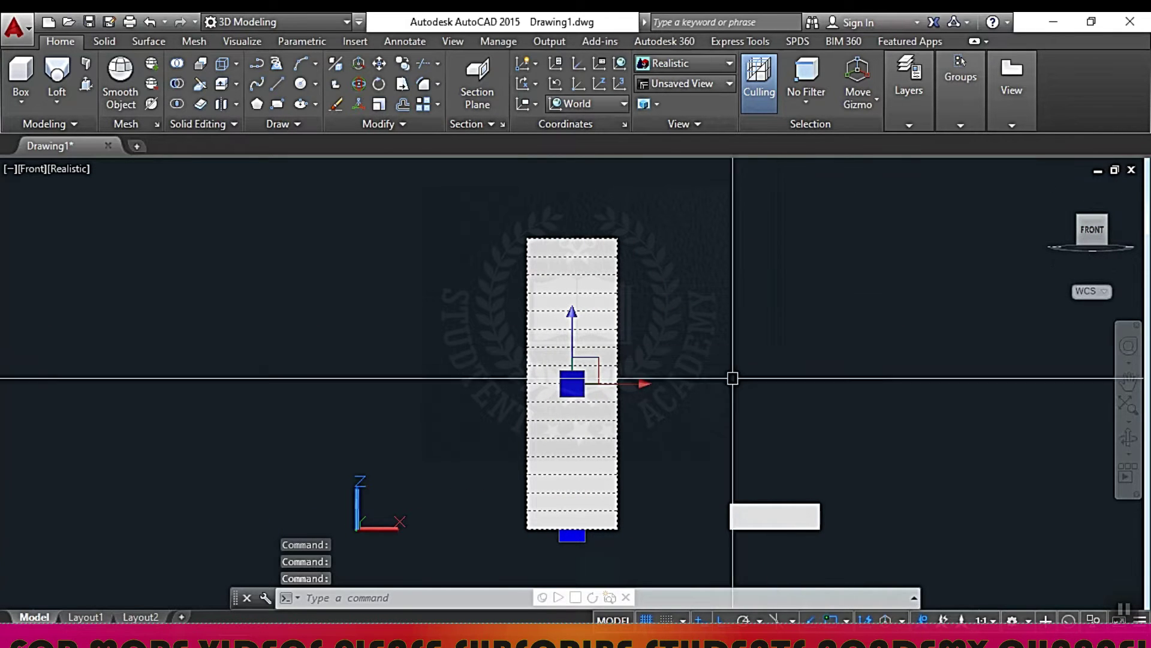
key(Escape)
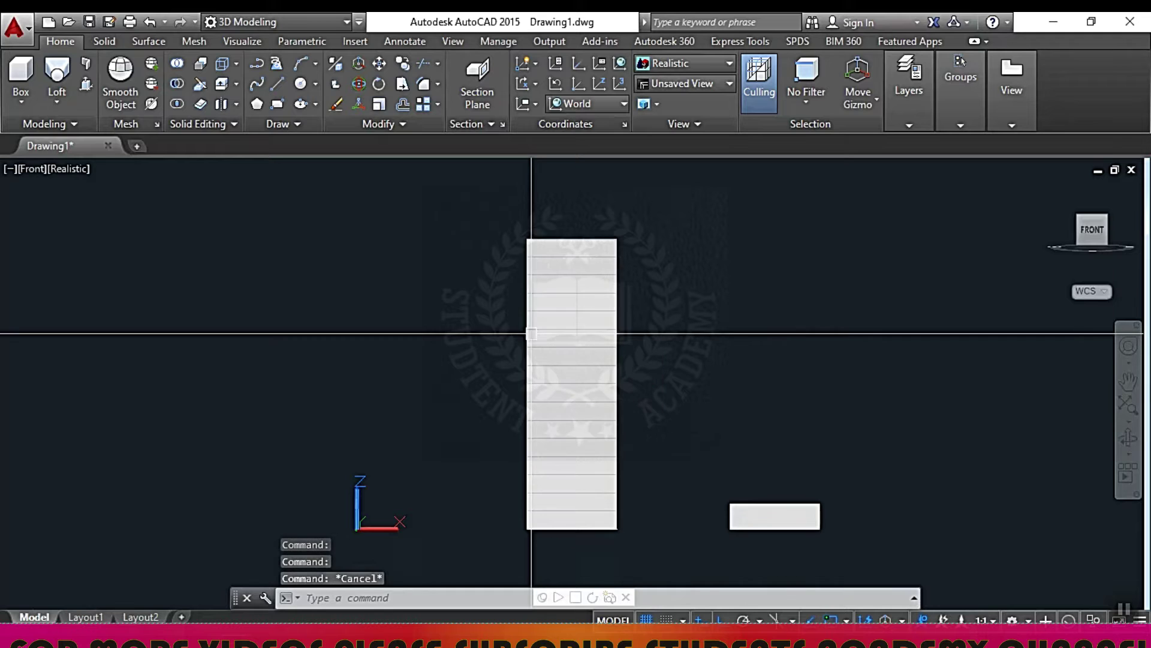
key(Escape)
key(Escape)
mouse_move(1092, 230)
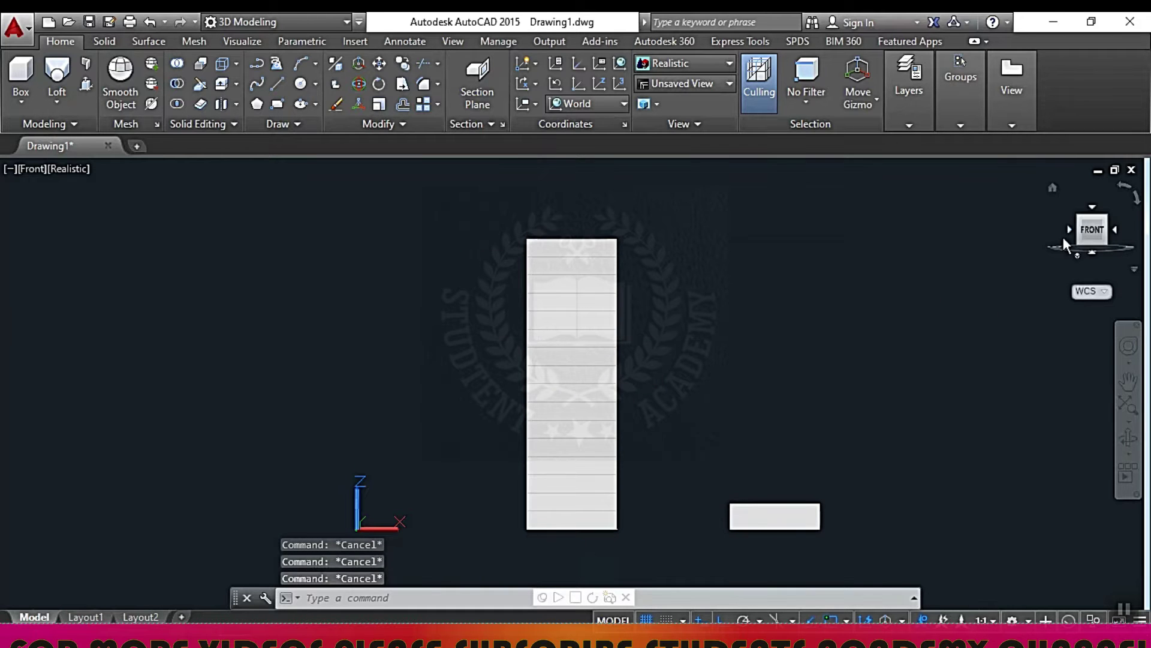
- Return to the southeast isometric view and centre the stair
click(1106, 219)
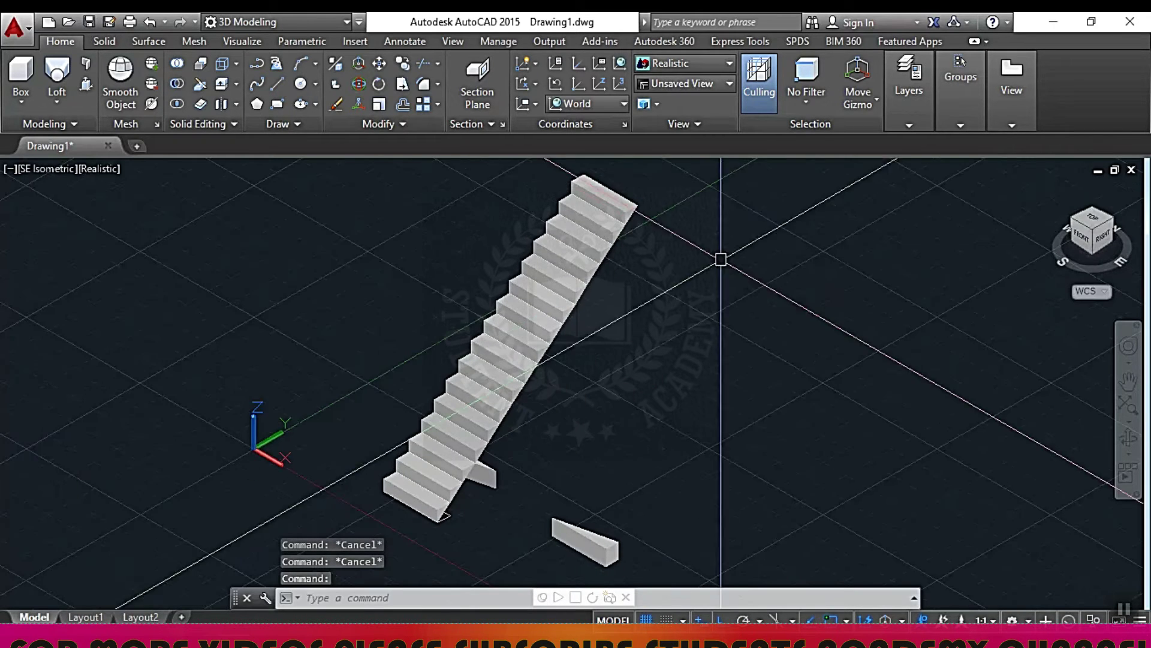
scroll(623, 209, down, 2)
scroll(691, 313, down, 1)
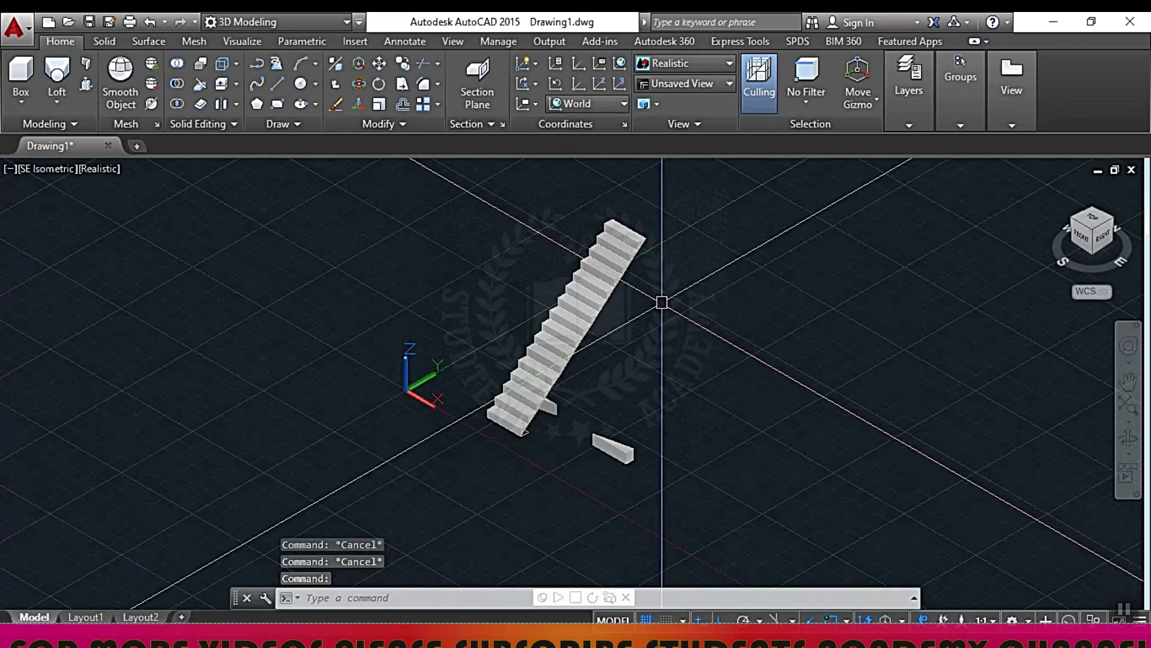
middle_drag(691, 313, 671, 359)
scroll(656, 300, up, 1)
scroll(656, 300, up, 1)
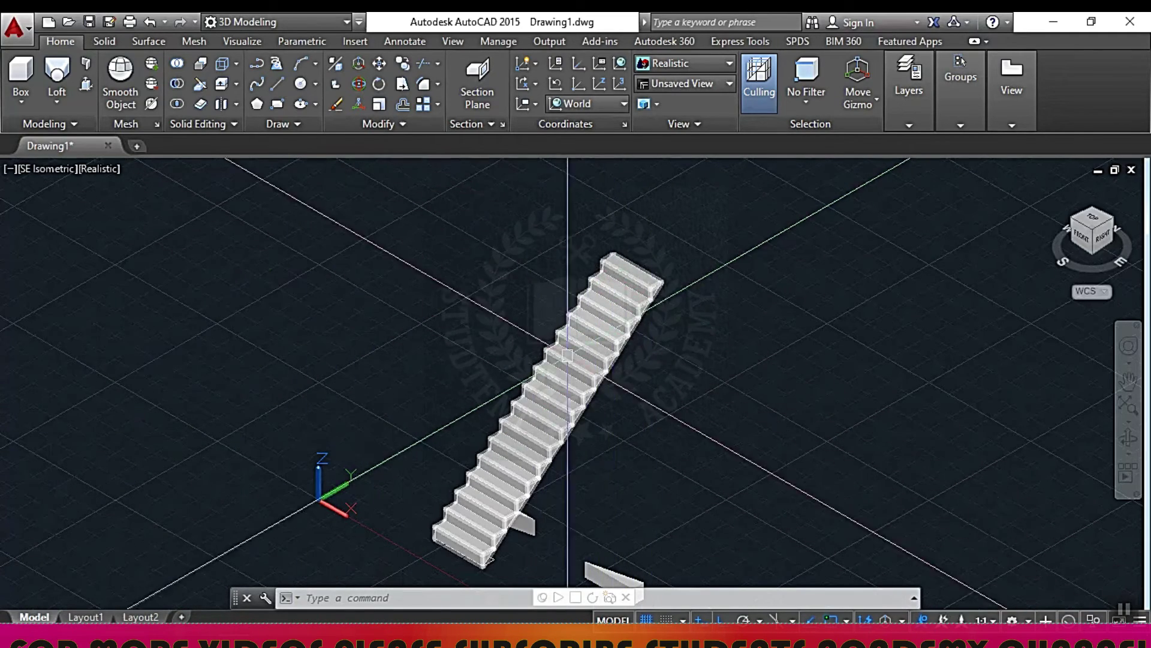
- Zoom in and out on the stair while selecting and deselecting the solid
key(Escape)
key(Escape)
key(Escape)
scroll(516, 376, down, 2)
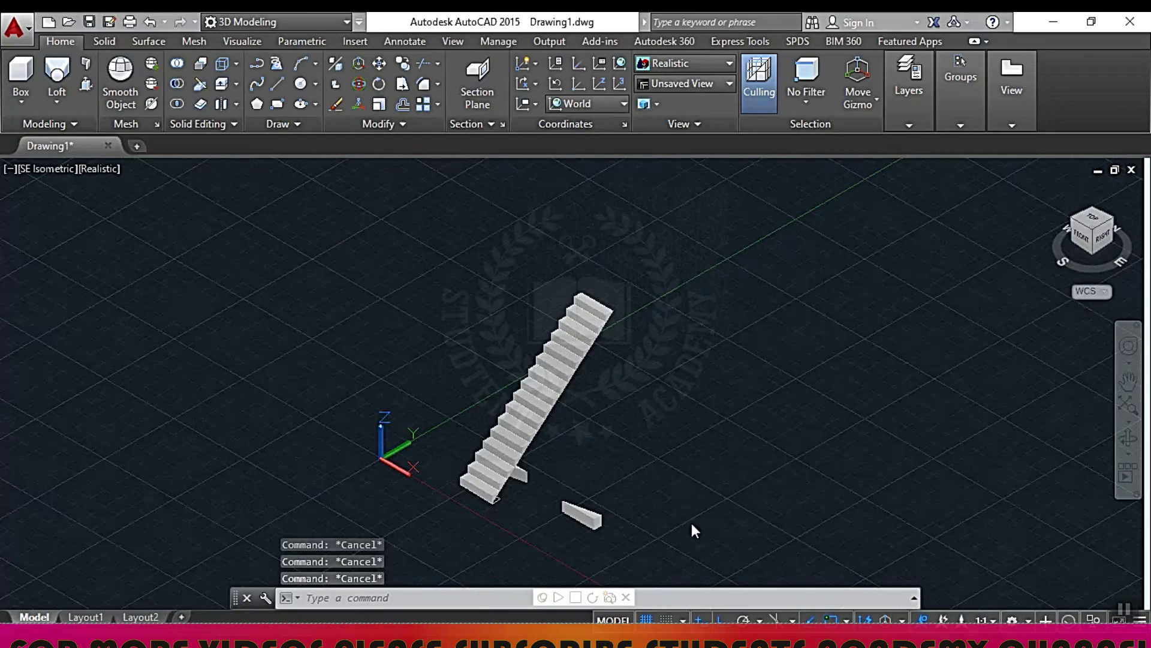
scroll(540, 437, up, 3)
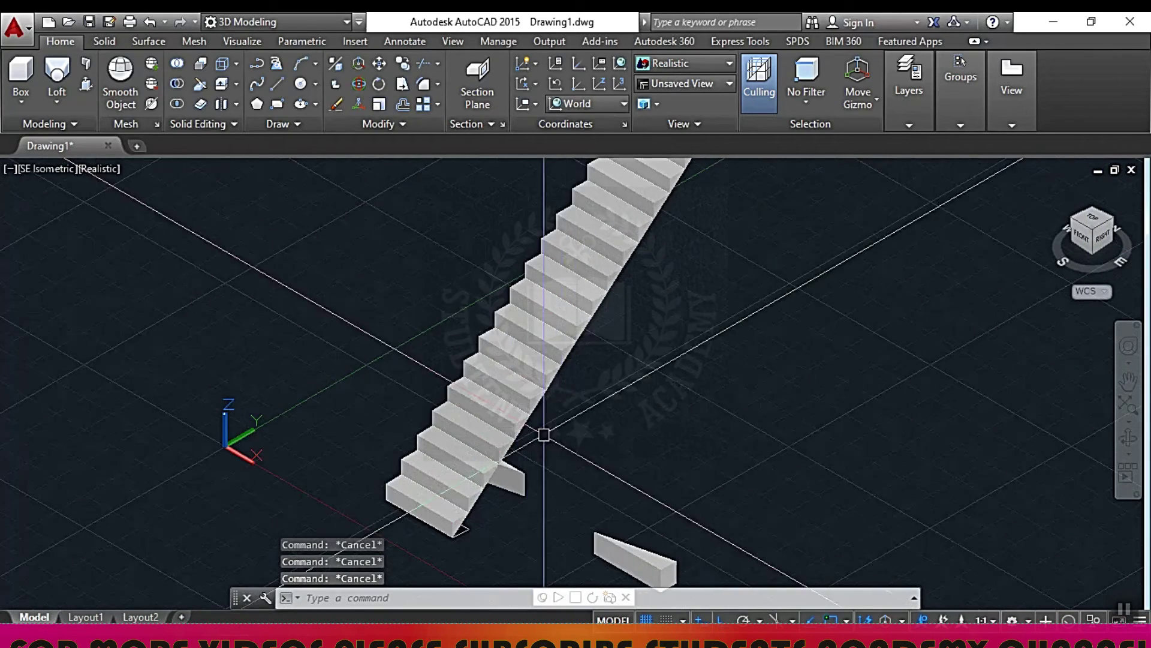
click(461, 529)
scroll(587, 347, down, 4)
scroll(638, 322, up, 2)
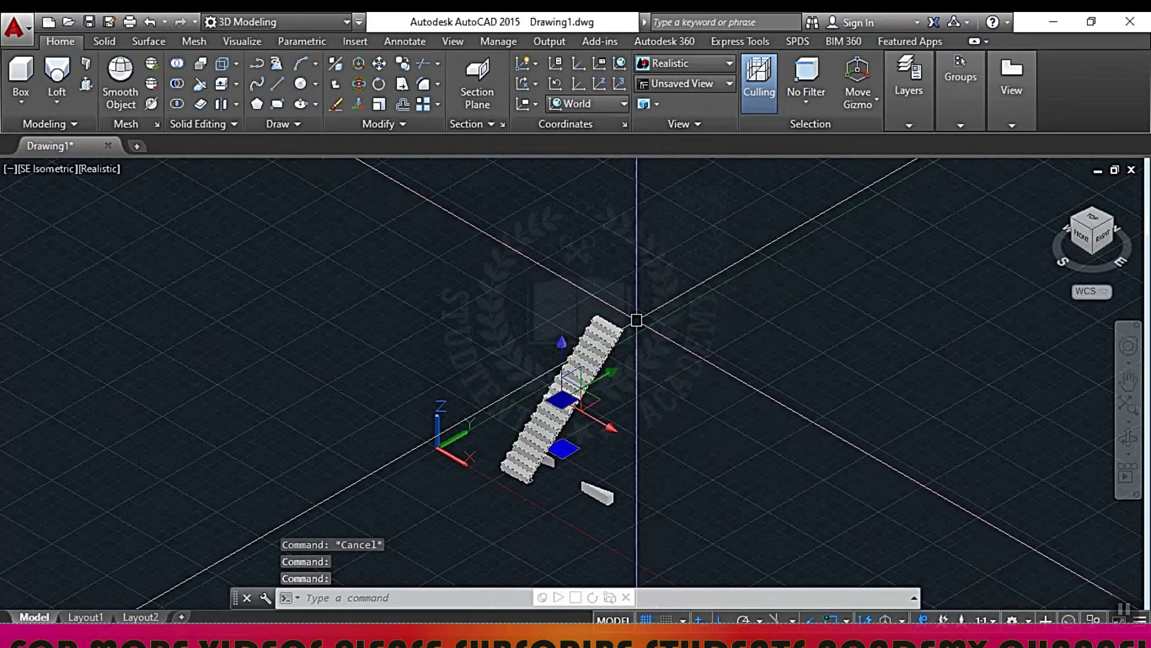
scroll(561, 325, up, 2)
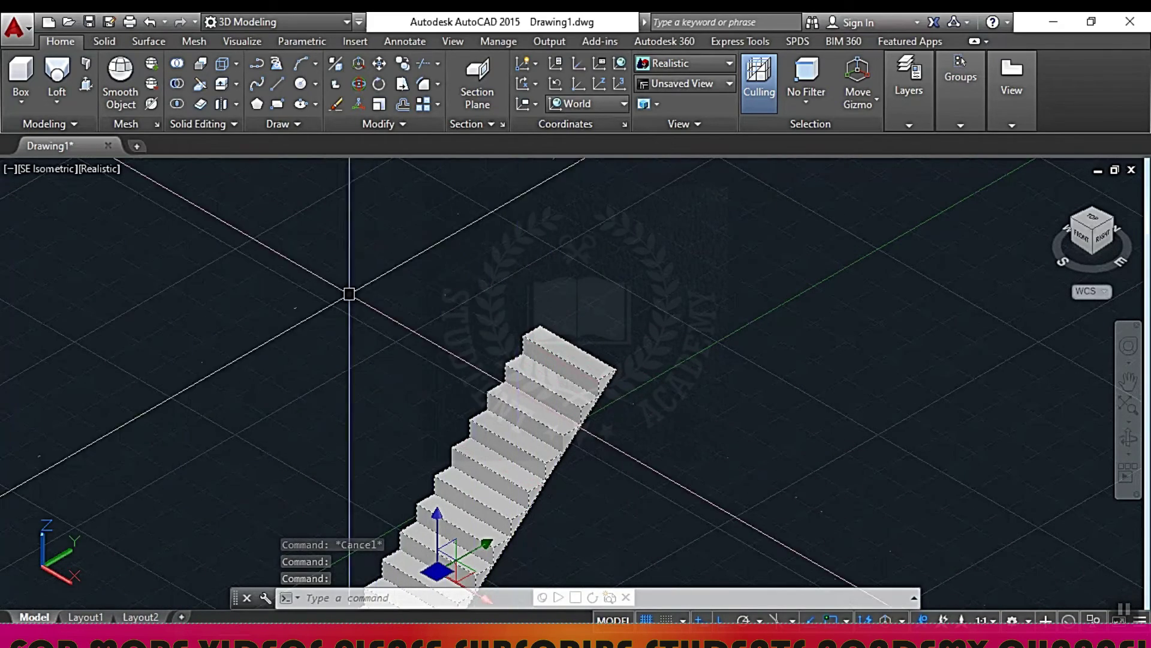
scroll(347, 290, down, 4)
key(Escape)
key(Escape)
key(Escape)
text(MI)
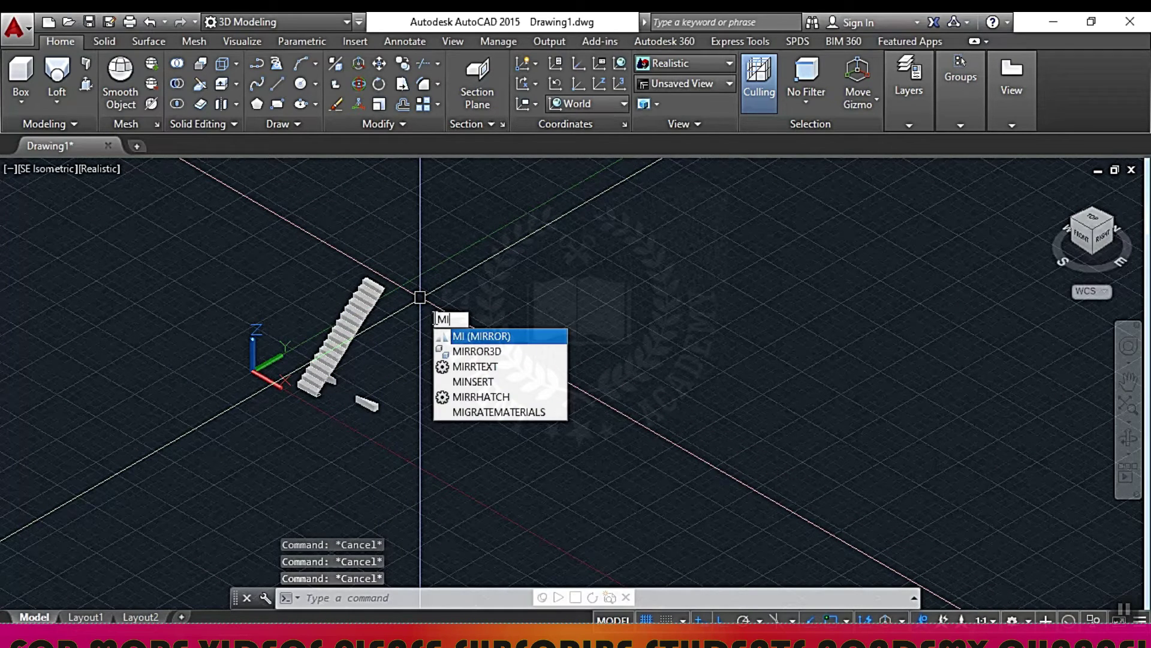
- Start a 3D mirror with the stair flight as the object to mirror
key(BackSpace)
key(BackSpace)
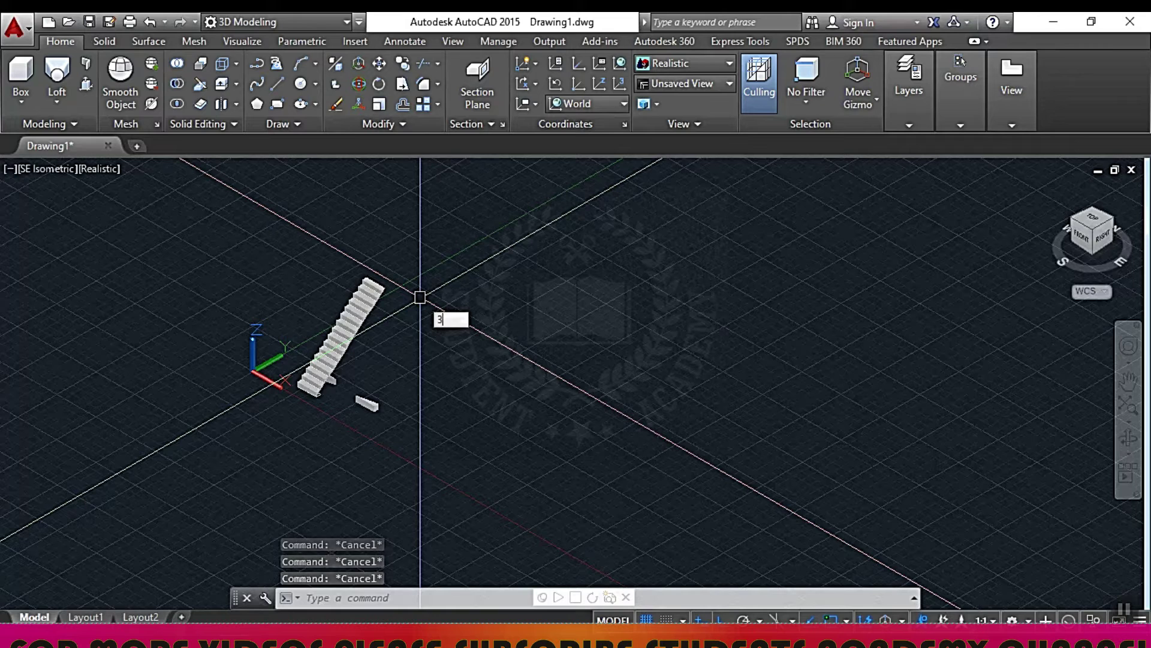
text(mi)
key(Return)
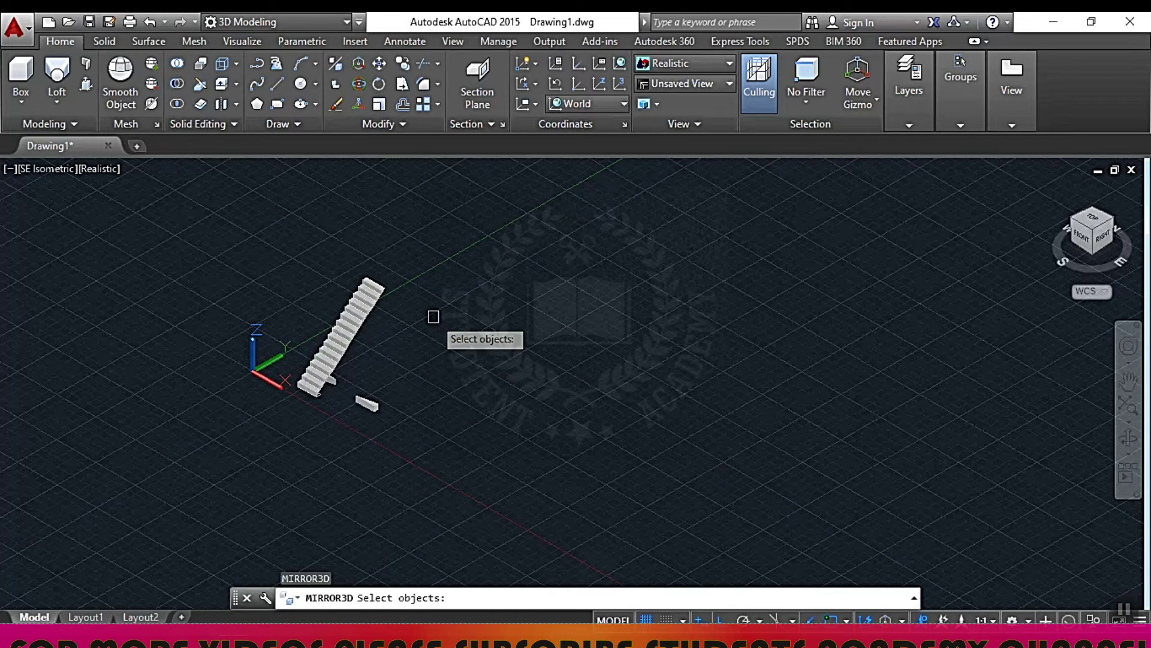
click(377, 298)
scroll(276, 380, up, 3)
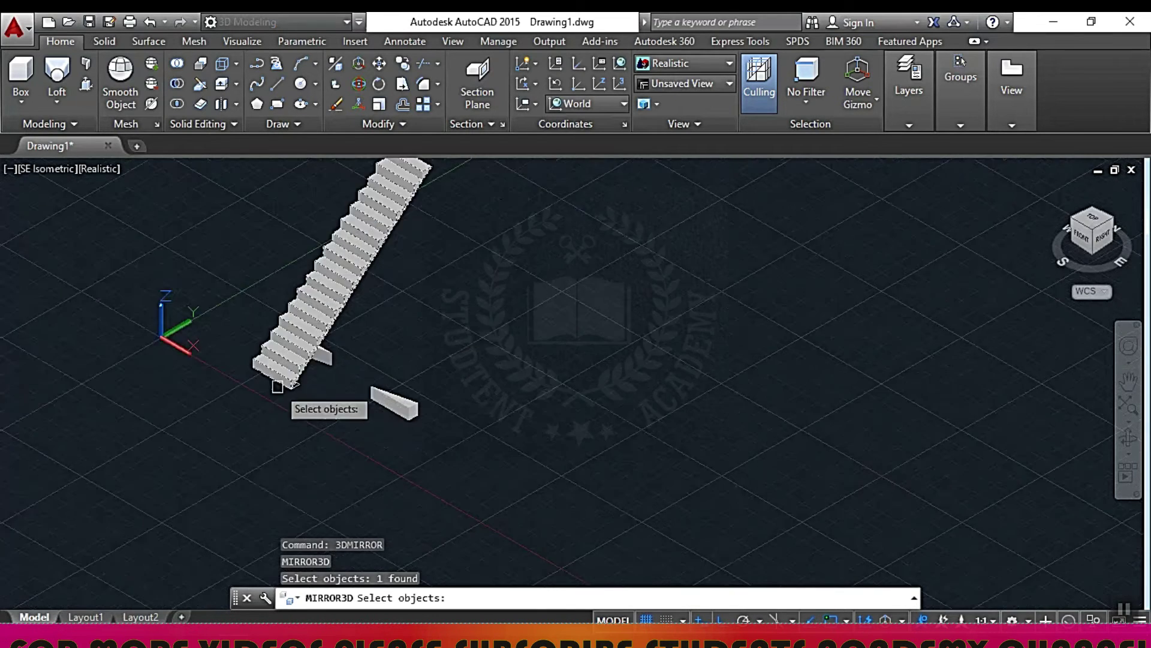
scroll(268, 352, up, 2)
scroll(236, 354, up, 2)
key(Return)
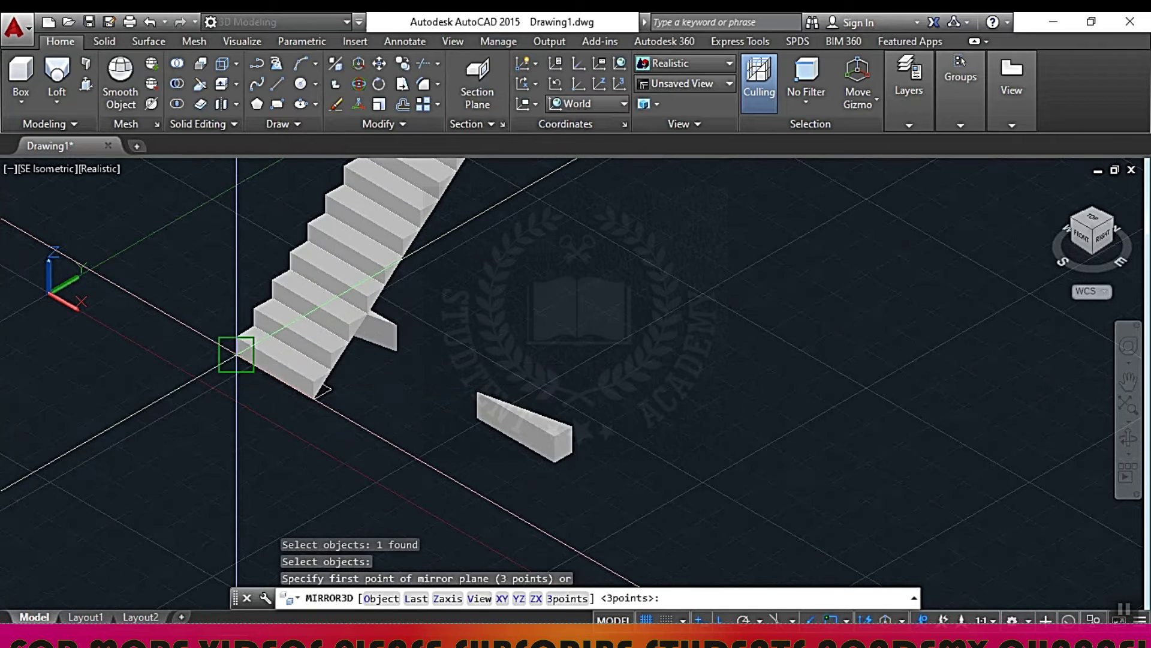
- Define the mirror plane by three points at the stair's bottom corner, keeping the original
click(236, 354)
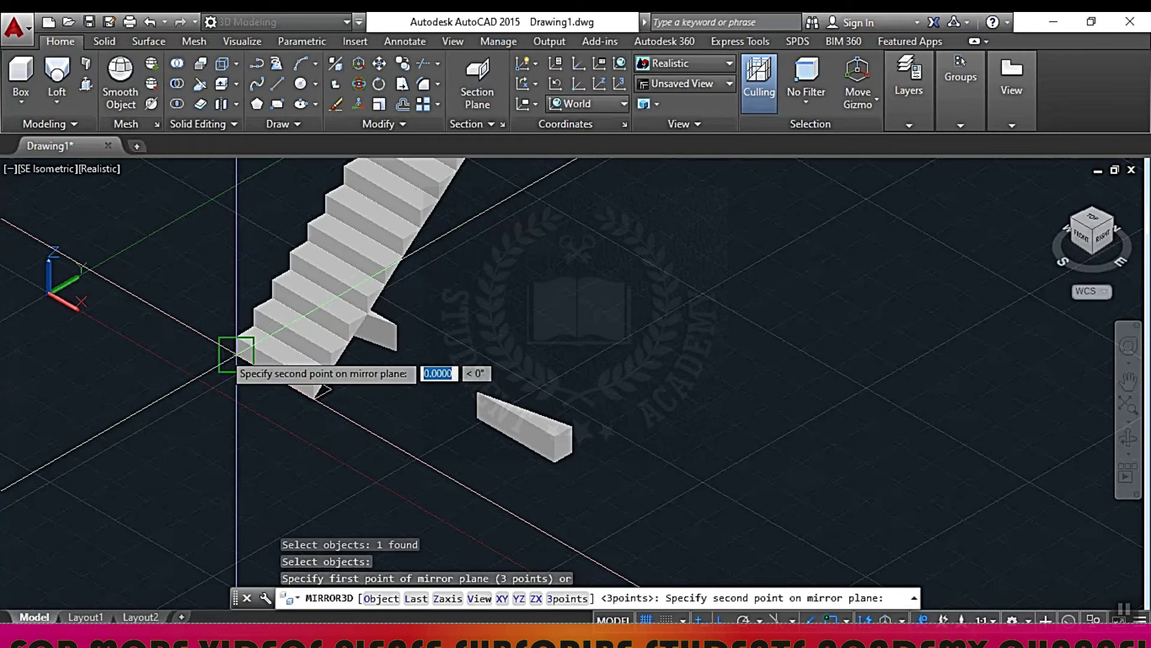
click(314, 398)
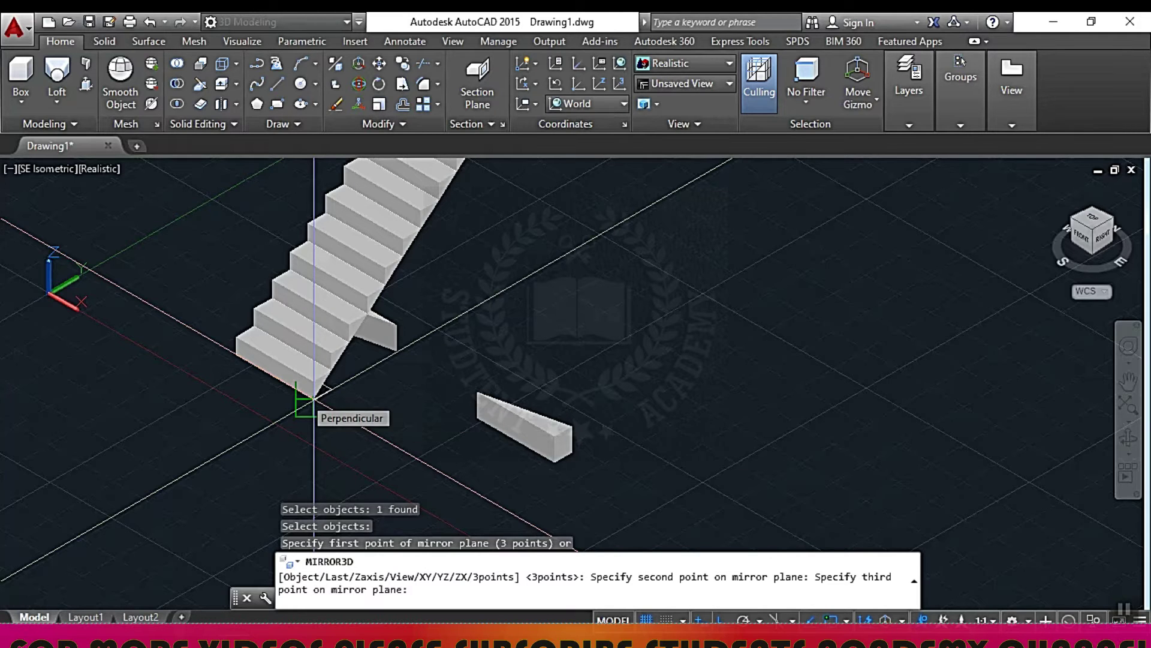
click(314, 398)
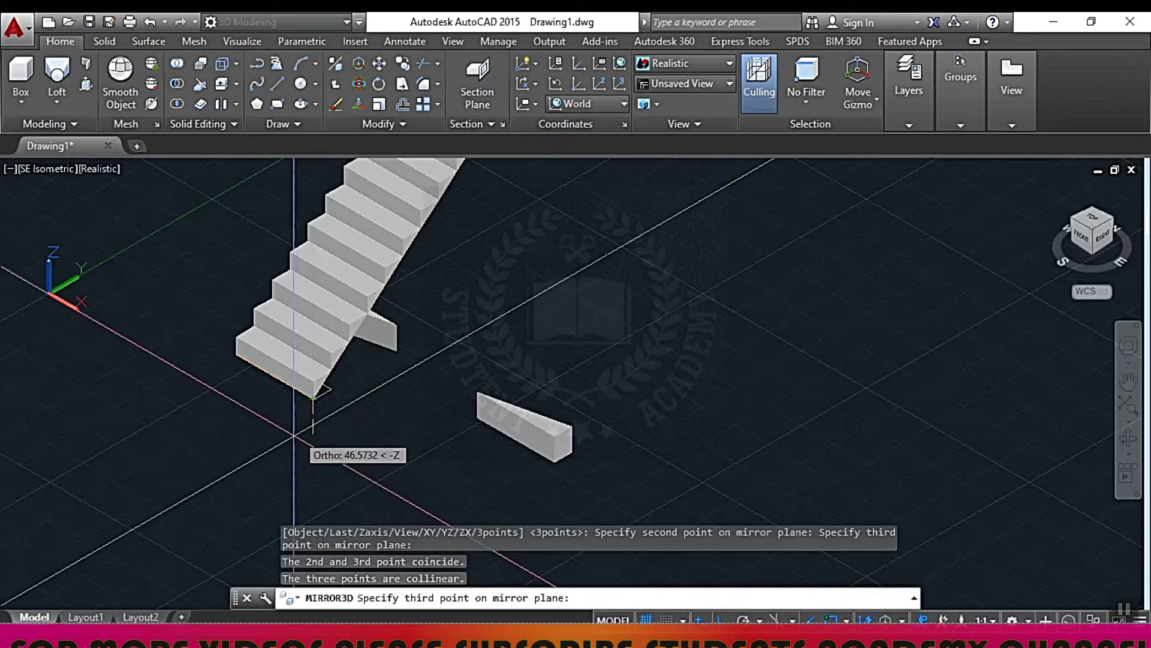
click(264, 459)
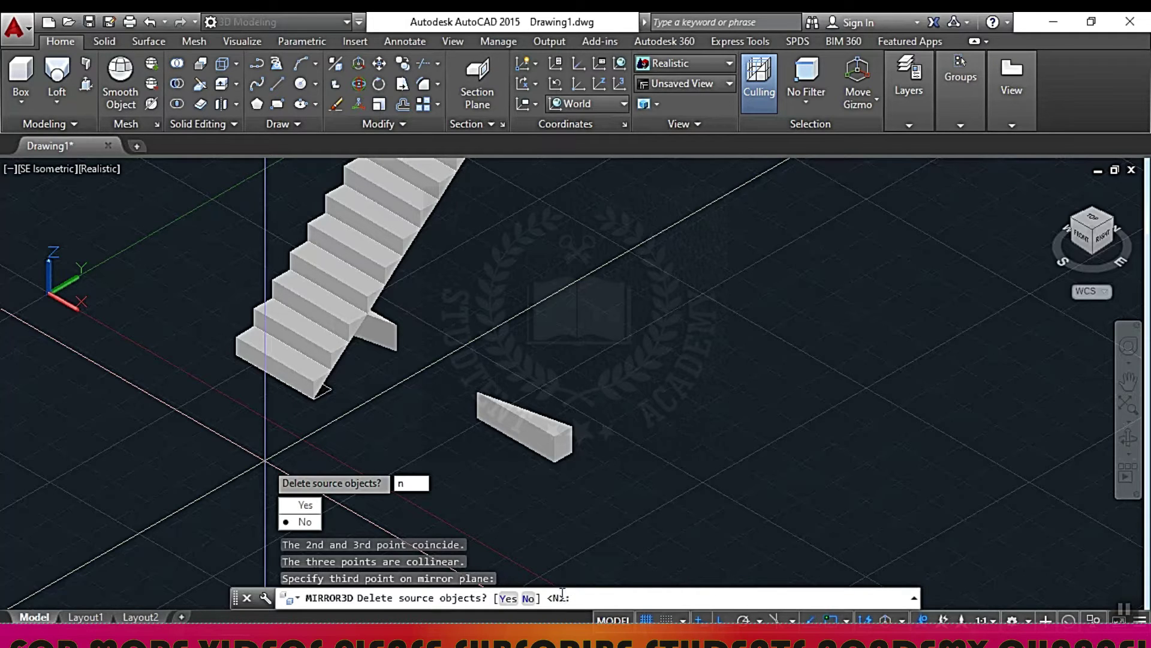
key(Return)
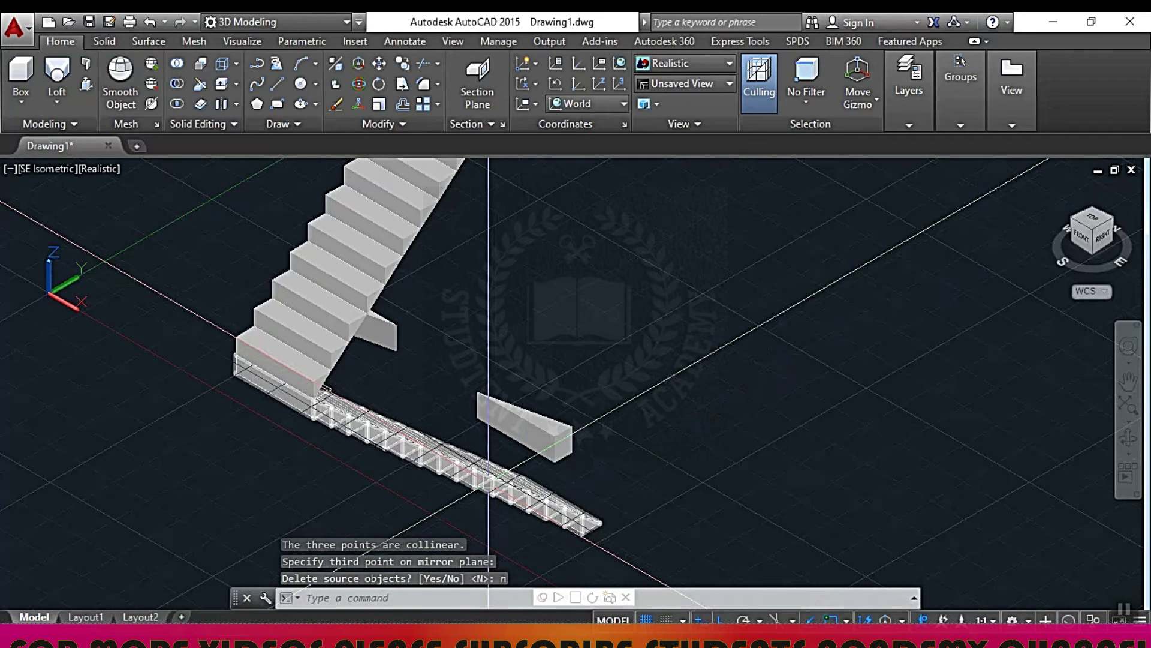
key(Escape)
key(Escape)
key(Return)
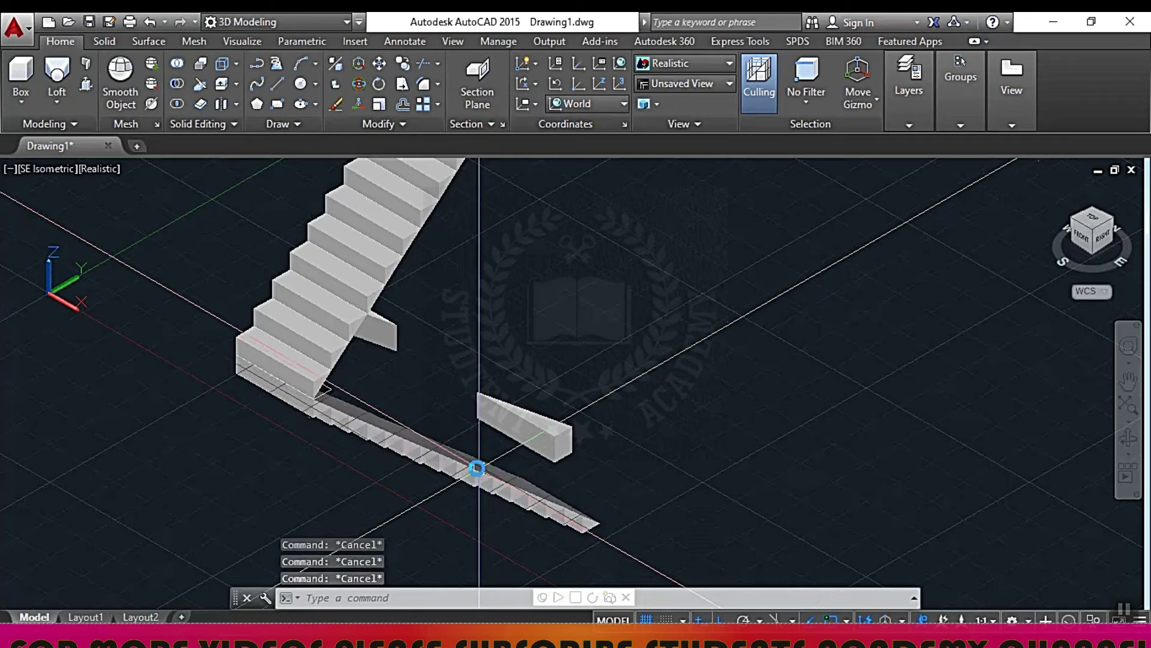
- Erase the misplaced mirrored stair copy with a crossing window
text(e)
key(Return)
click(462, 430)
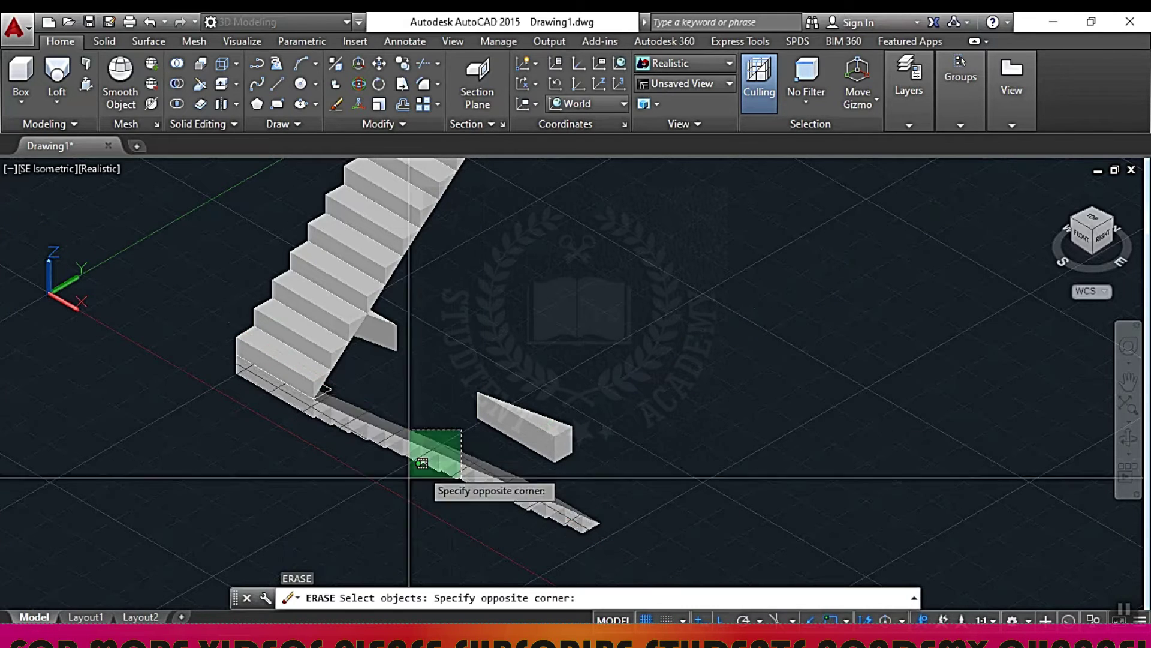
click(406, 478)
key(Return)
key(Escape)
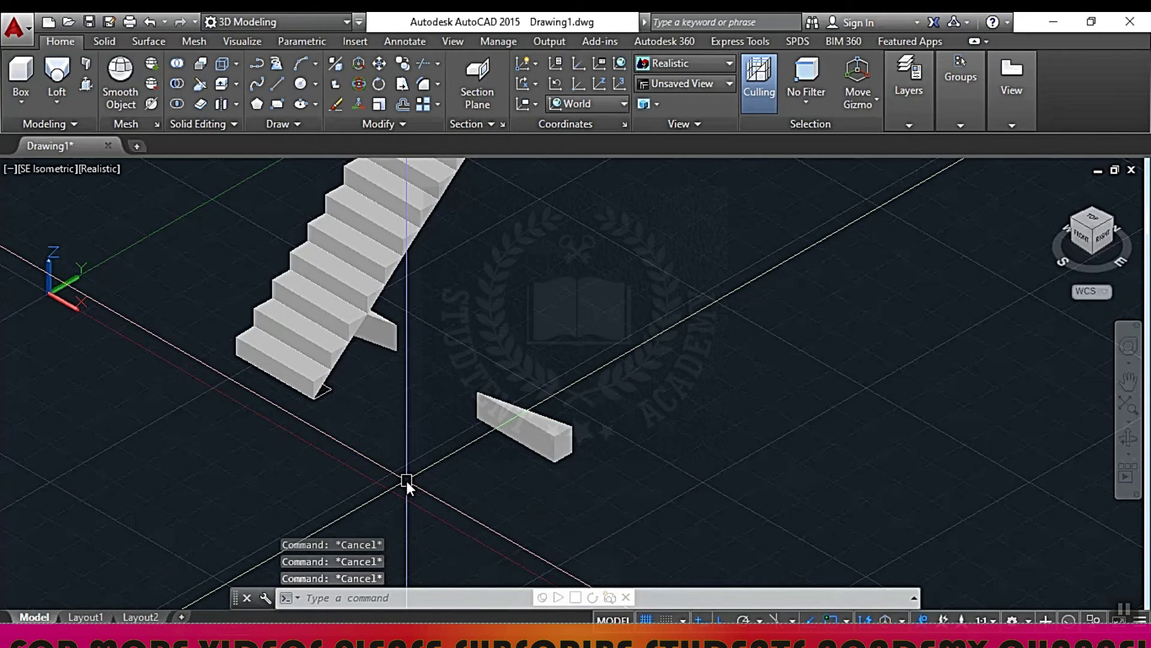
- 3DMIRROR the flight through three points at its bottom corner, keeping the original
text(3dmi)
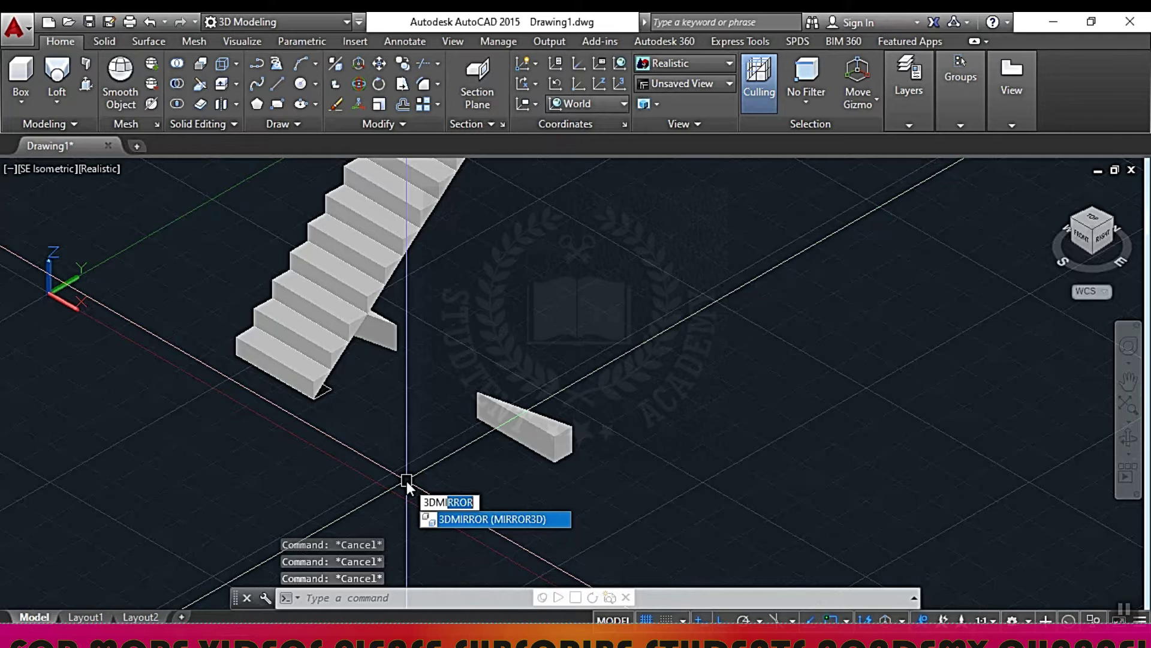
key(Return)
click(380, 278)
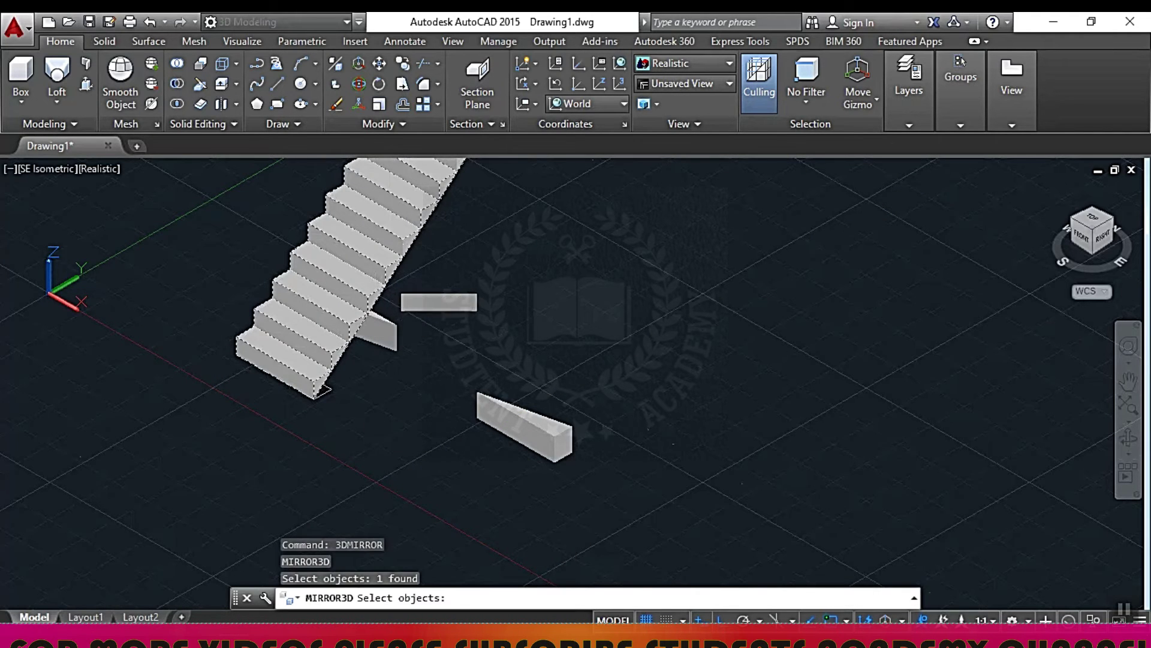
key(Return)
scroll(213, 371, up, 5)
click(296, 334)
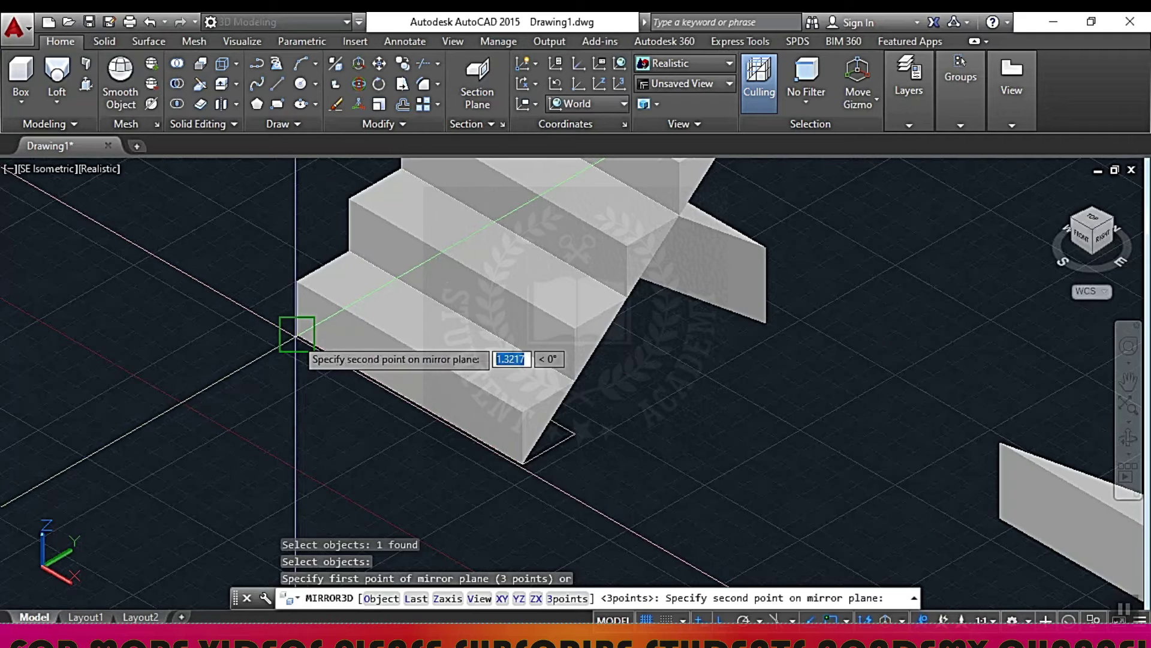
click(522, 463)
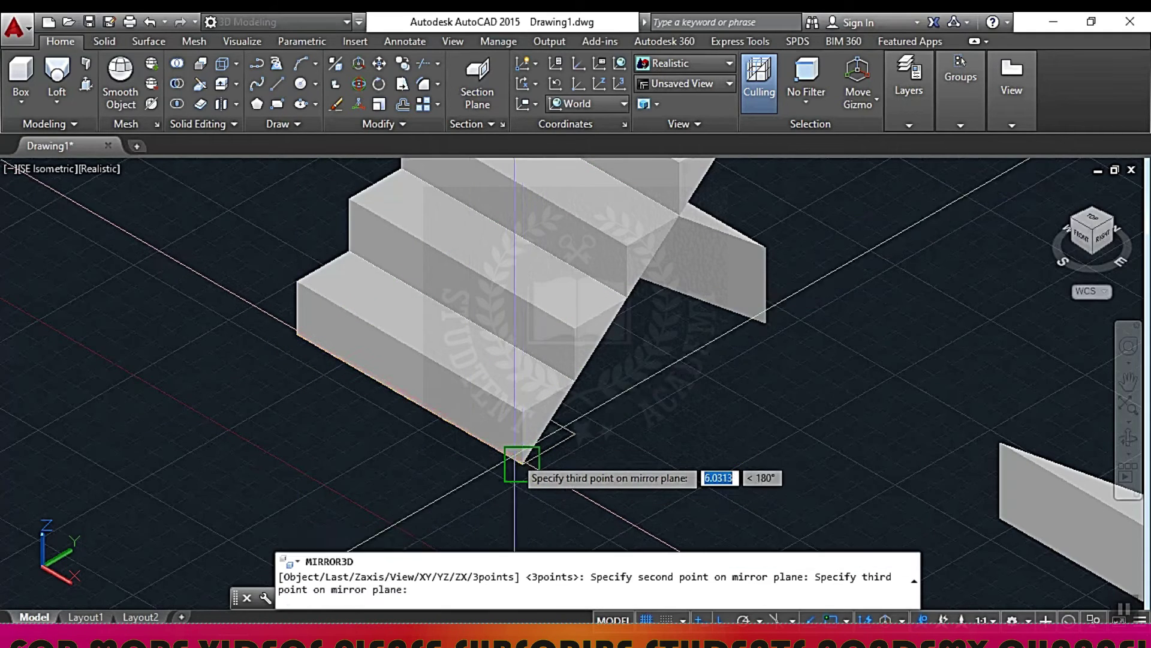
scroll(523, 461, down, 5)
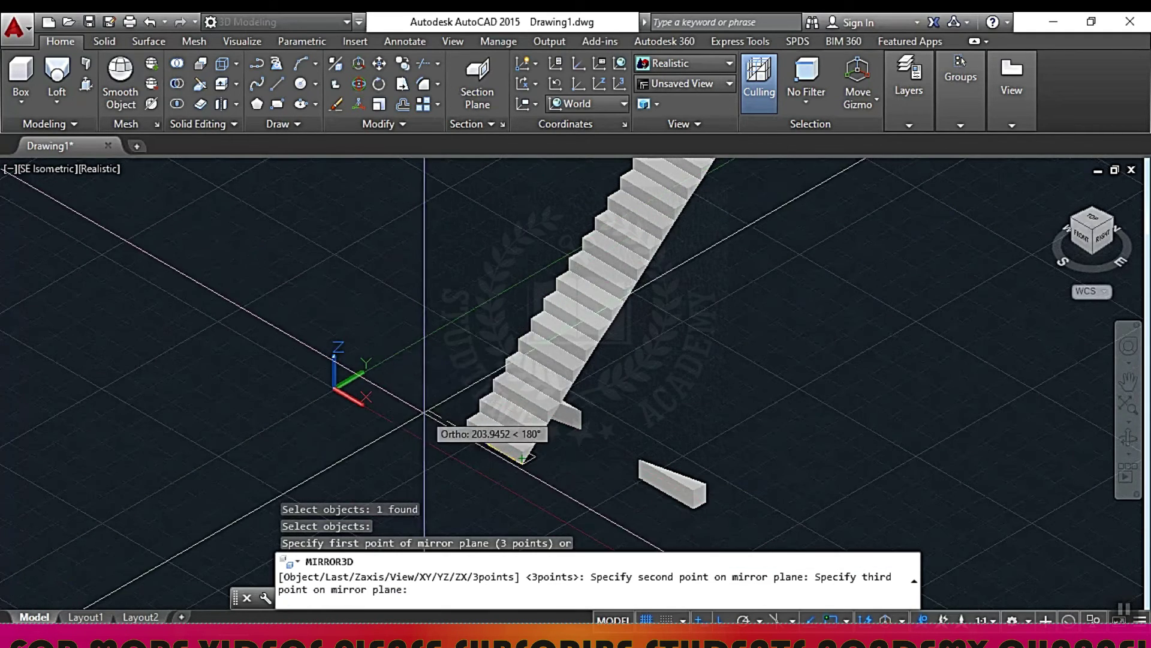
click(522, 262)
click(562, 324)
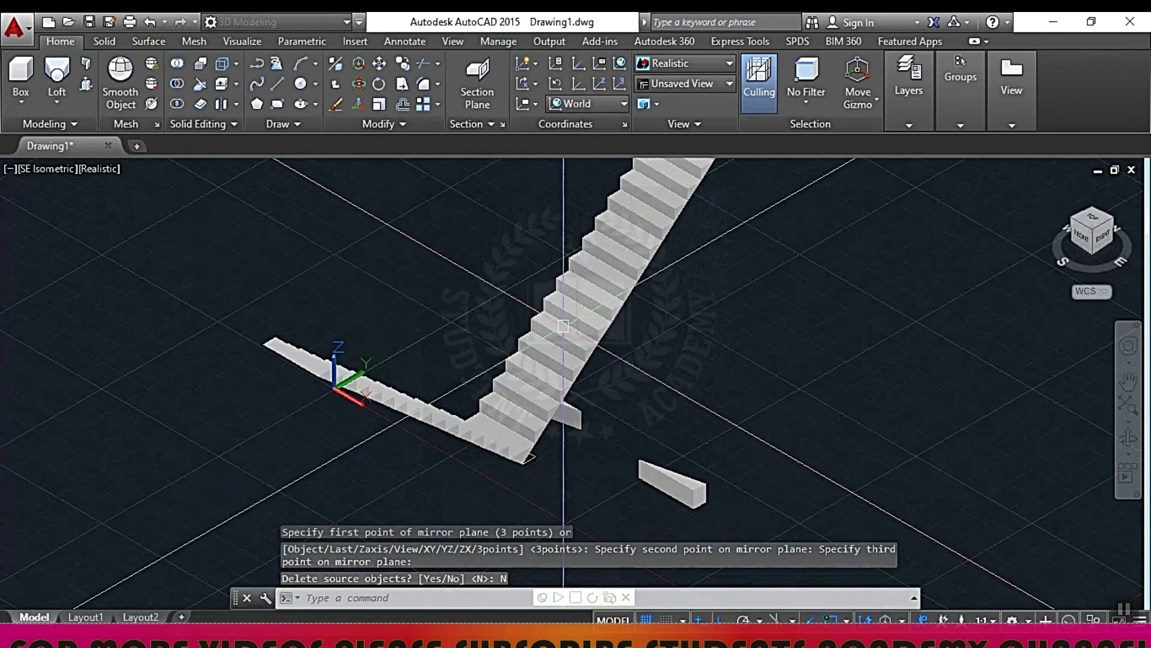
scroll(434, 433, down, 5)
scroll(368, 379, up, 5)
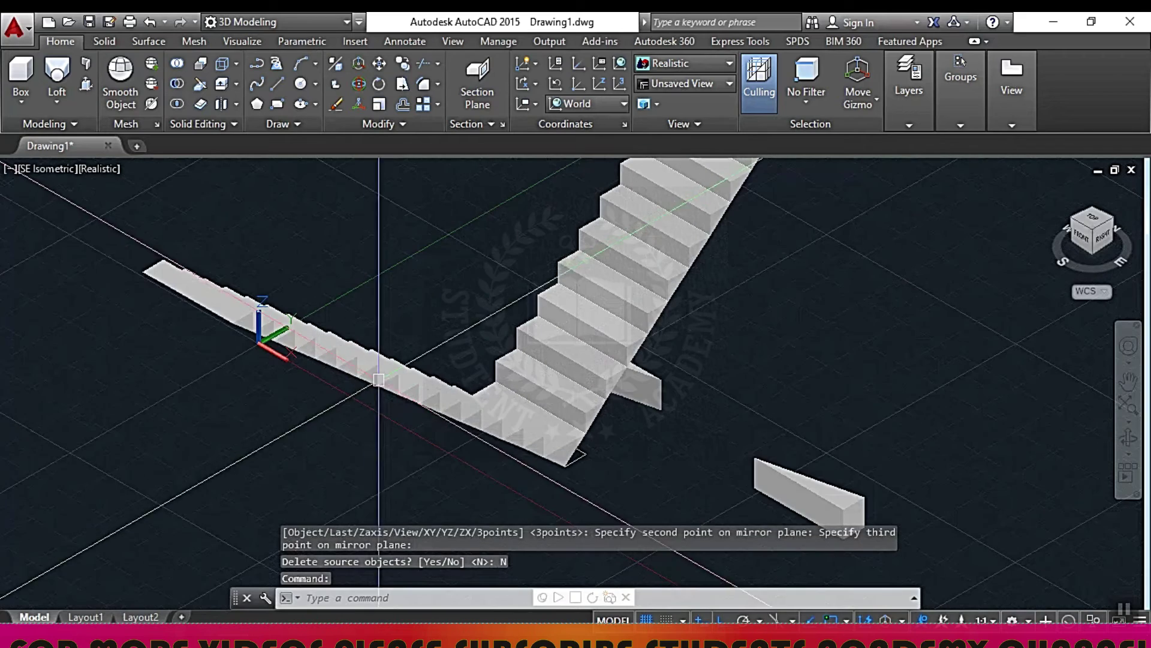
click(465, 415)
- Start moving the mirrored flight with its bottom corner as the base point
text(m)
key(Return)
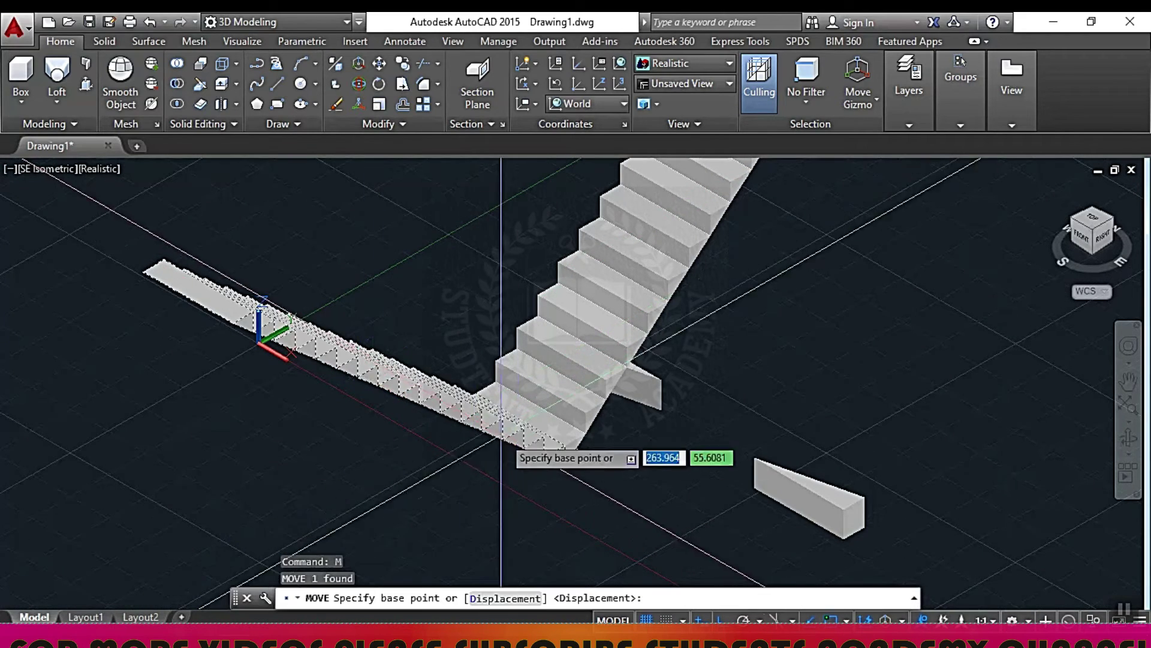
scroll(564, 466, up, 4)
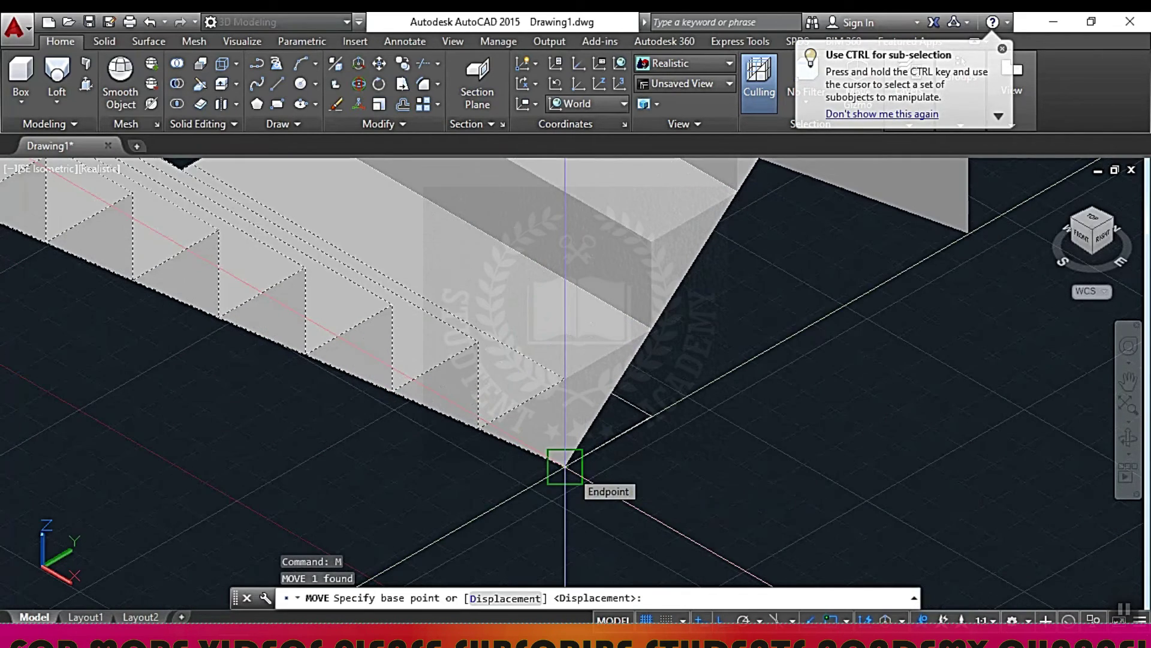
scroll(565, 466, up, 3)
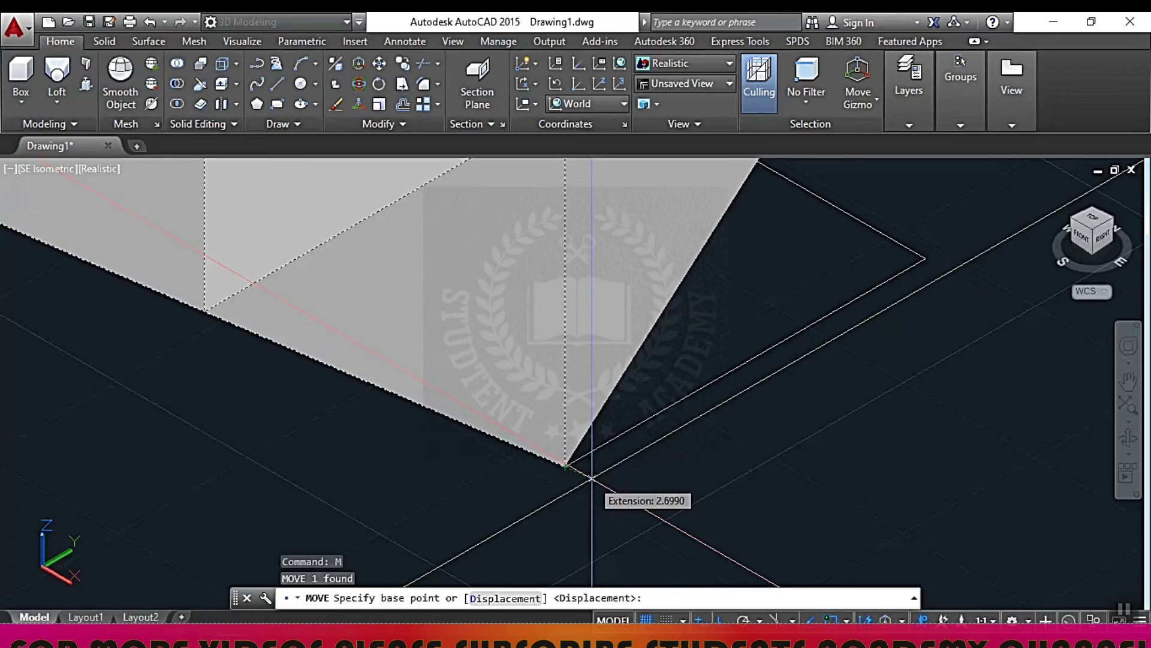
click(591, 478)
scroll(606, 460, down, 2)
scroll(606, 460, down, 2)
scroll(606, 460, down, 2)
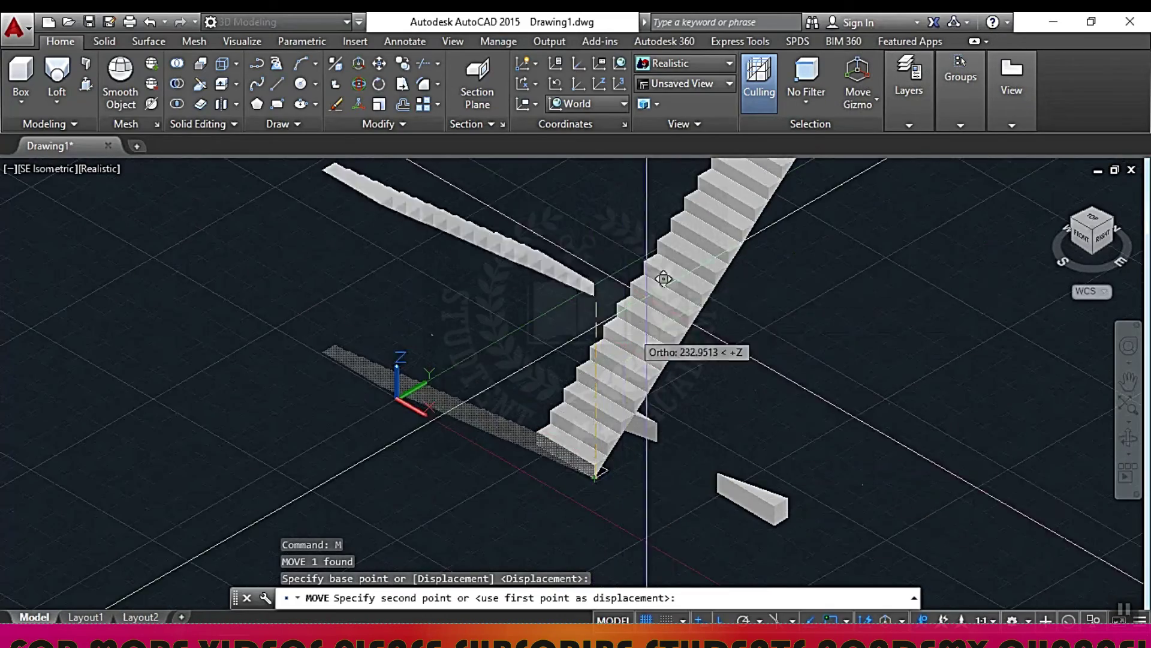
- Place the mirrored flight on the top corner of the original flight
middle_drag(663, 278, 548, 465)
scroll(664, 265, up, 3)
scroll(662, 288, up, 2)
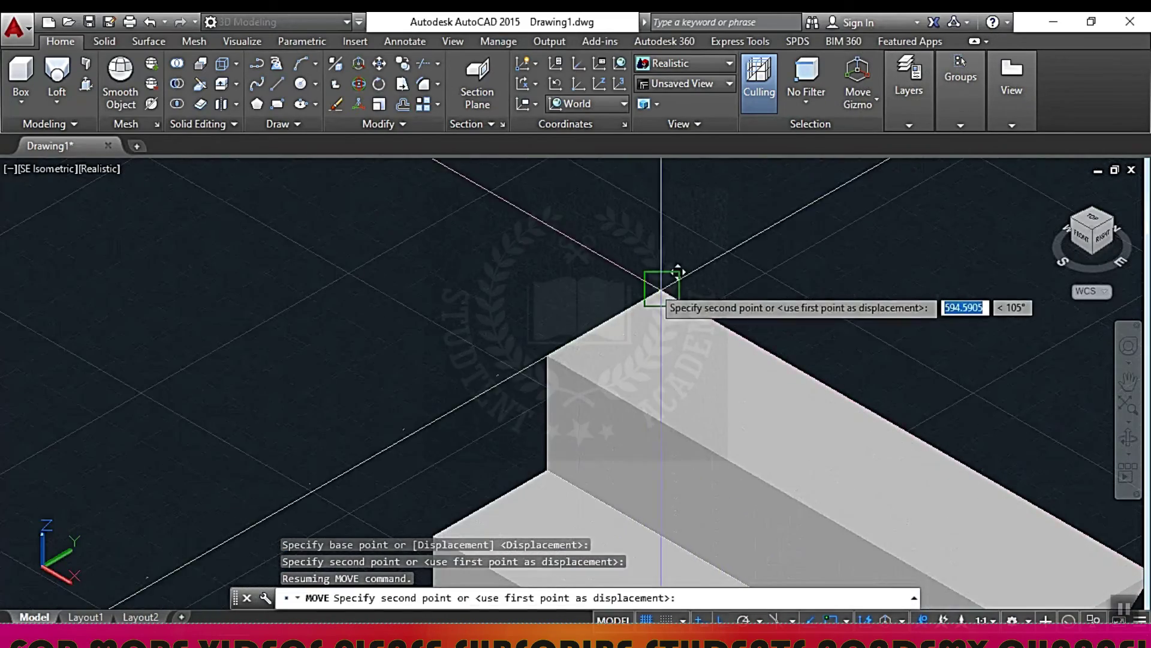
click(660, 289)
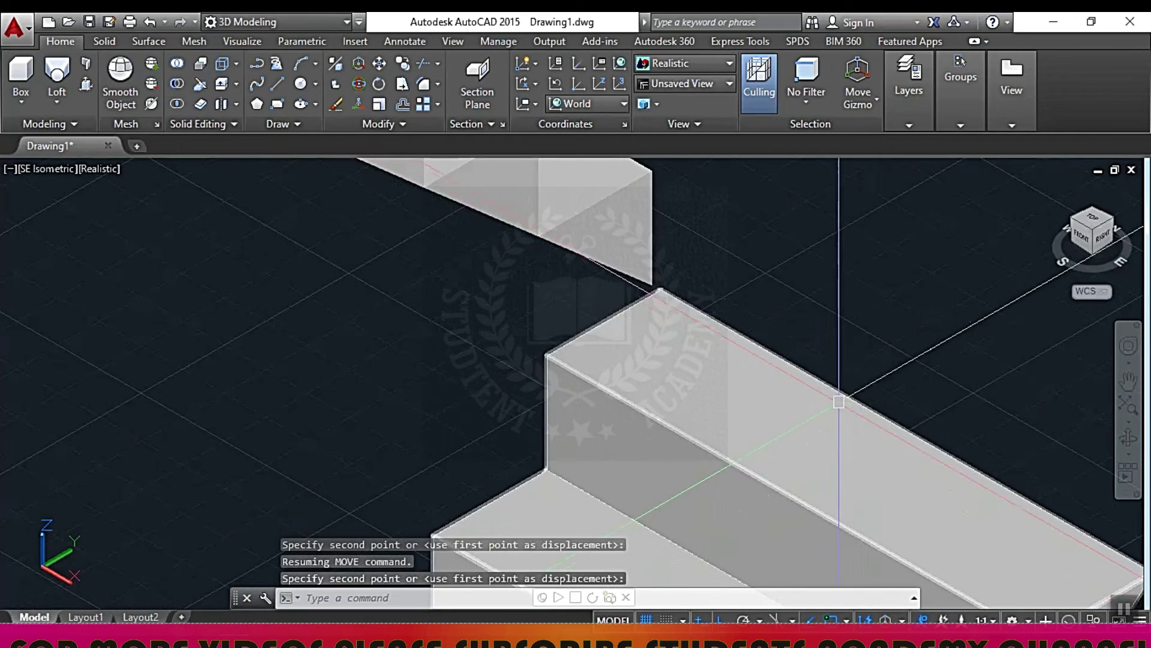
scroll(498, 559, down, 3)
scroll(499, 559, down, 2)
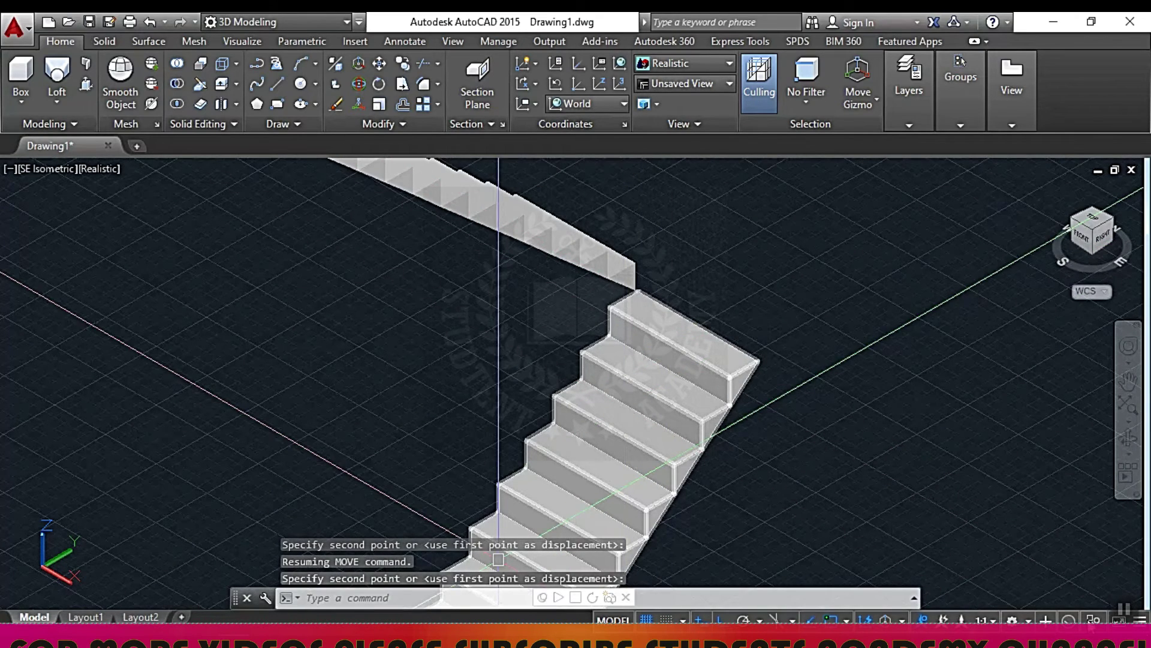
scroll(763, 311, down, 3)
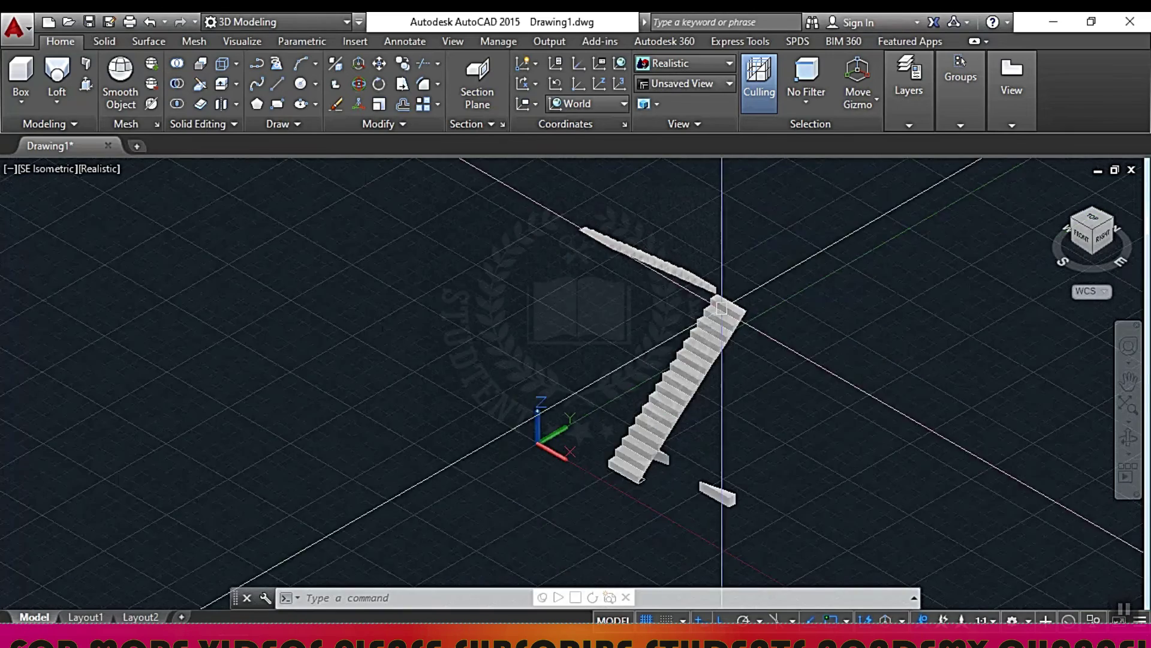
scroll(724, 294, down, 2)
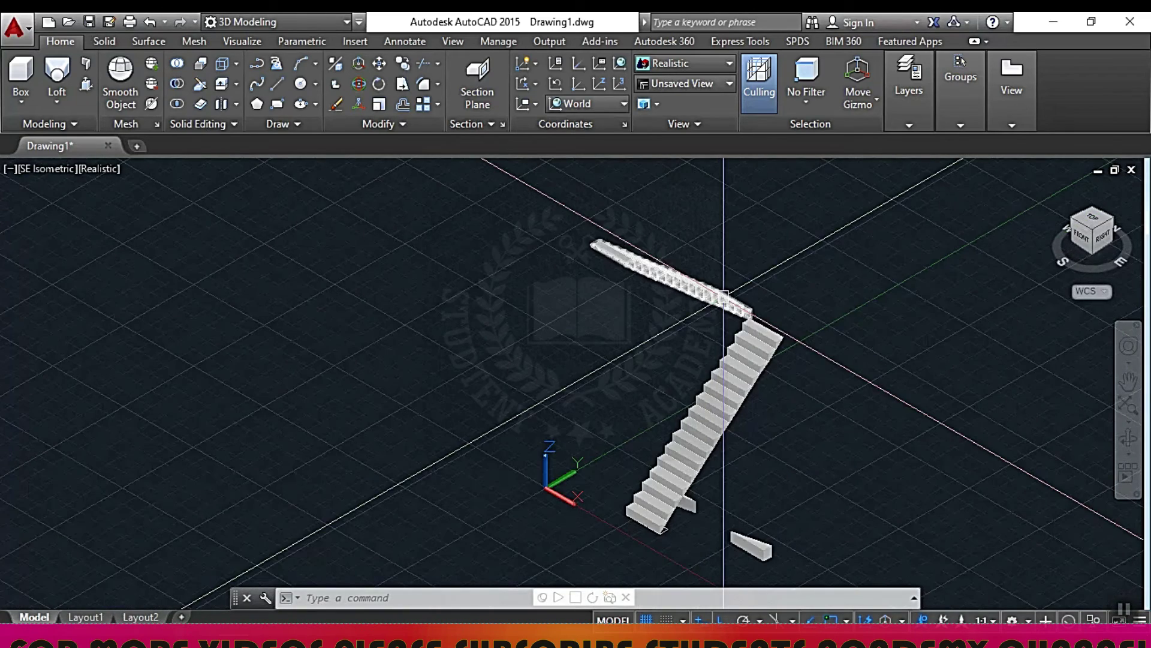
- Orbit with 3DORBIT to see both flights and their turn from above
key(Escape)
key(Escape)
key(Escape)
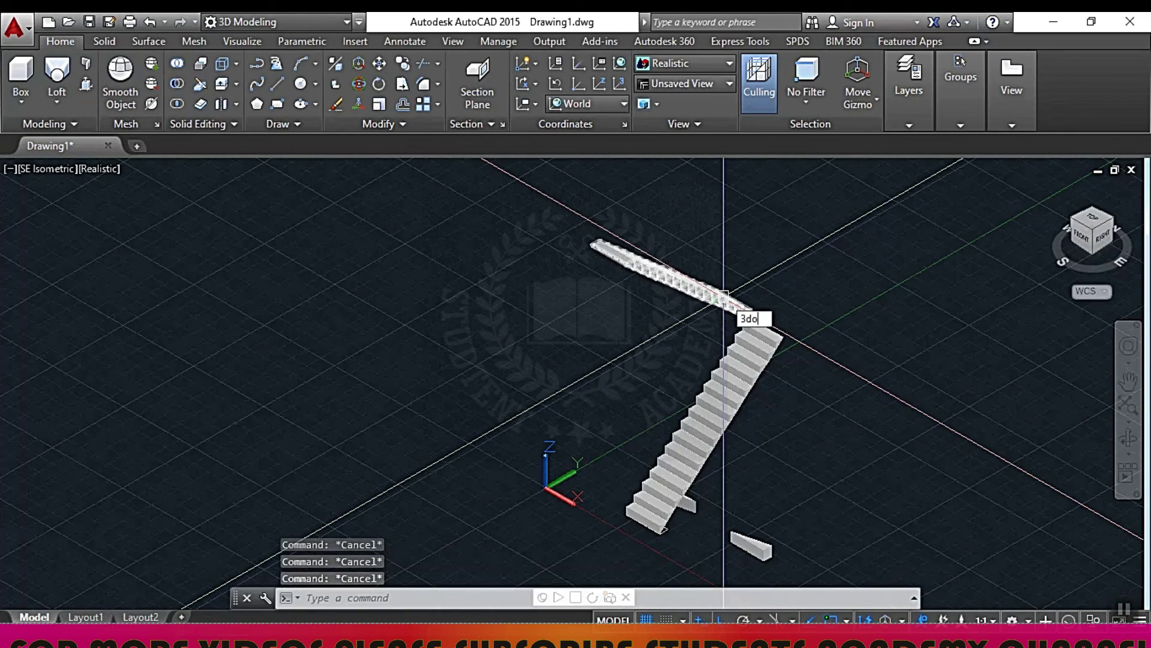
key(Return)
mouse_move(724, 294)
mouse_down()
mouse_move(897, 401)
mouse_move(722, 362)
mouse_move(689, 329)
mouse_move(606, 336)
mouse_move(547, 422)
mouse_move(655, 406)
mouse_move(757, 511)
mouse_up()
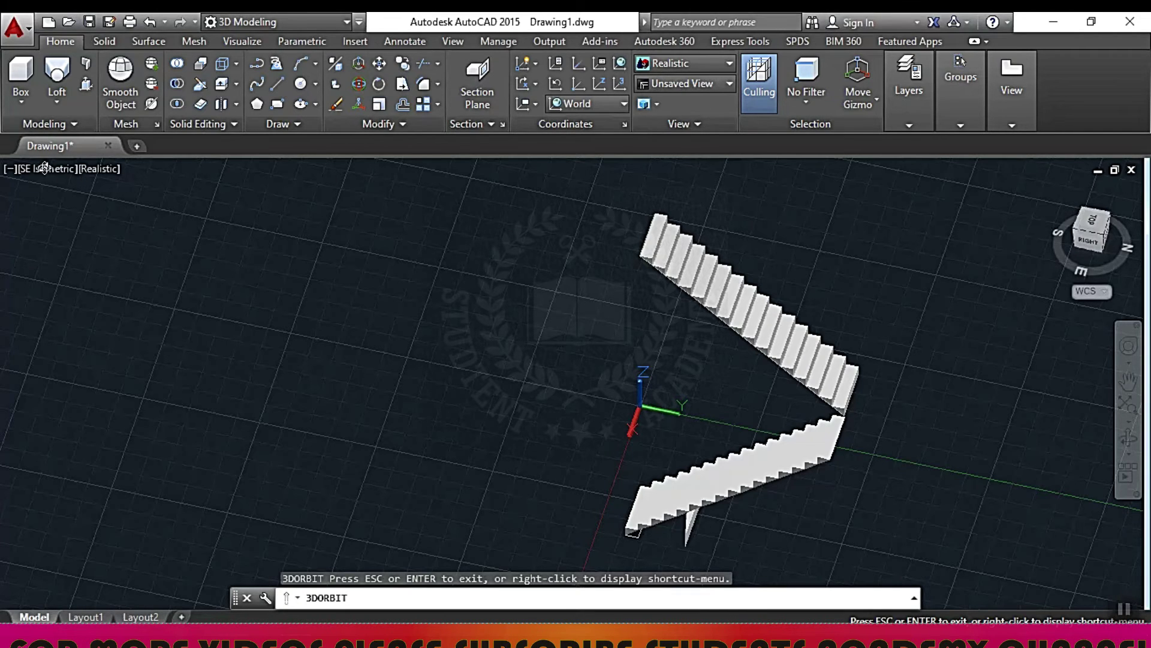
- Switch to the Top view and zoom to frame the stair turn
key(Escape)
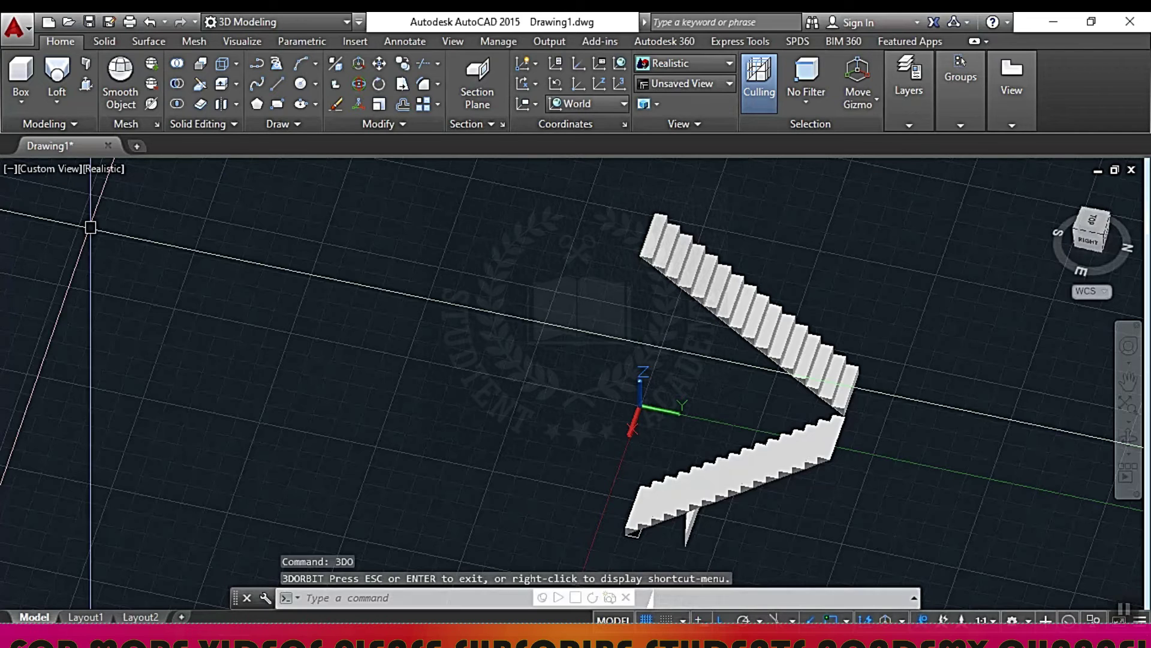
key(Escape)
click(67, 167)
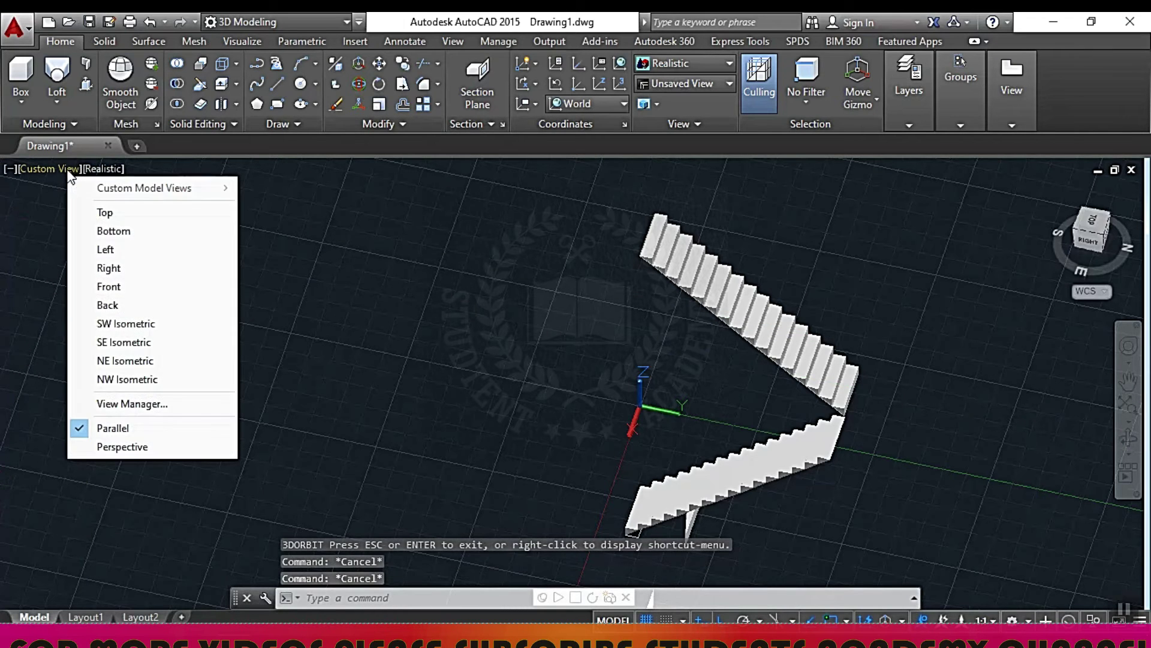
click(106, 214)
scroll(525, 308, down, 2)
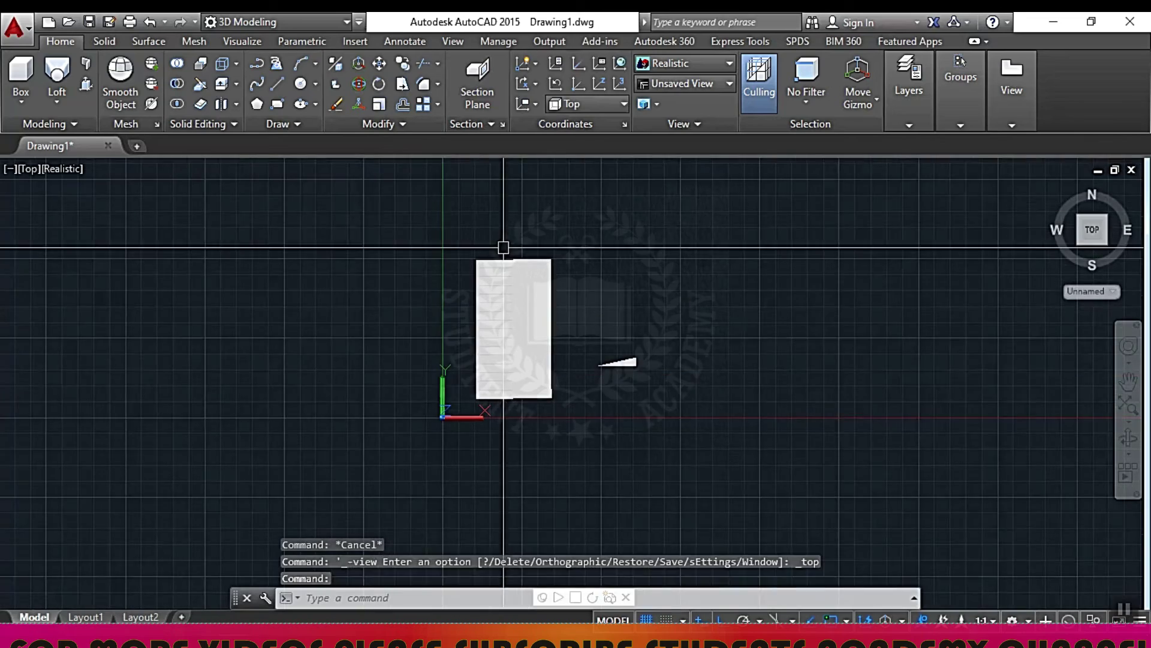
key(Escape)
scroll(532, 254, up, 3)
scroll(596, 296, up, 3)
key(Escape)
key(Escape)
scroll(596, 296, down, 3)
scroll(668, 393, down, 1)
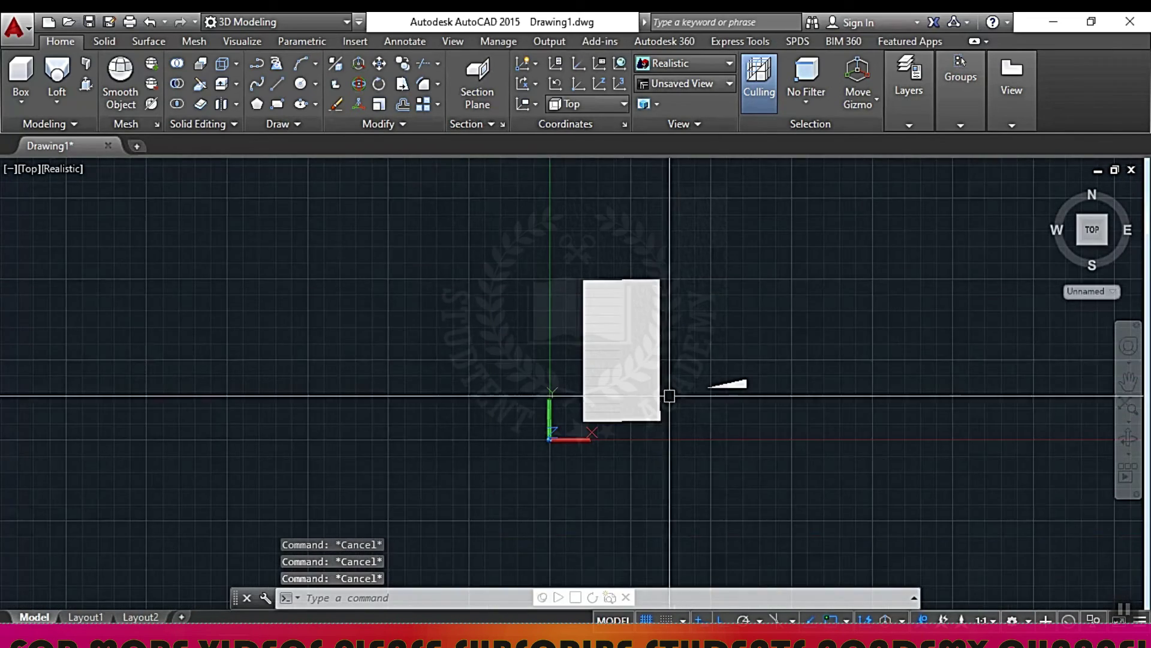
scroll(596, 465, up, 2)
scroll(598, 435, up, 3)
scroll(598, 435, up, 3)
scroll(622, 406, down, 4)
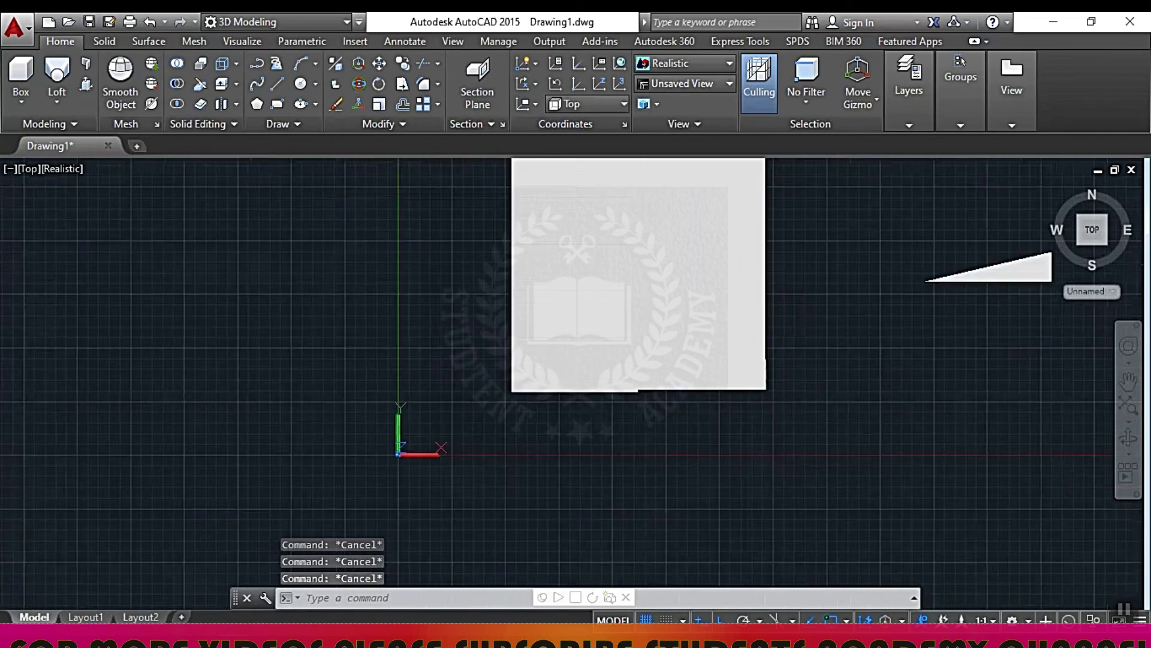
scroll(653, 416, down, 2)
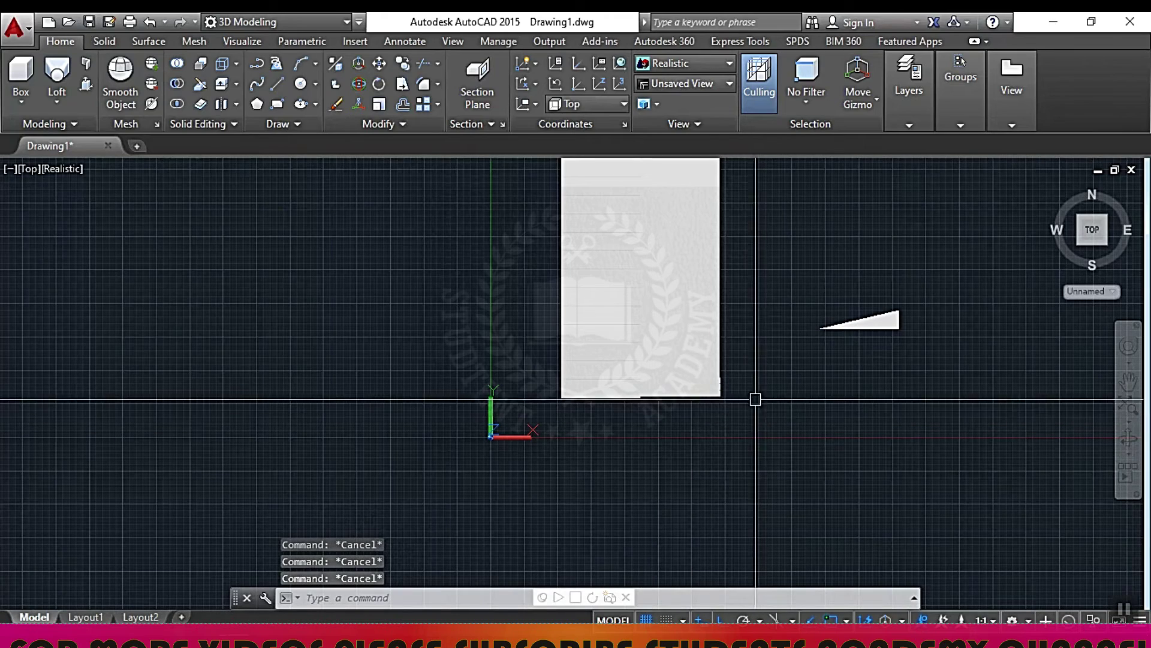
mouse_move(1092, 229)
click(1082, 244)
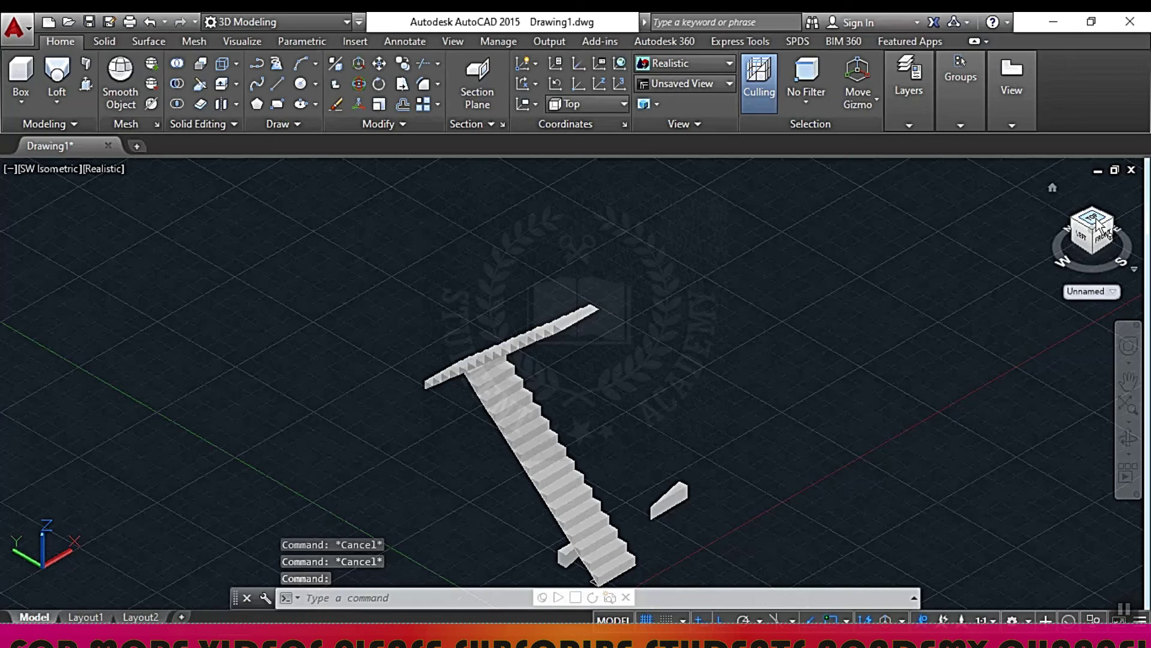
click(1098, 224)
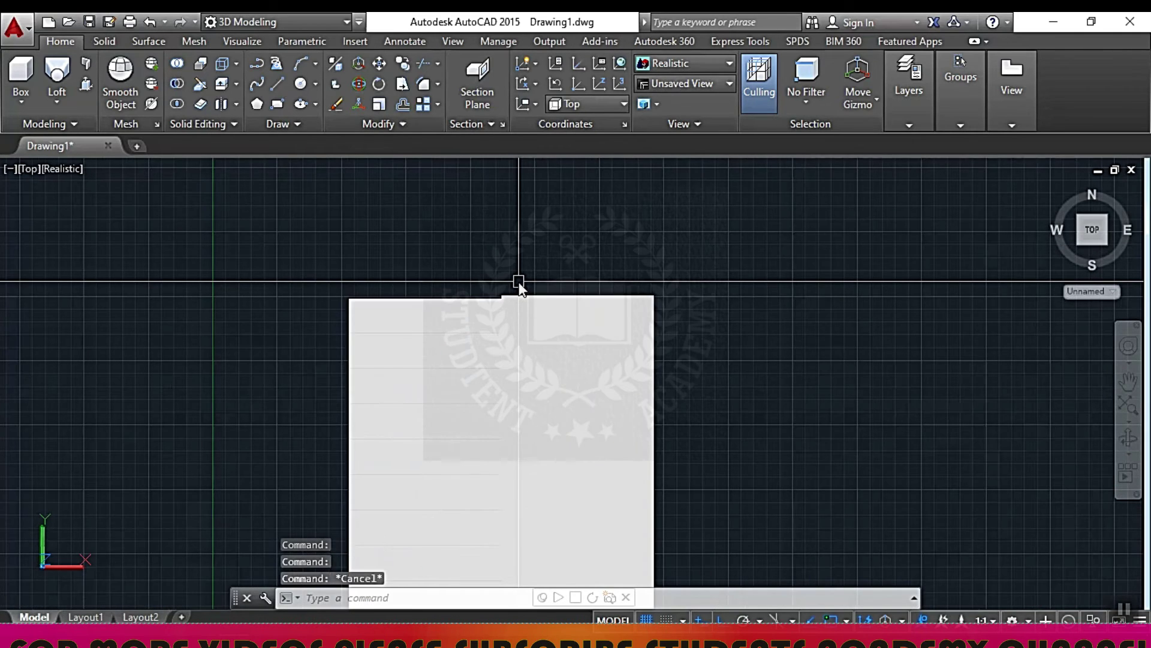
text(rec)
- Draw the landing rectangle by two opposite corners over the turn, then view SW isometric
key(Return)
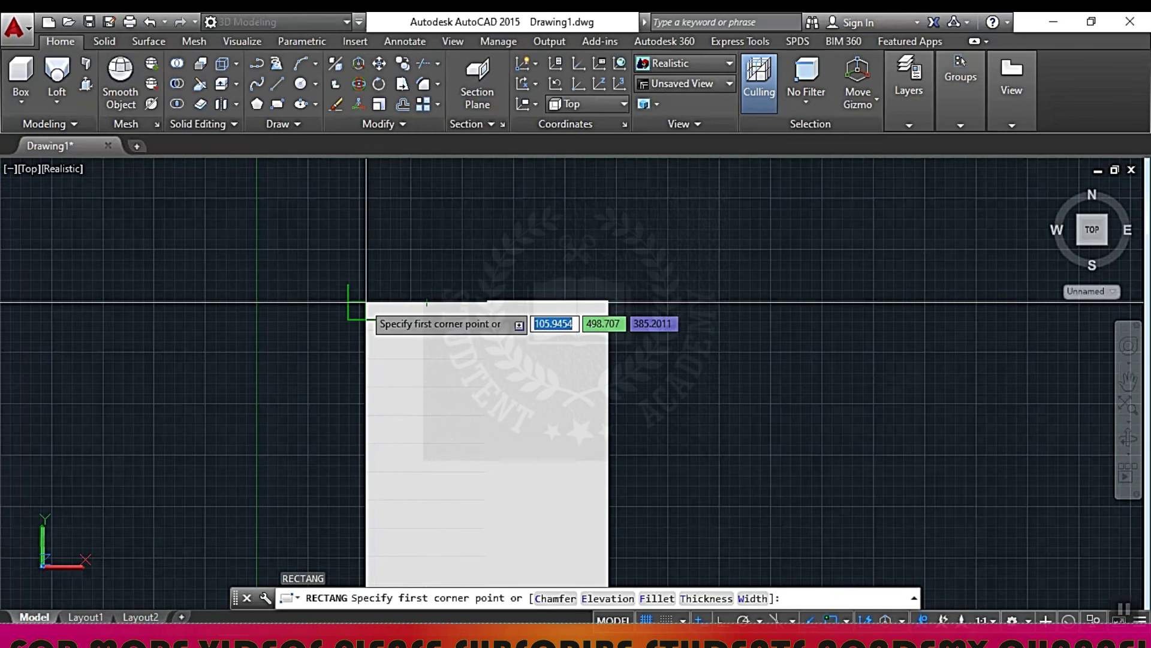
click(366, 302)
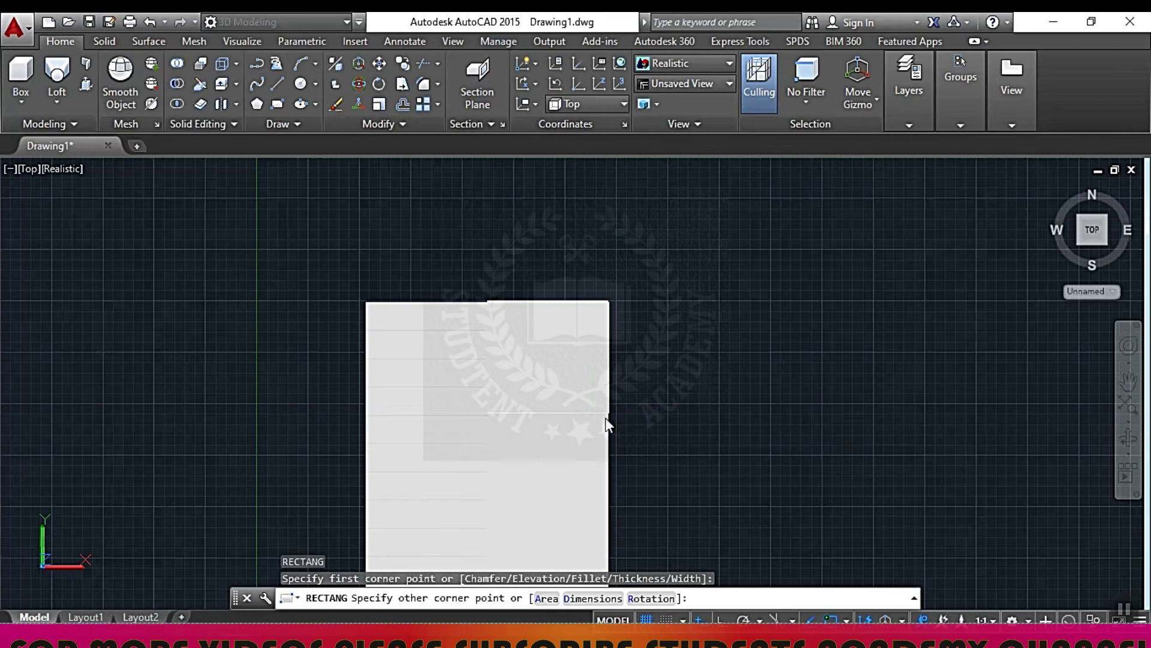
click(609, 413)
mouse_move(1091, 230)
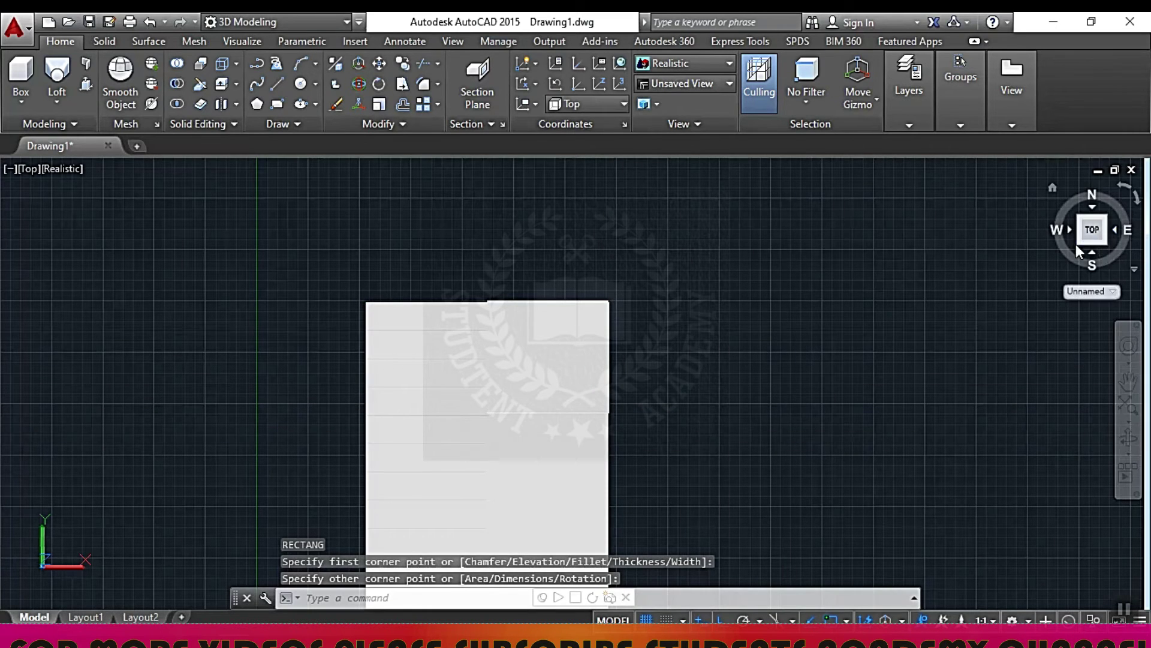
click(1081, 243)
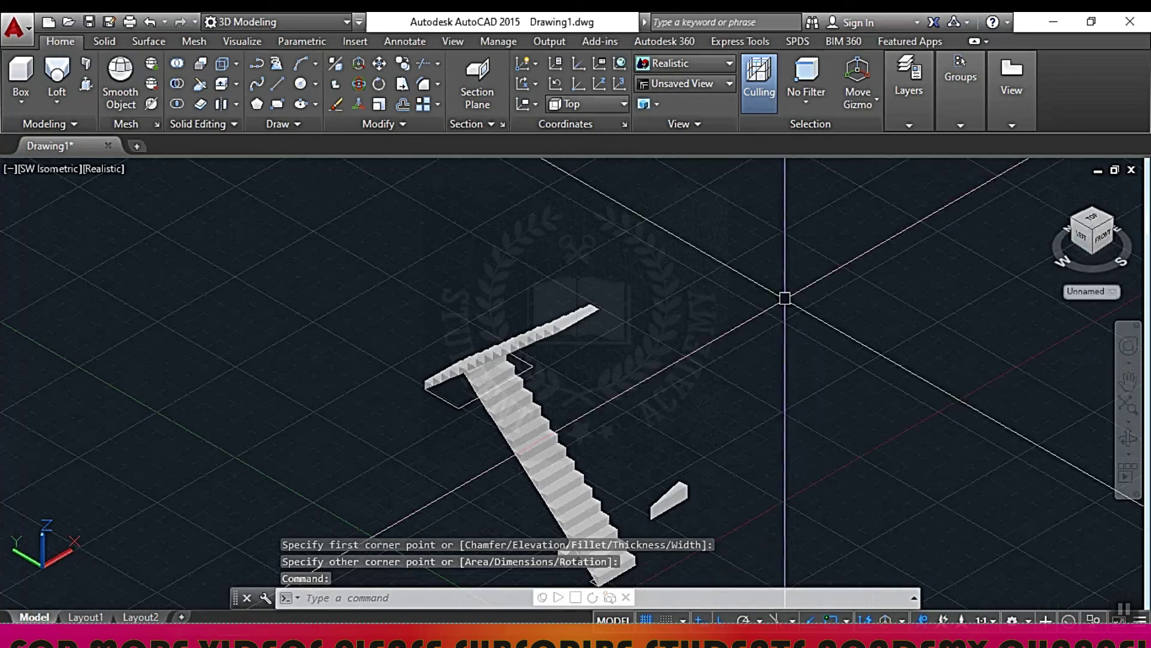
- Move the landing rectangle from its corner onto the stair flights' junction corner
scroll(441, 381, up, 2)
key(Escape)
key(Escape)
key(Escape)
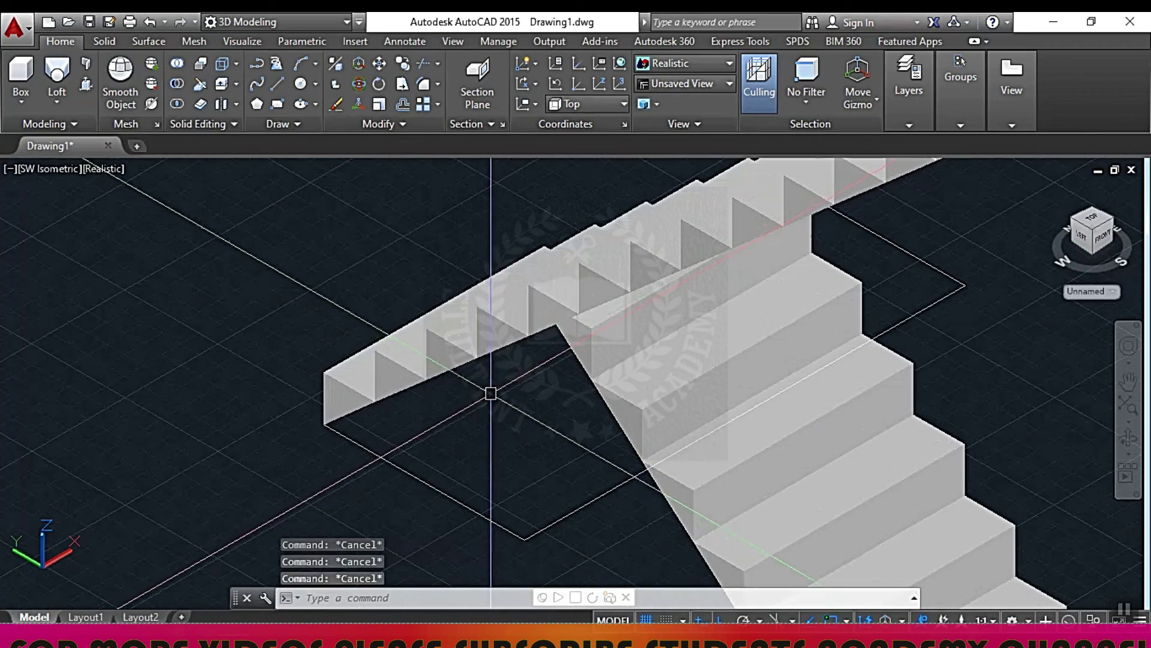
text(m)
key(Return)
click(477, 511)
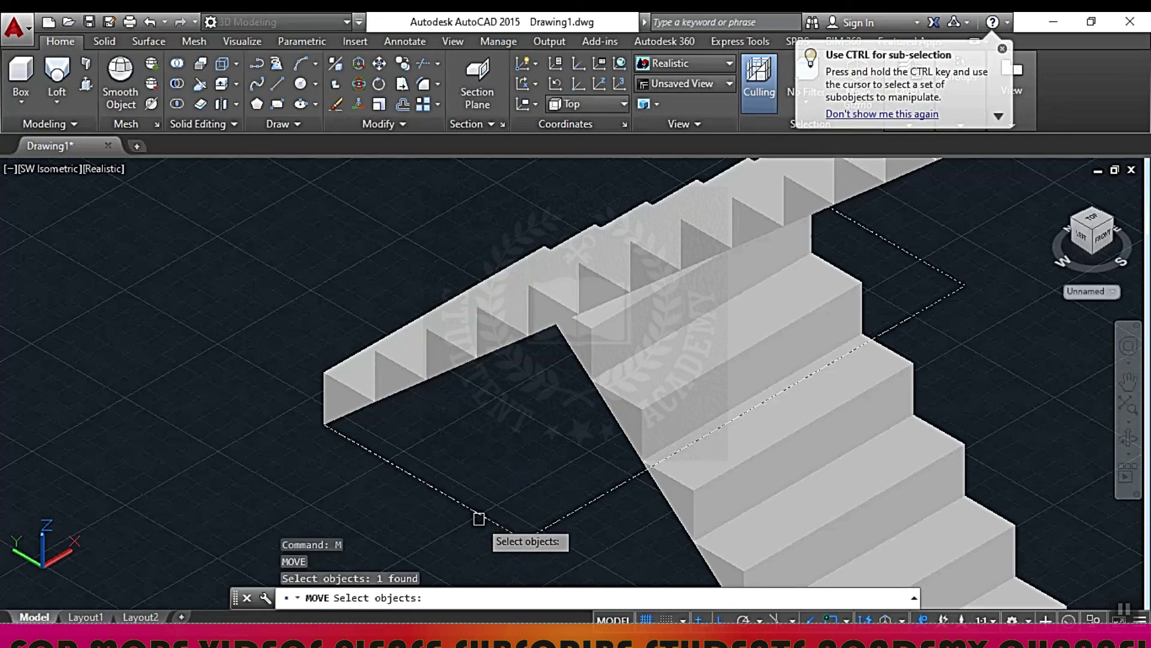
key(Return)
click(524, 539)
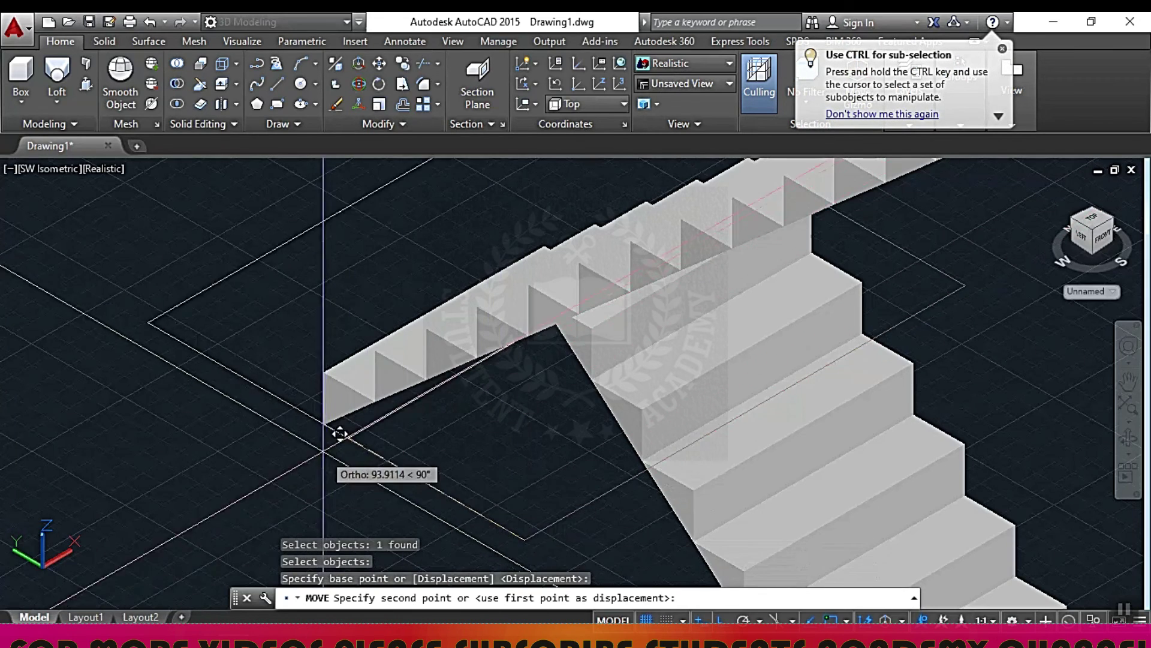
scroll(334, 420, up, 3)
click(330, 343)
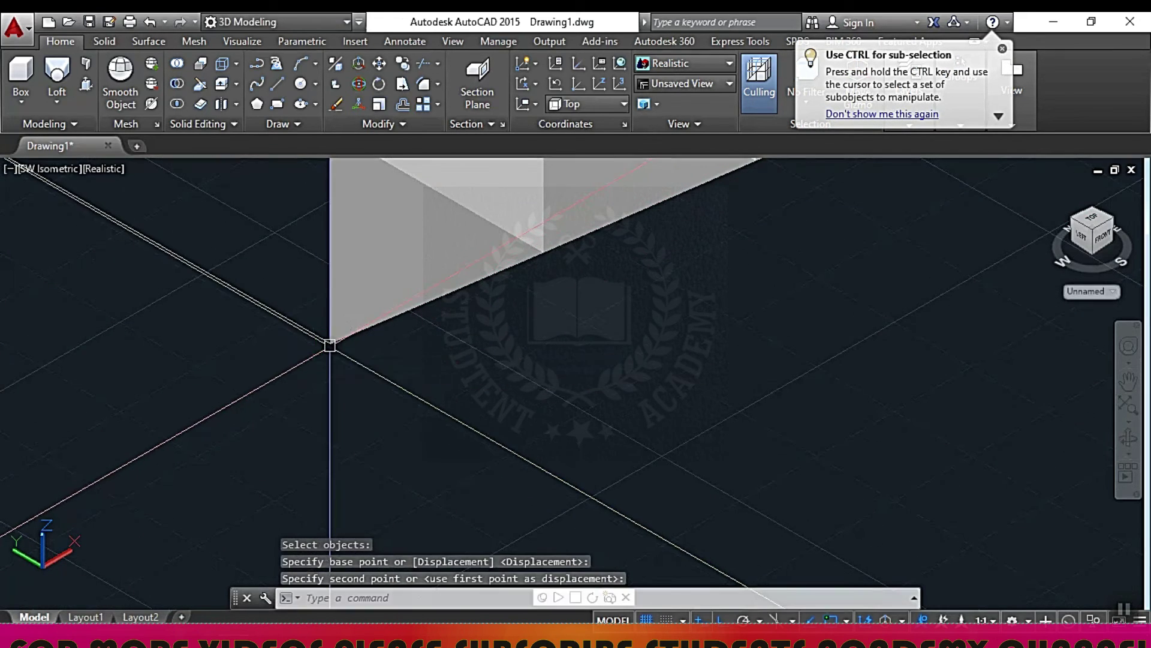
- Switch to SE isometric and pan to centre the landing and stairs
mouse_move(330, 343)
middle_down()
mouse_move(429, 391)
mouse_move(458, 422)
middle_up()
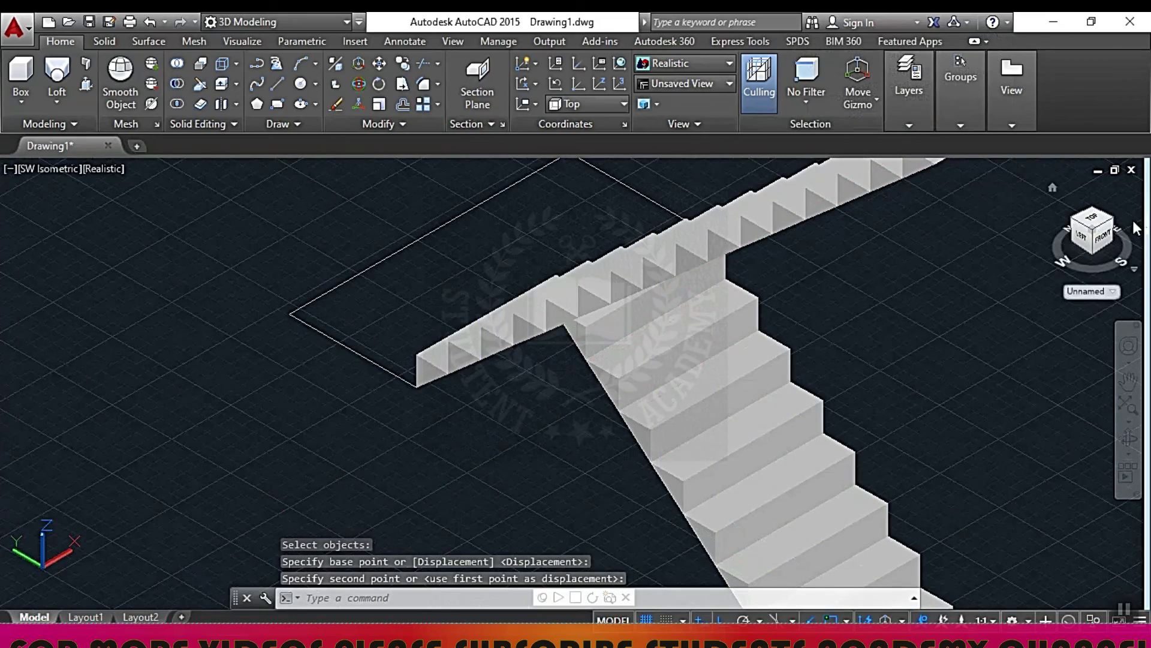
click(1114, 230)
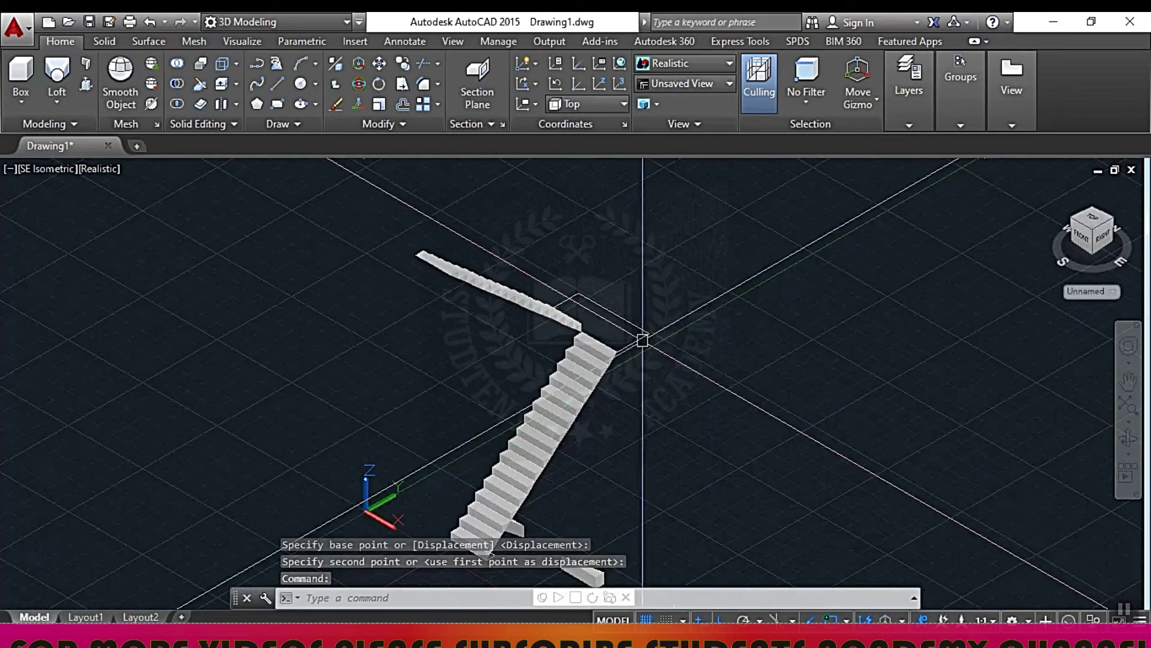
scroll(617, 339, up, 3)
scroll(629, 360, up, 2)
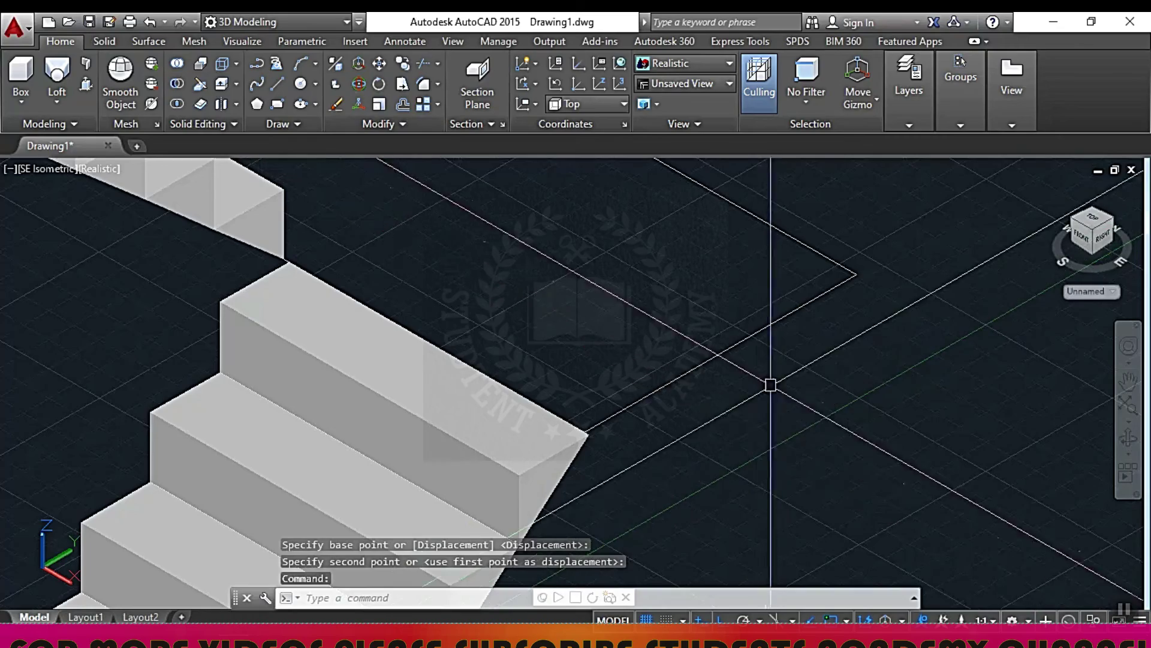
scroll(755, 356, down, 3)
scroll(584, 367, up, 1)
middle_drag(583, 367, 411, 452)
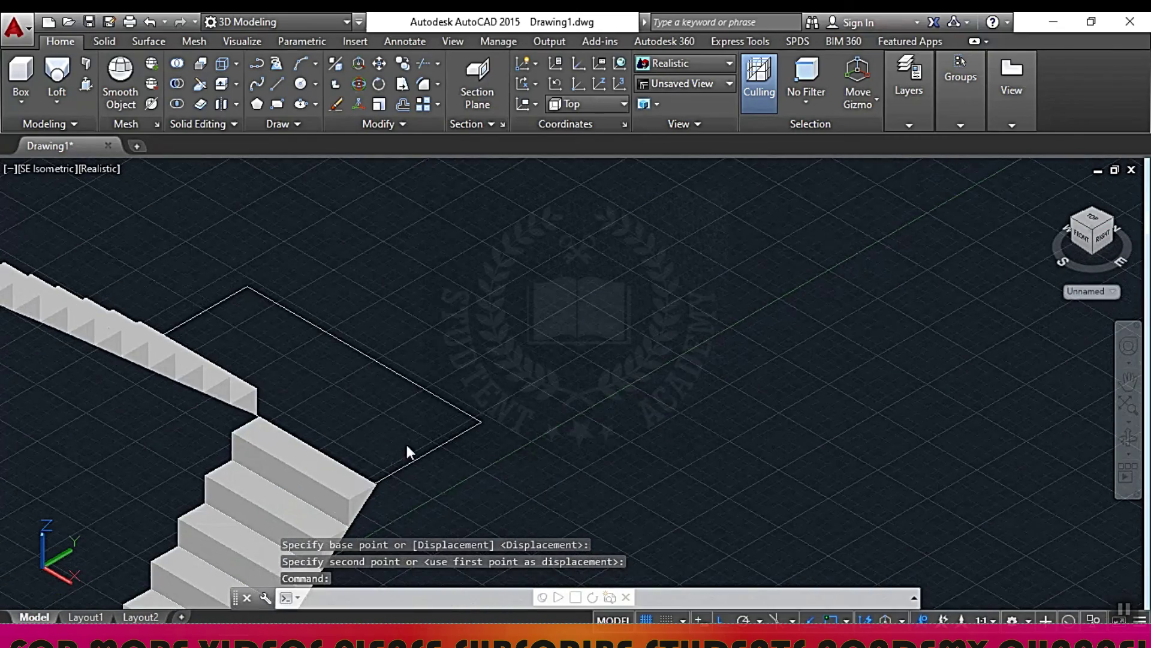
scroll(451, 412, up, 2)
middle_drag(455, 391, 640, 442)
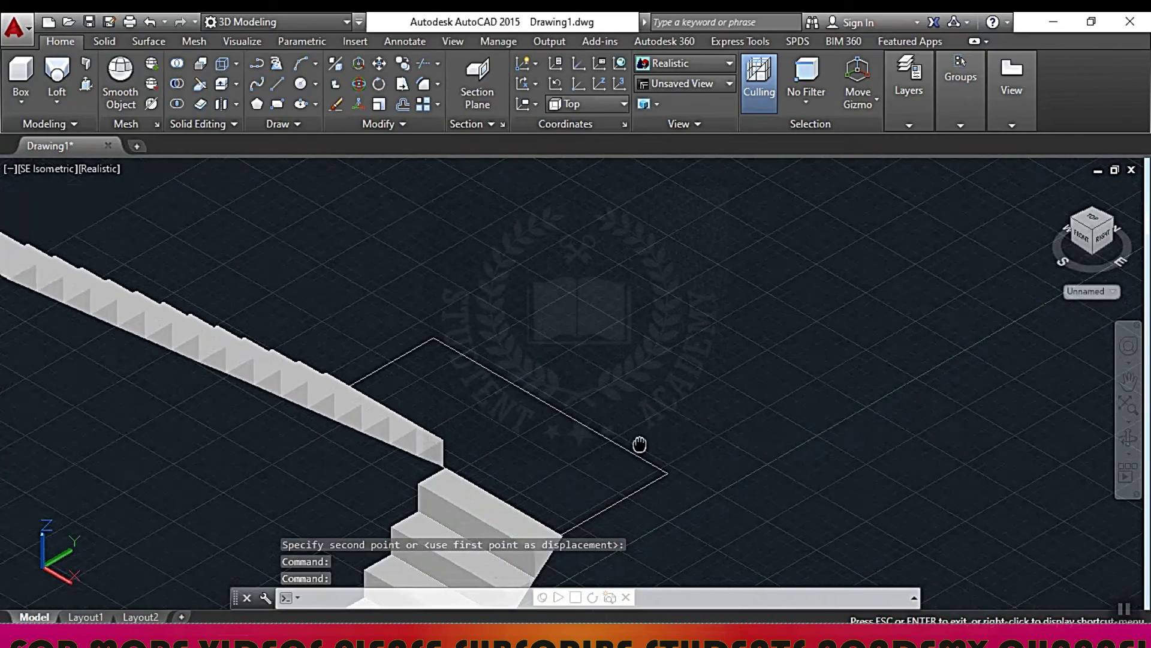
click(85, 84)
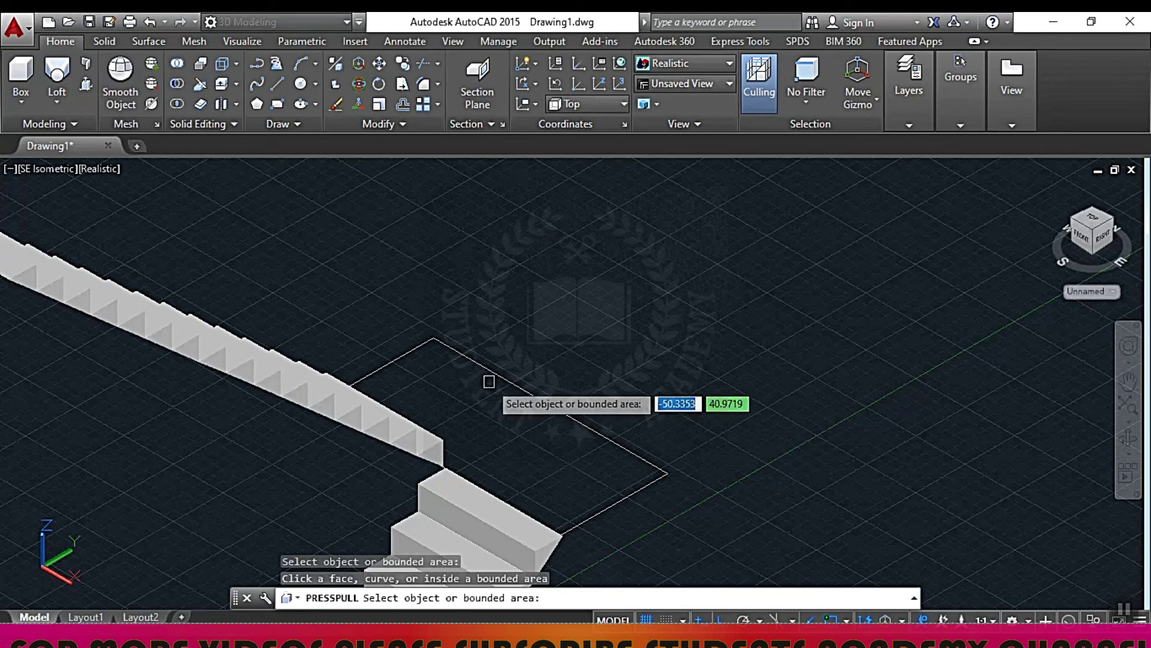
scroll(480, 420, down, 3)
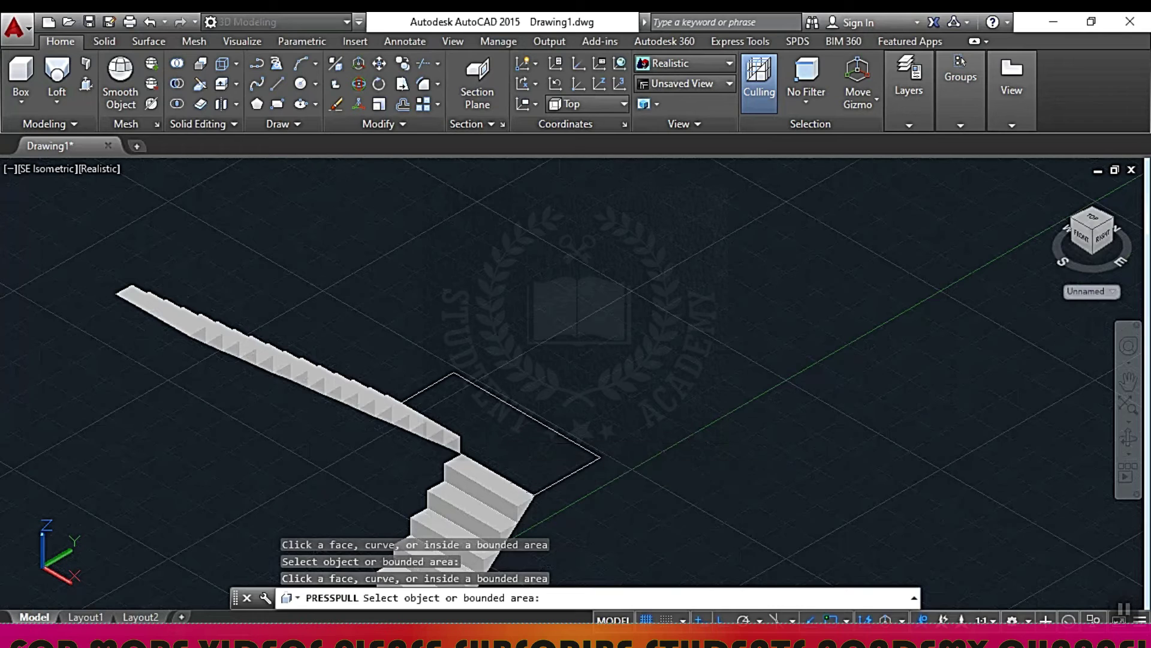
middle_drag(513, 450, 487, 336)
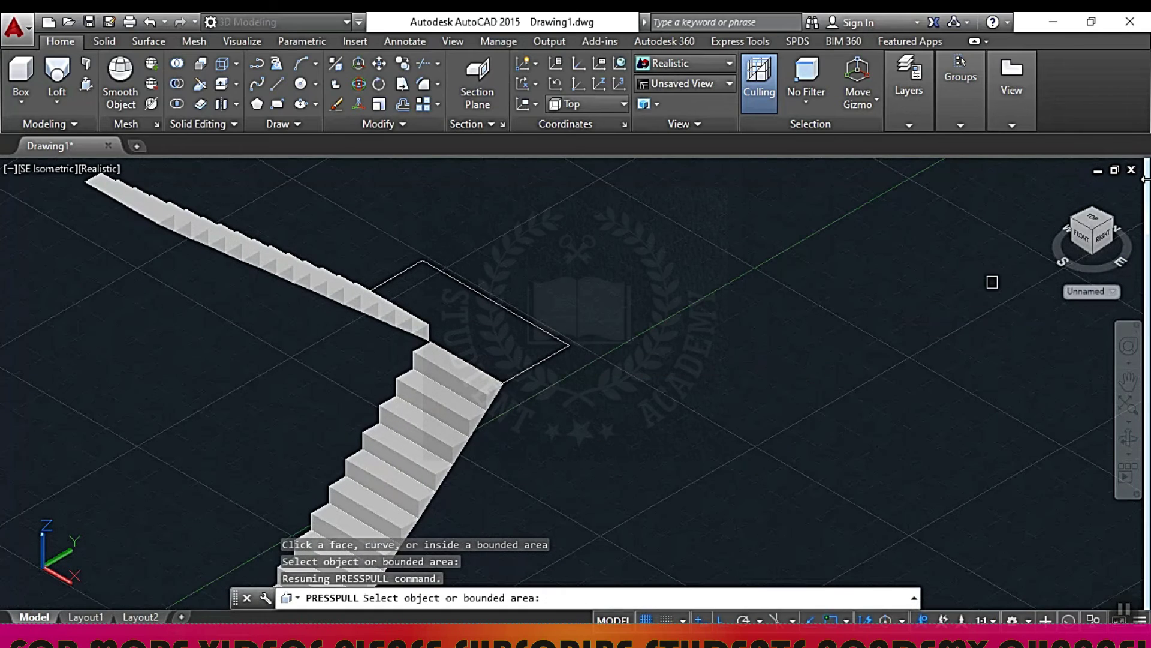
click(1096, 239)
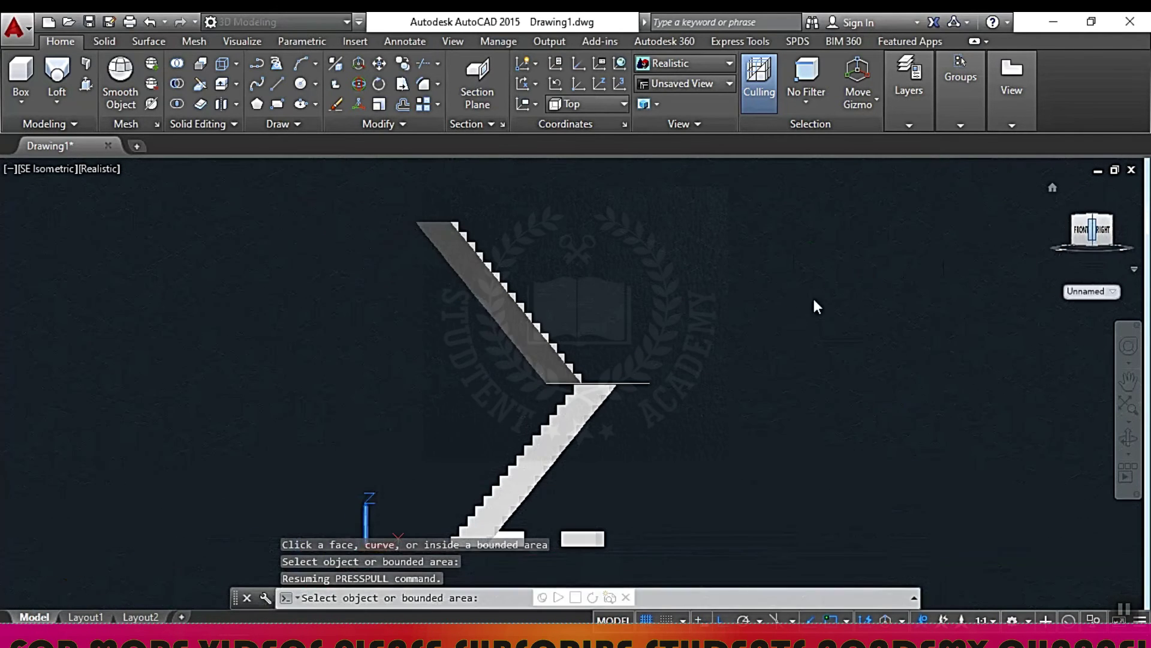
click(1092, 222)
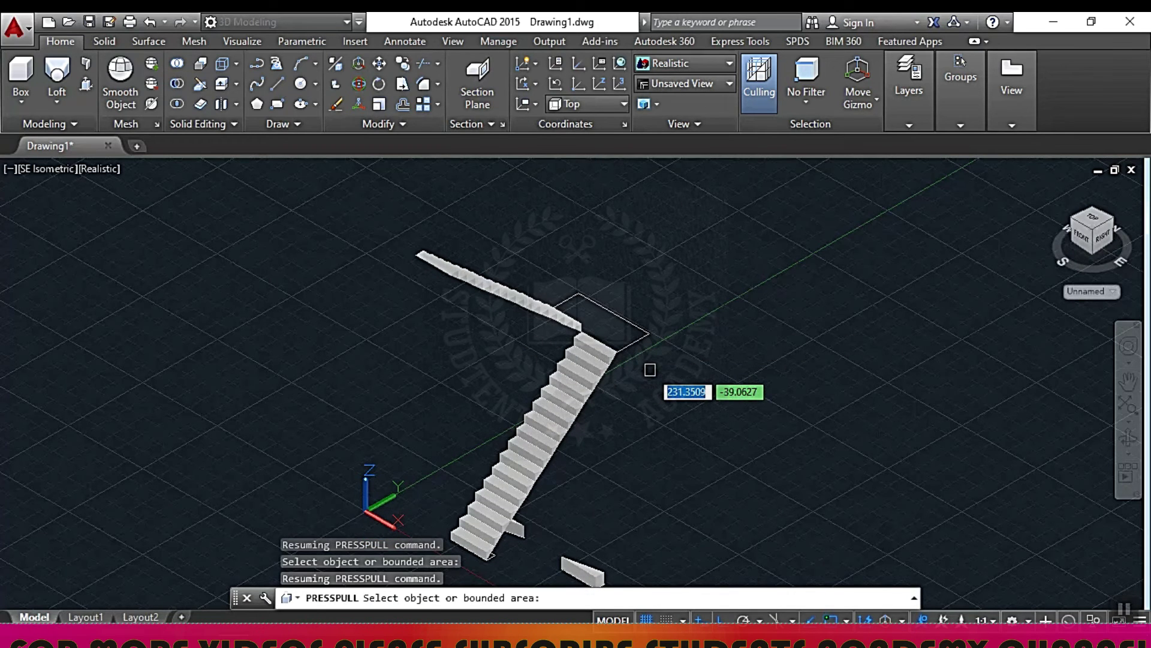
key(Return)
text(m)
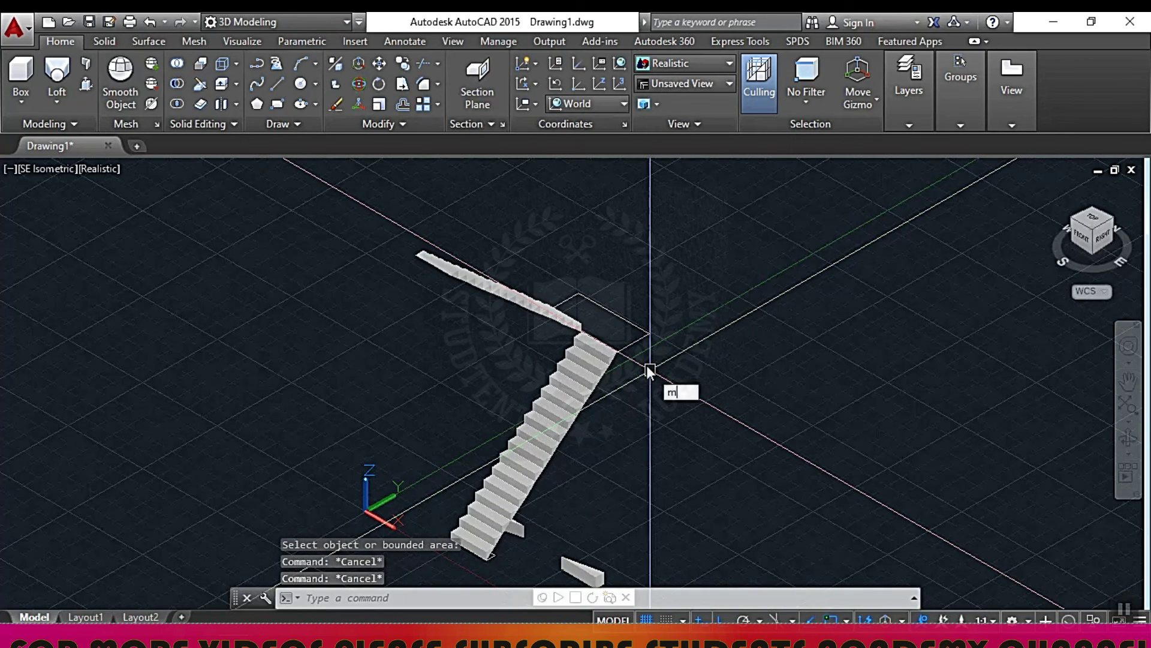
key(Return)
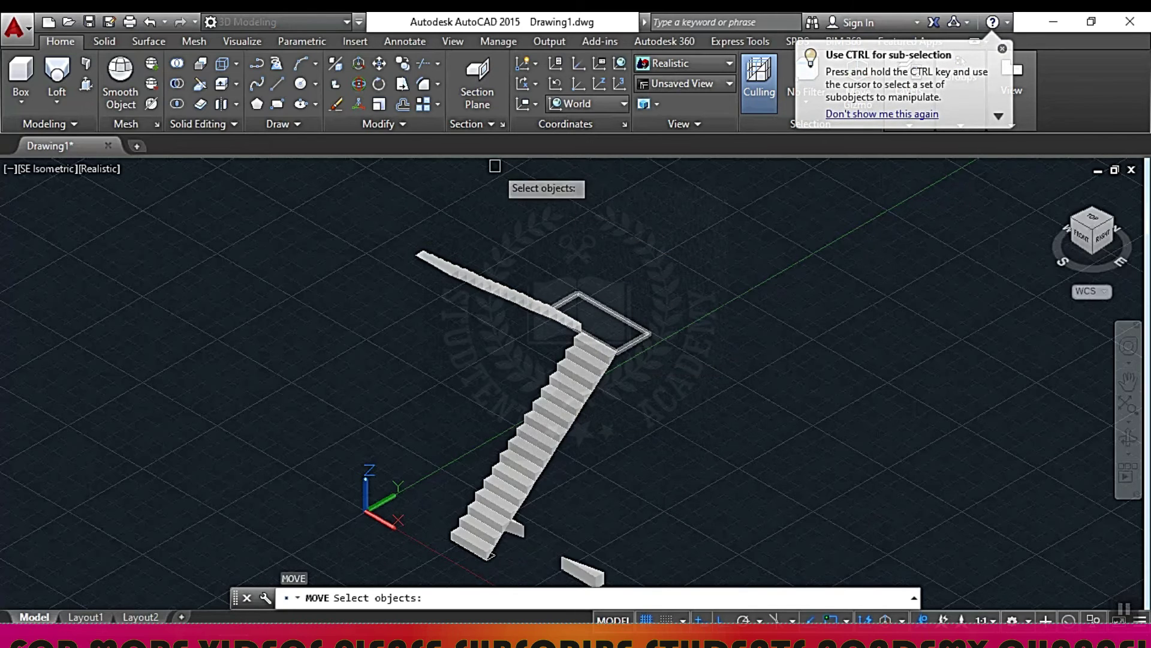
key(Escape)
key(Escape)
key(Escape)
key(Escape)
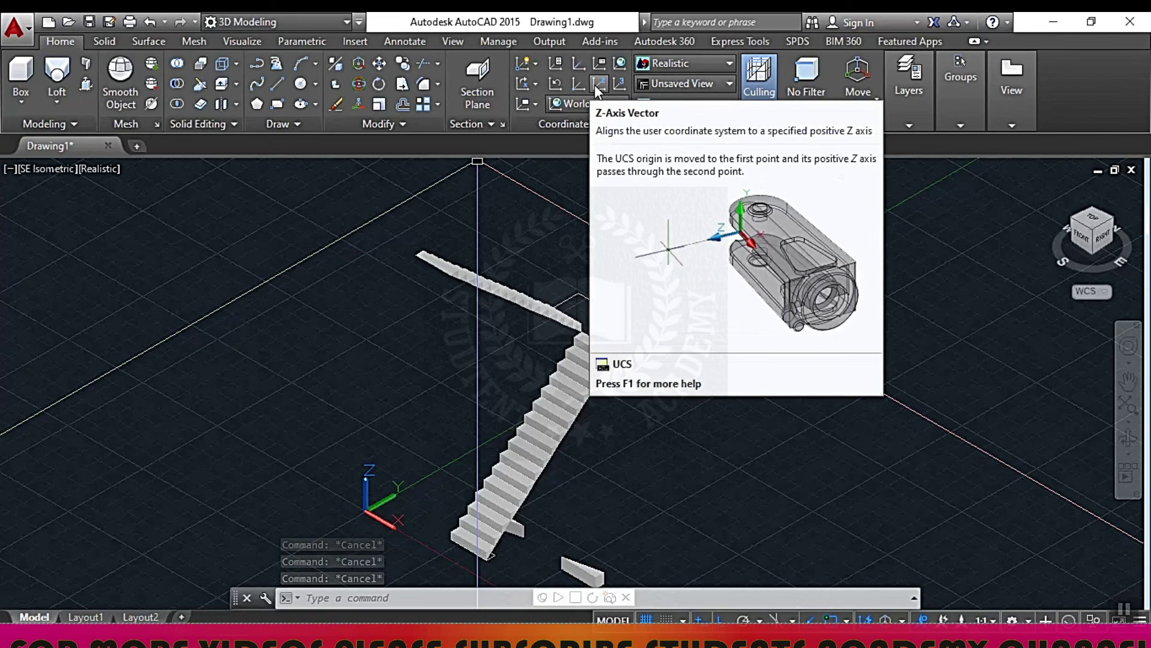
- Set the UCS origin at the landing corner with the Z axis pointing straight up
click(595, 85)
scroll(666, 327, up, 2)
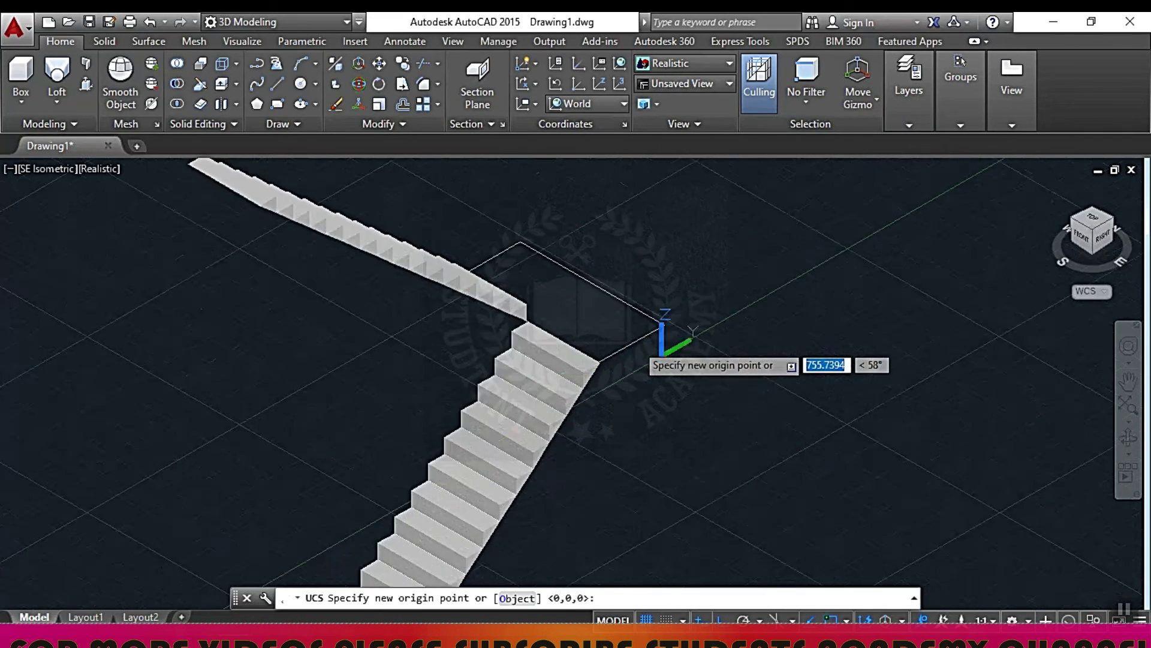
scroll(689, 312, up, 2)
scroll(712, 297, up, 2)
click(713, 296)
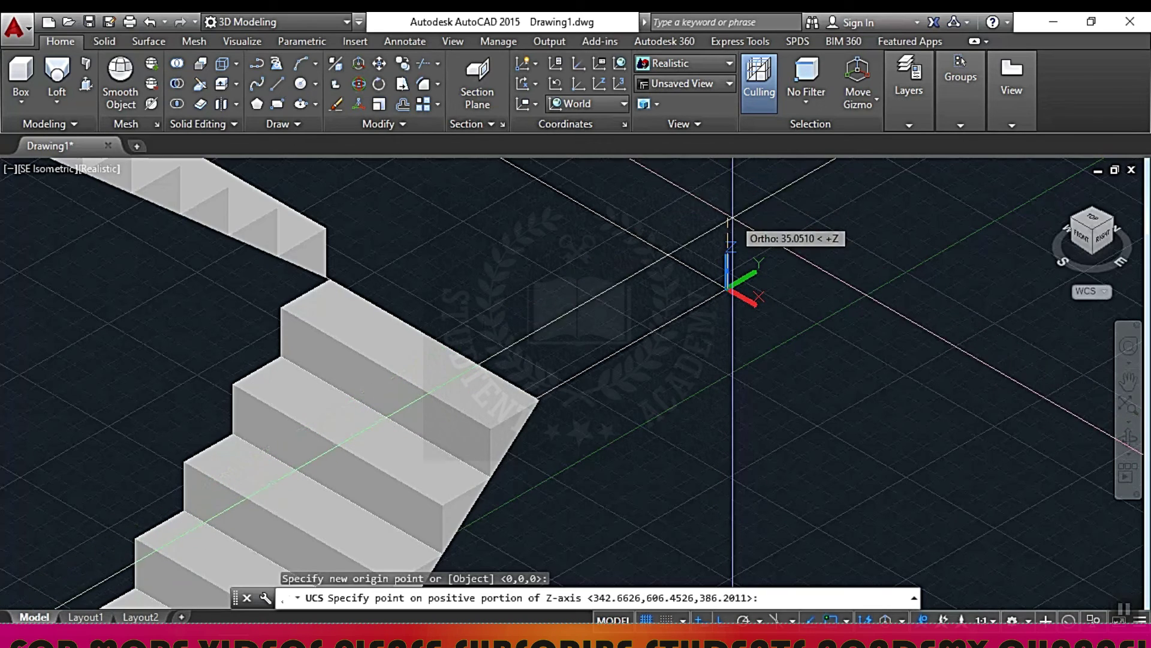
click(736, 198)
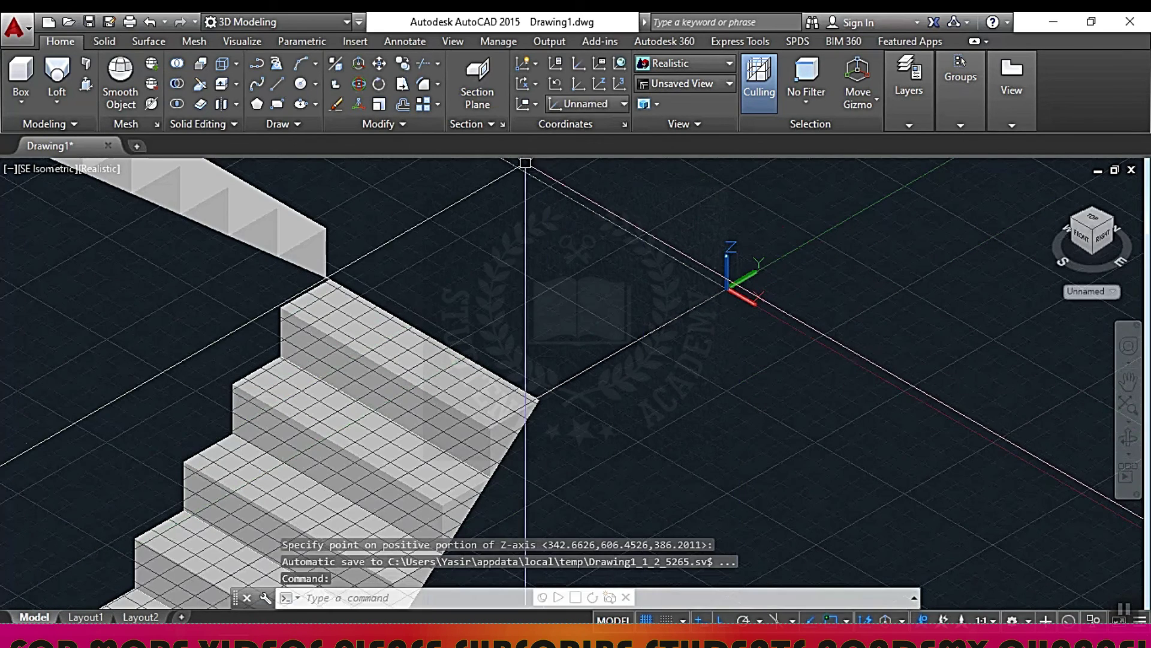
- Press-pull the inside of the landing rectangle upward into a thin slab
click(86, 84)
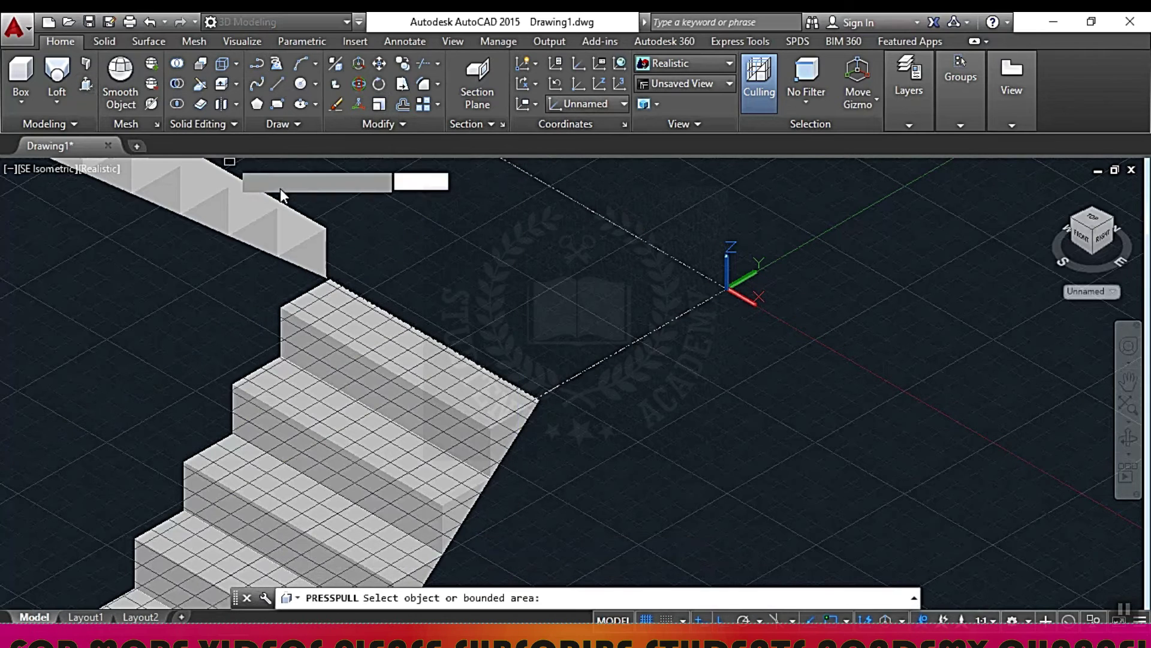
click(598, 310)
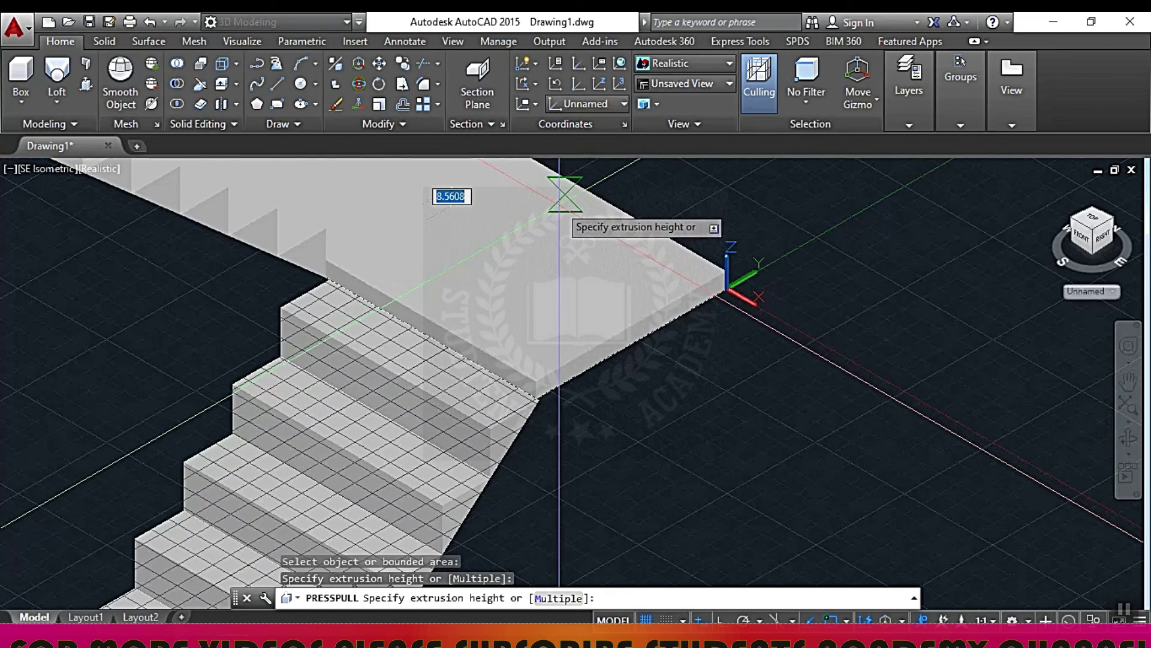
scroll(558, 204, up, 1)
scroll(556, 216, up, 1)
scroll(555, 228, up, 1)
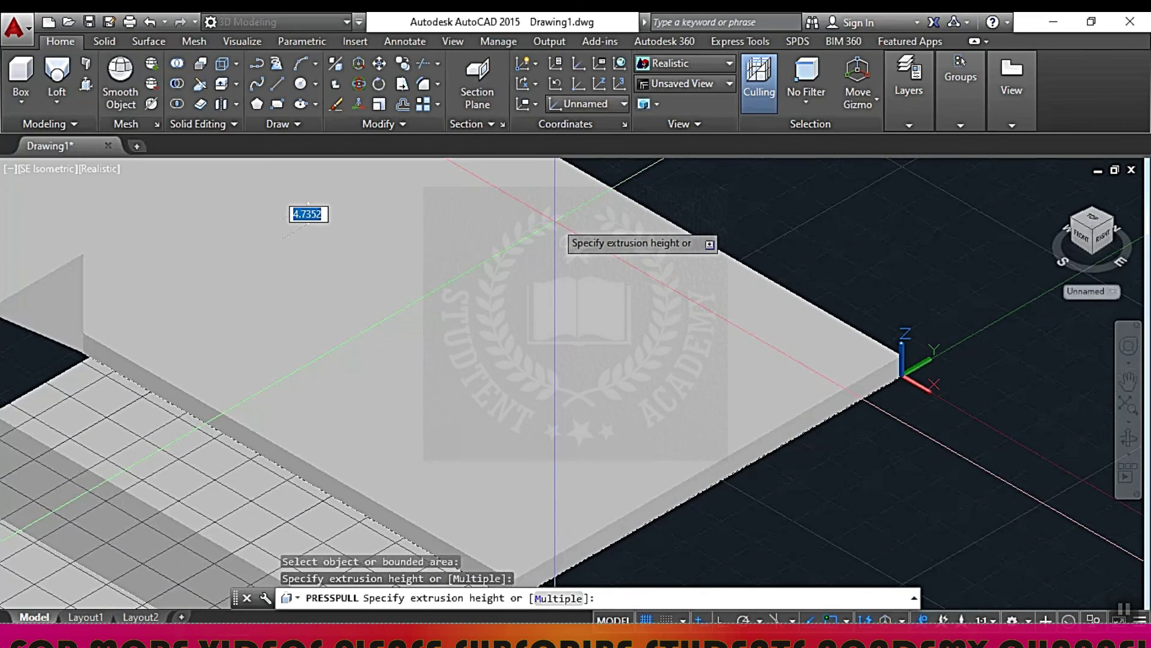
click(553, 207)
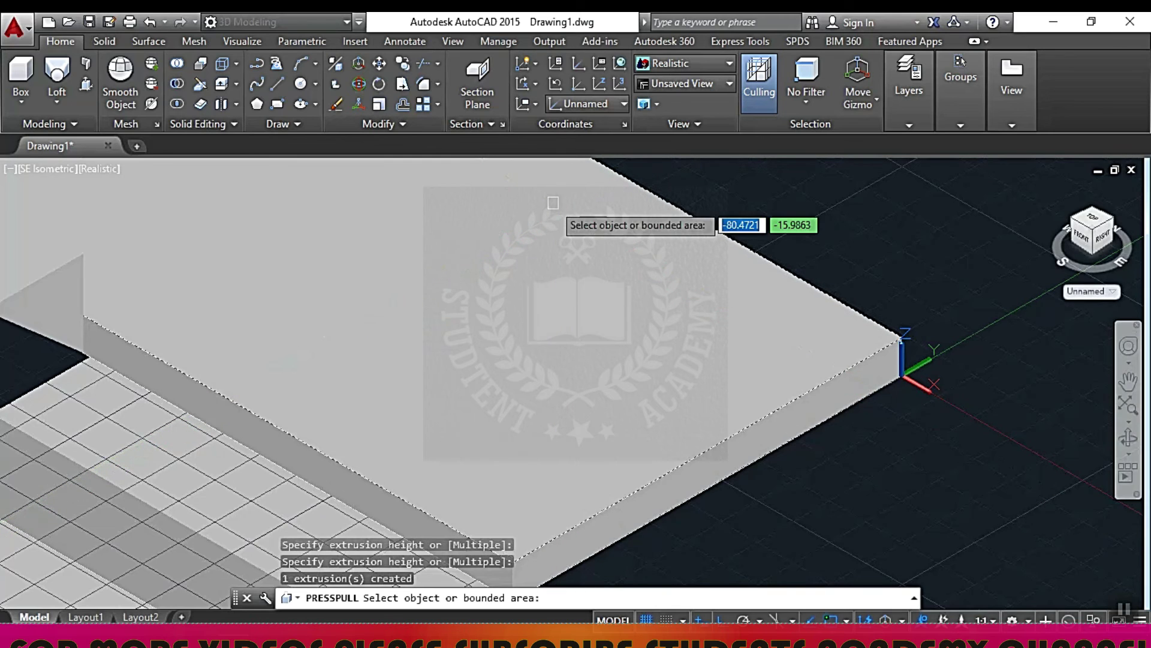
scroll(619, 319, down, 2)
scroll(619, 291, down, 1)
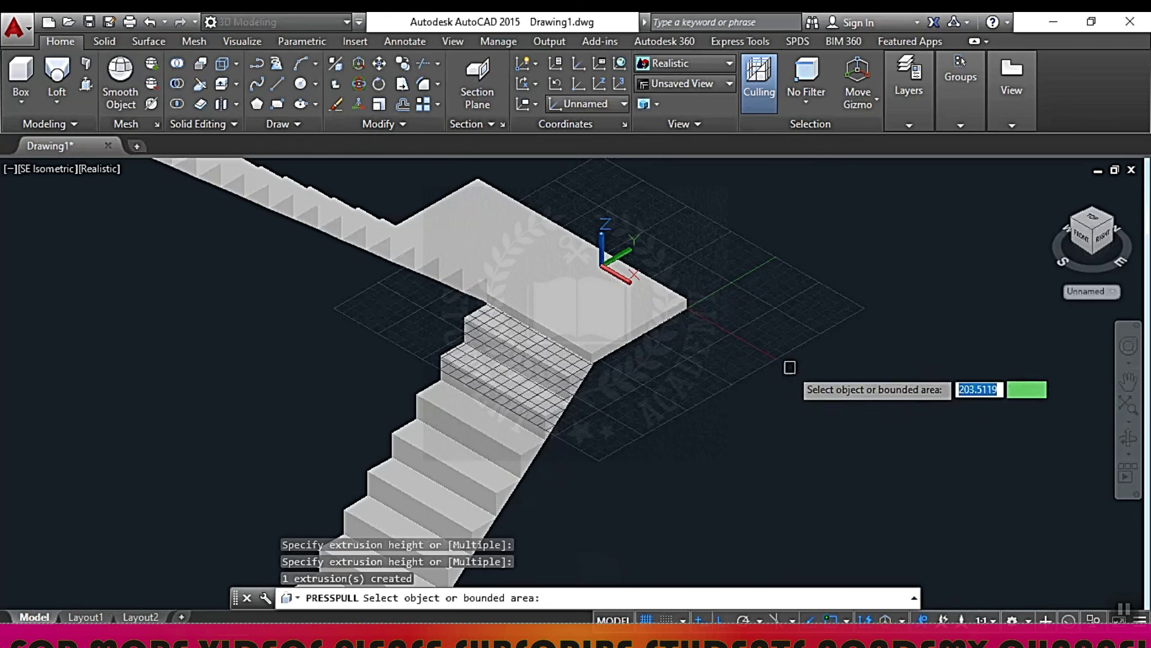
key(Return)
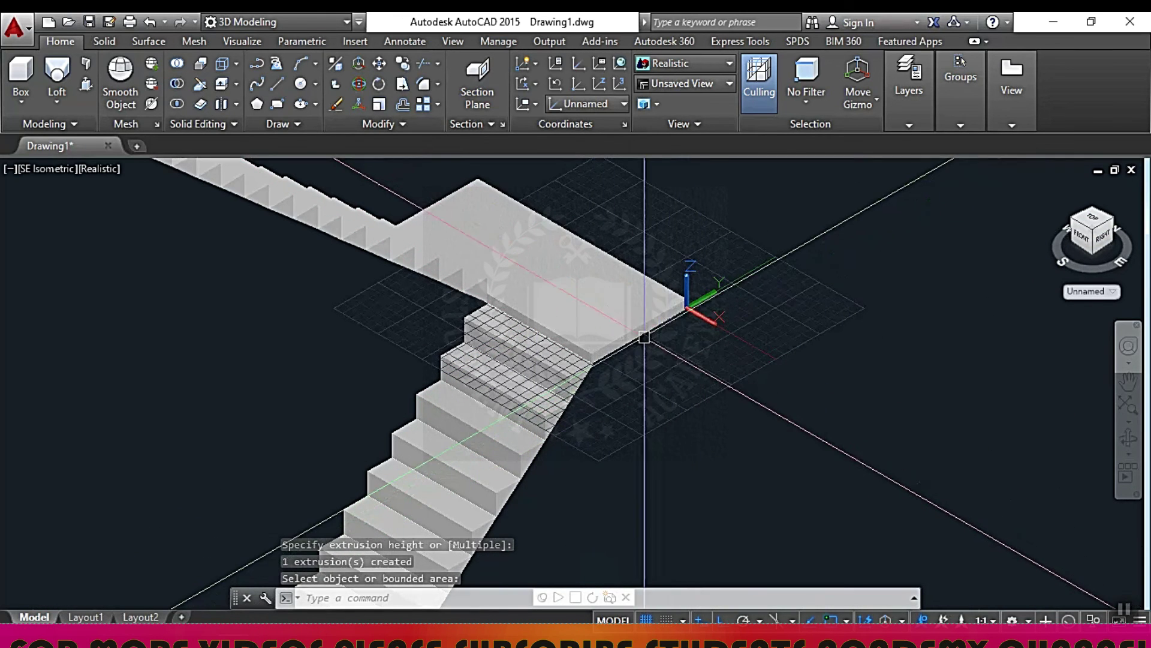
mouse_move(642, 337)
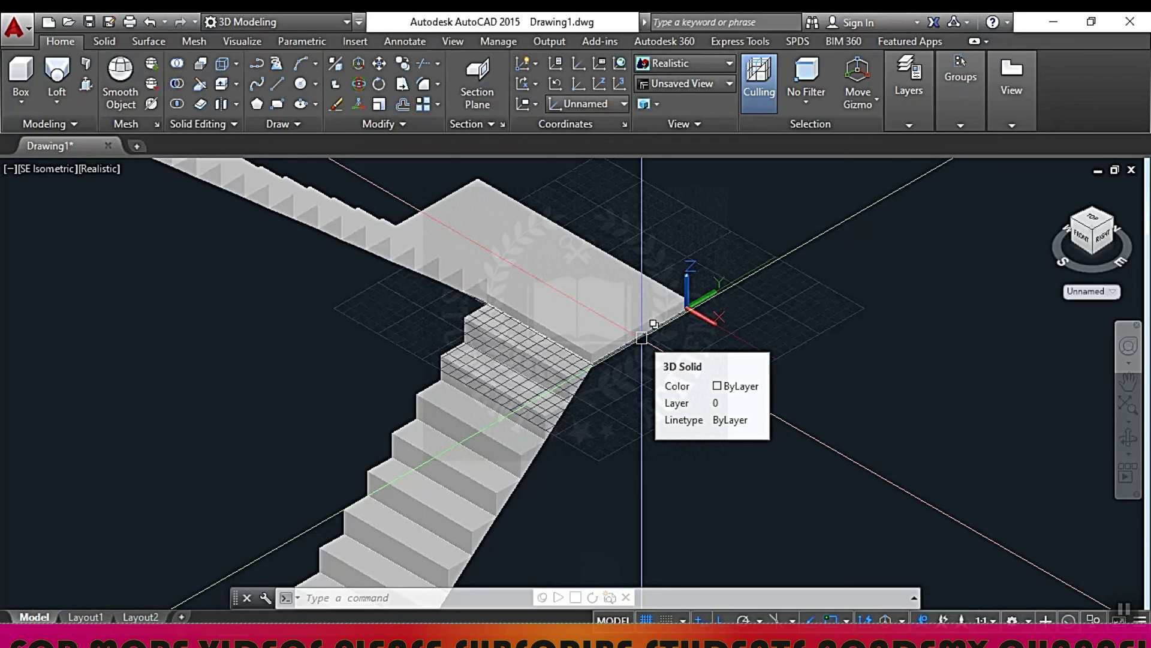
click(642, 337)
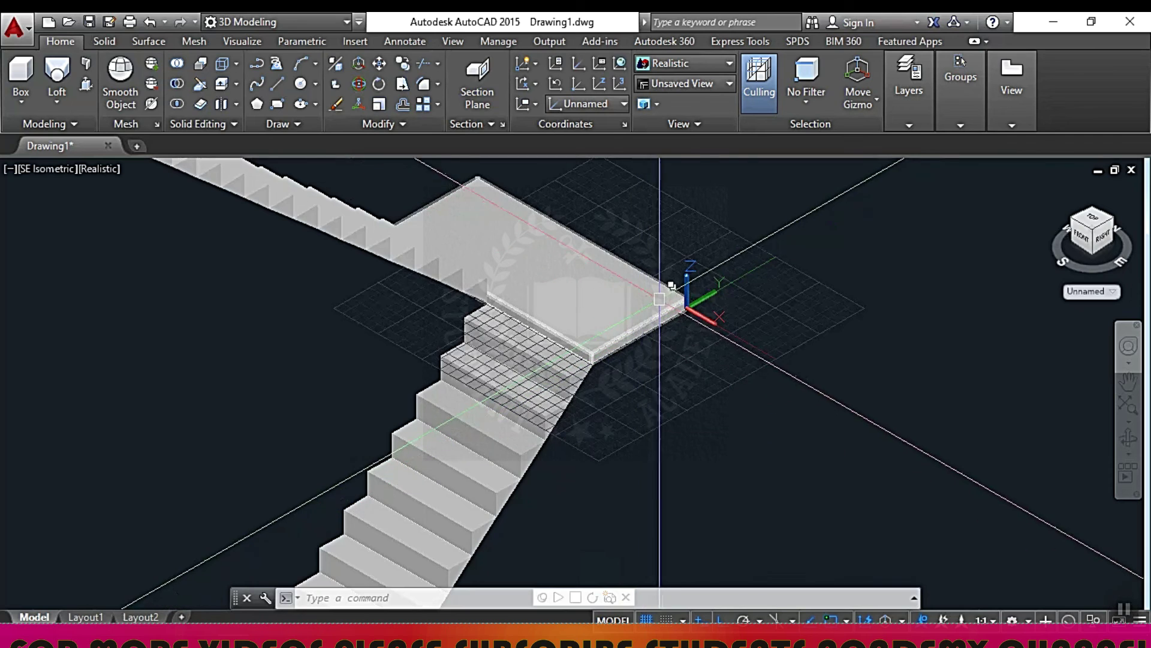
key(Escape)
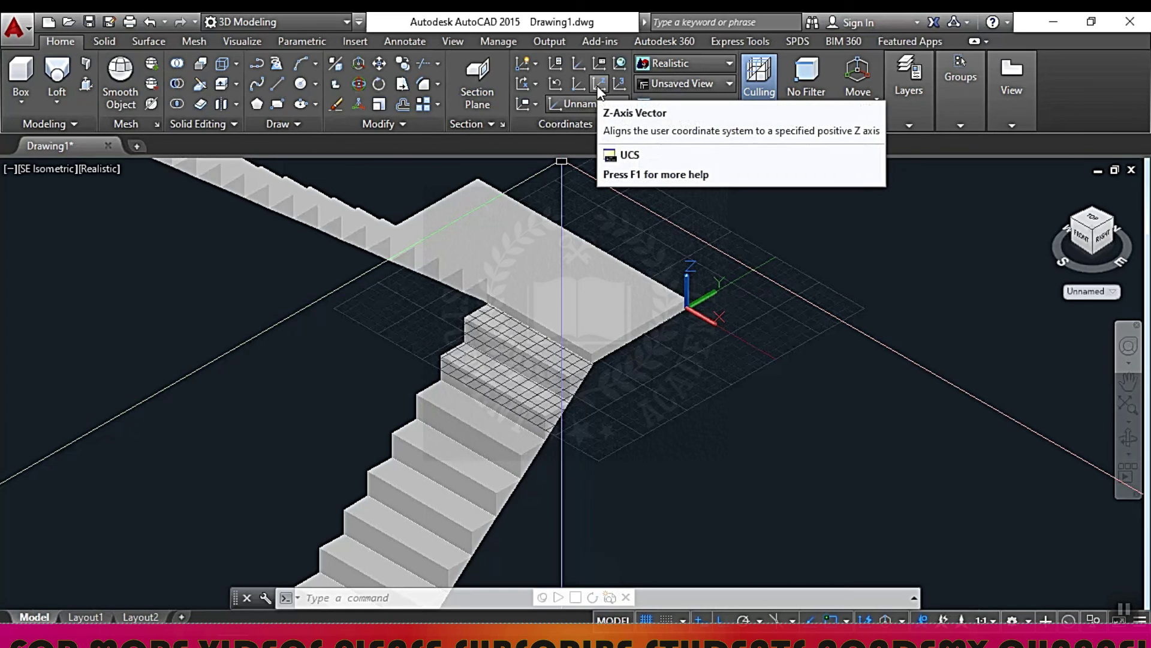
scroll(642, 327, up, 2)
scroll(642, 326, up, 3)
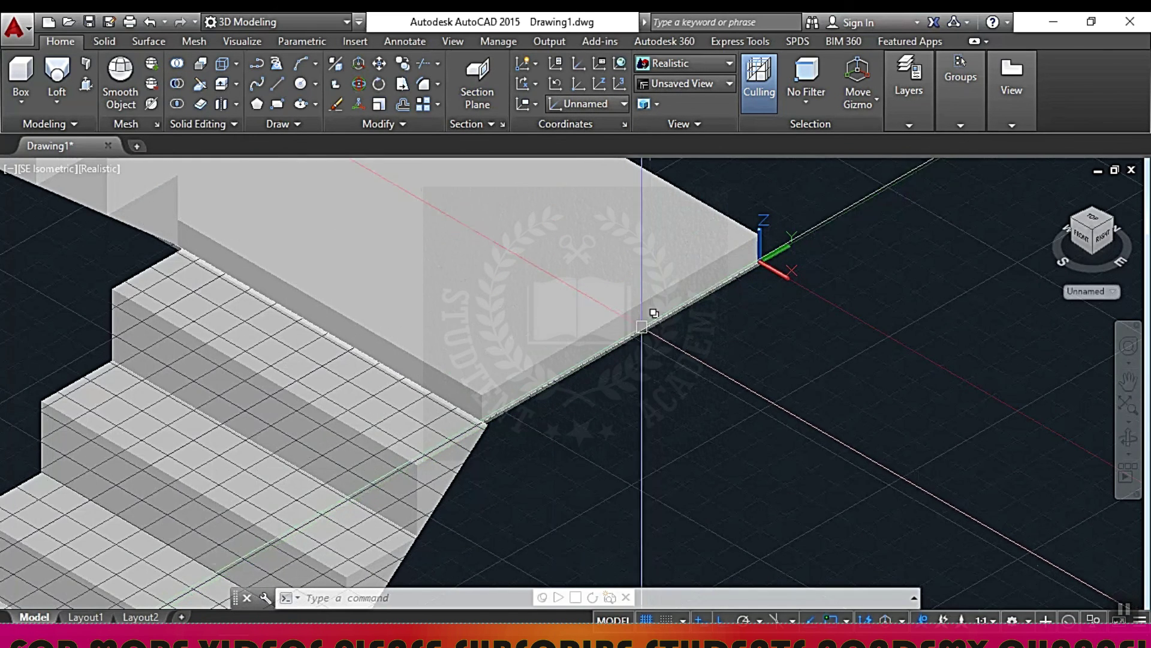